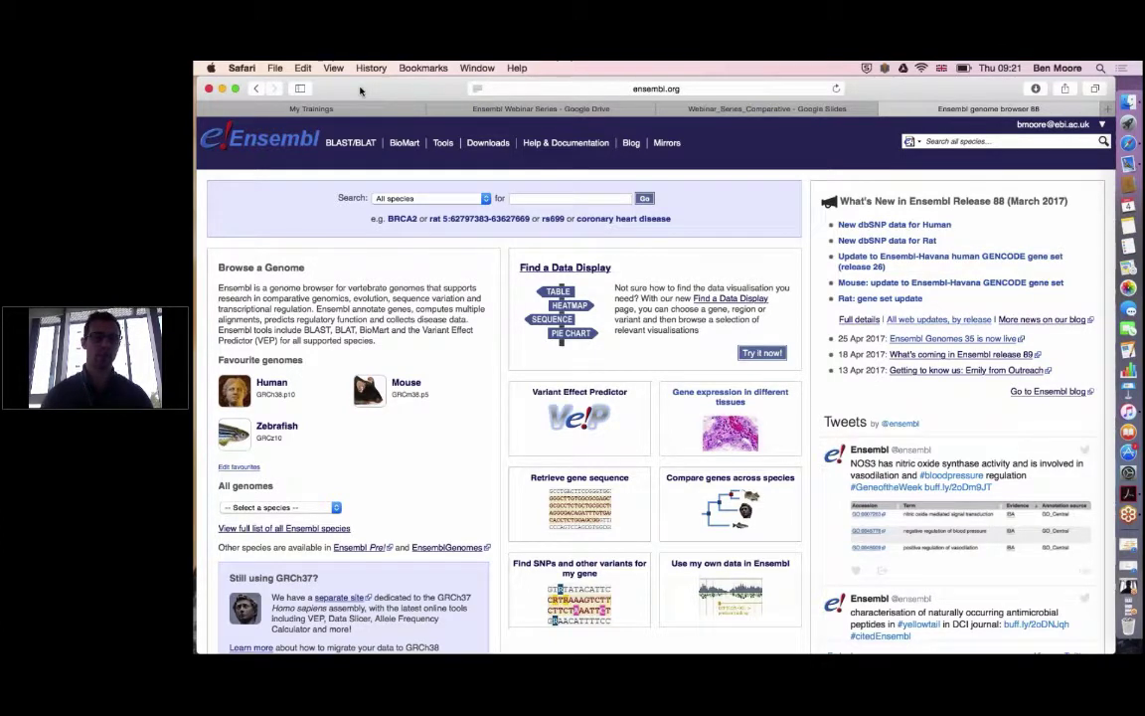
- Search the Human species for brca2 and open the BRCA2 human gene record from the results
{"action": "left_click", "coordinate": [462, 199]}
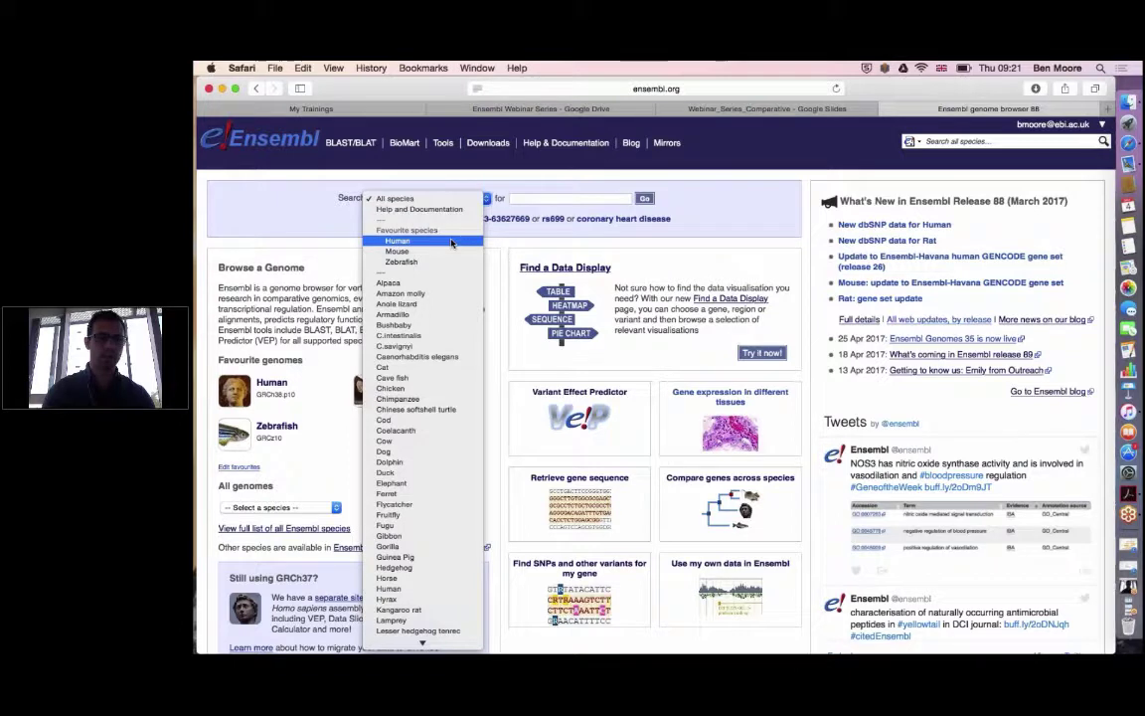
{"action": "left_click", "coordinate": [451, 242]}
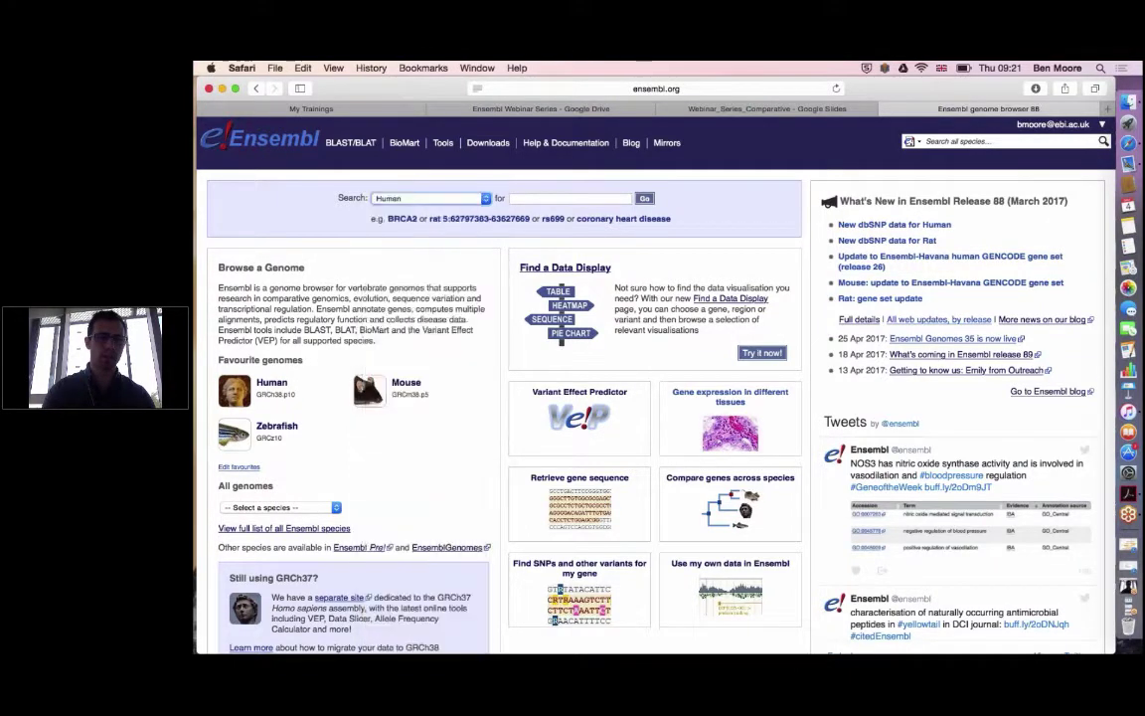
{"action": "left_click", "coordinate": [516, 199]}
{"action": "type", "text": "br"}
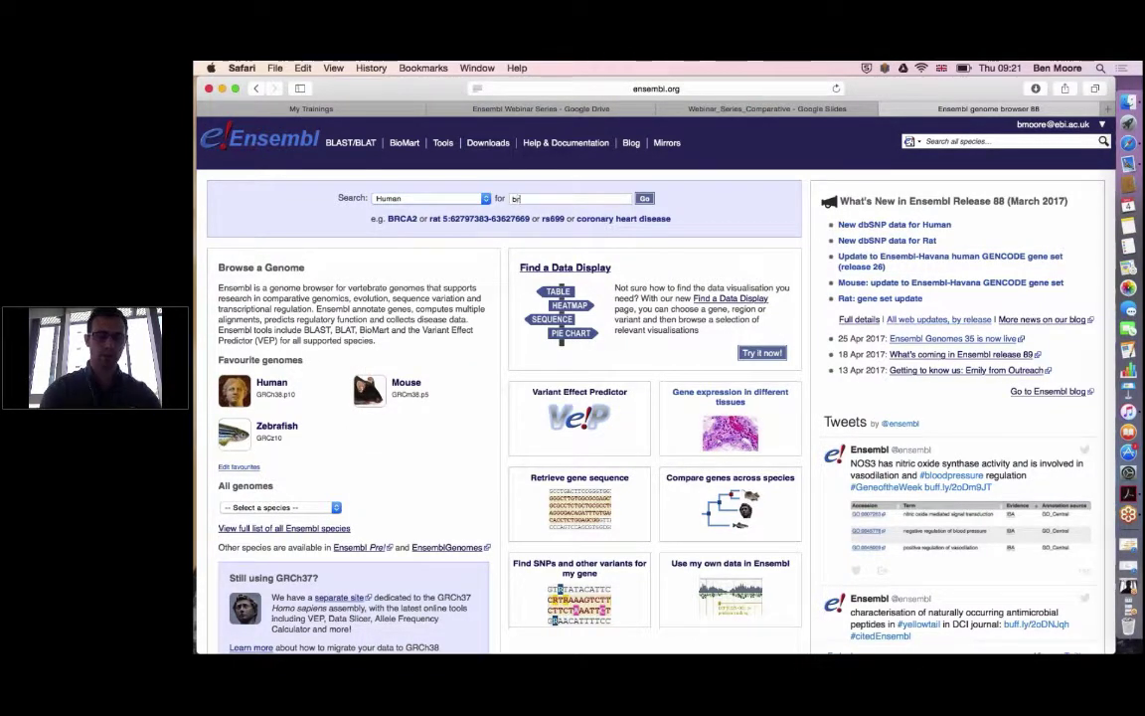
{"action": "type", "text": "ca2"}
{"action": "key", "text": "Return"}
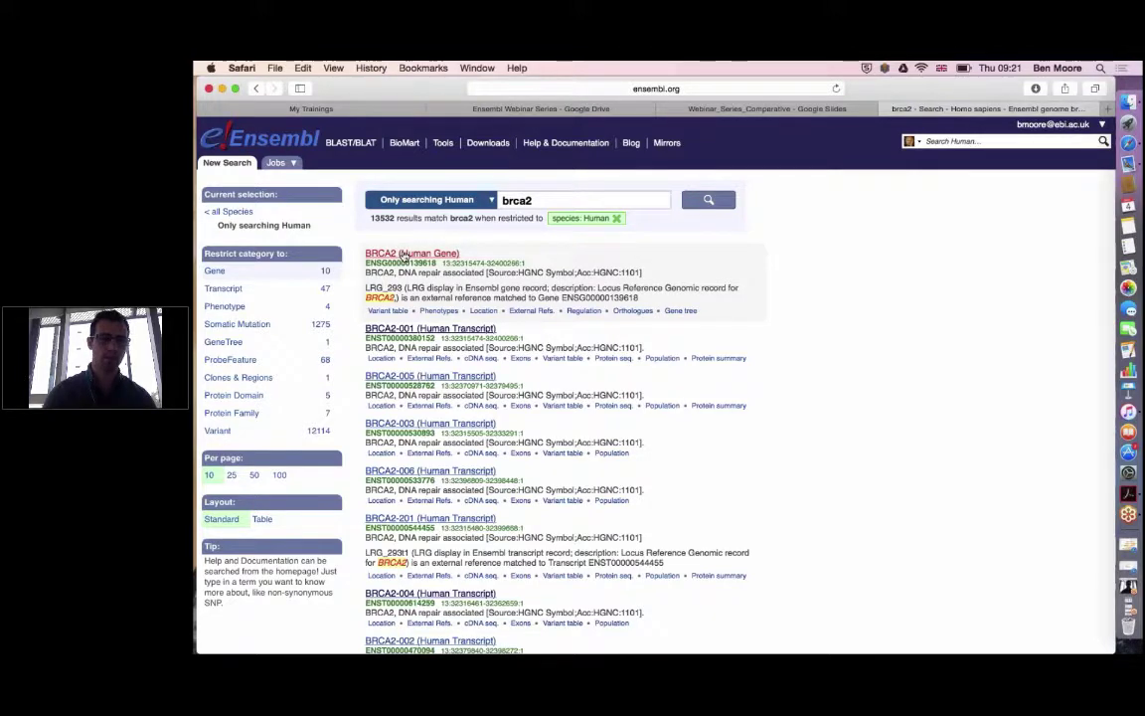
{"action": "left_click", "coordinate": [405, 255]}
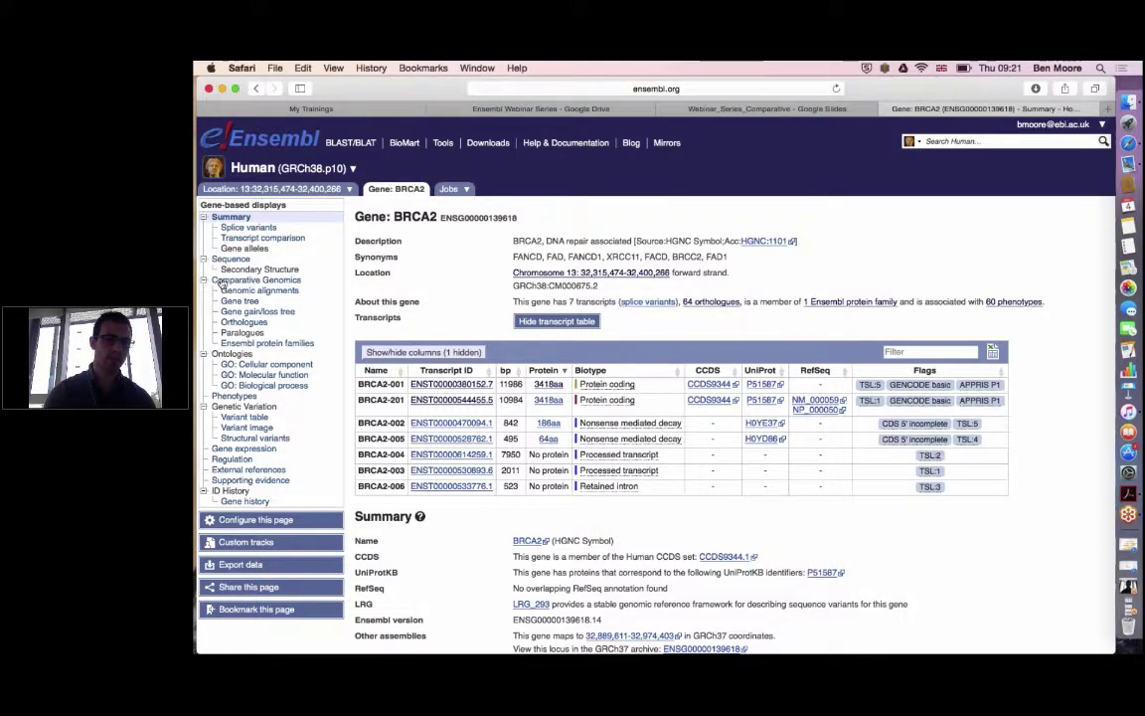
- Open the Gene tree display for BRCA2 and hide the transcript table to bring the tree into view
{"action": "left_click", "coordinate": [239, 301]}
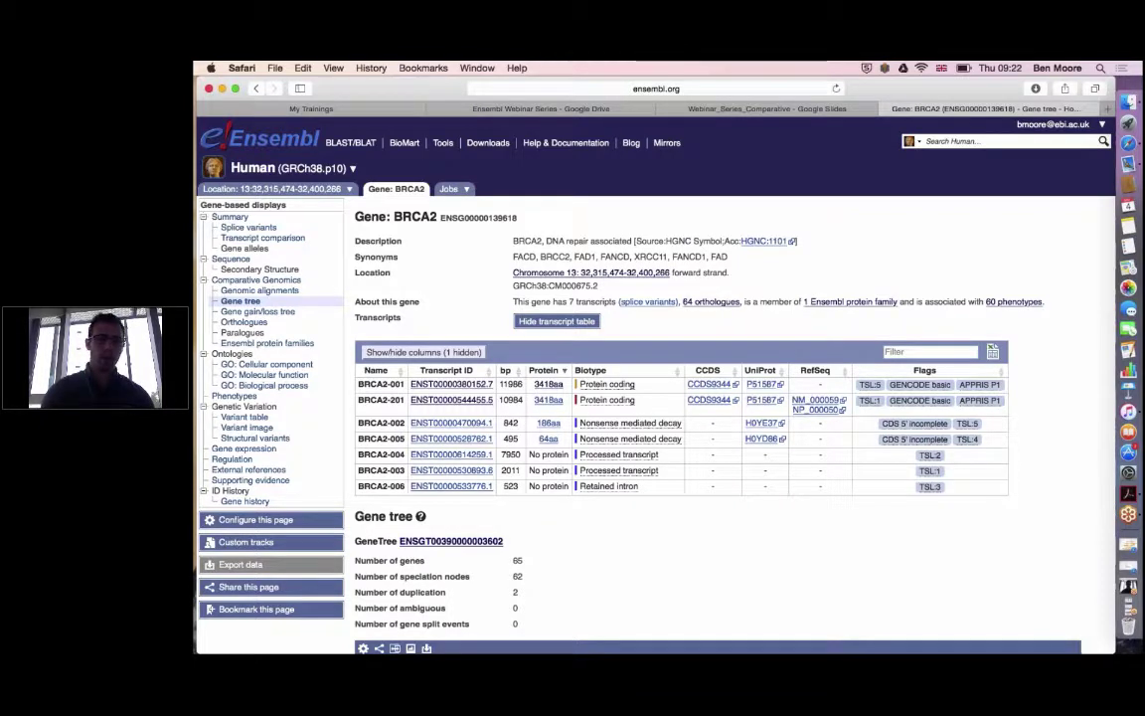
{"action": "left_click", "coordinate": [564, 321]}
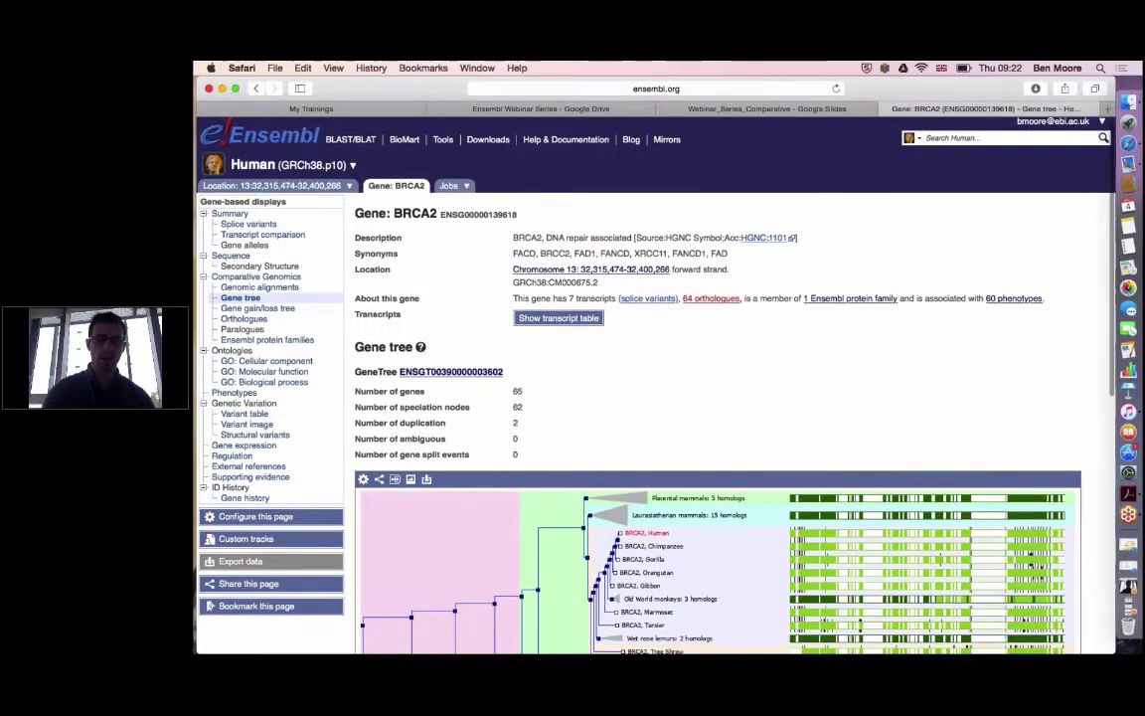
{"action": "scroll", "coordinate": [636, 398], "scroll_direction": "down", "scroll_amount": 5}
{"action": "scroll", "coordinate": [637, 397], "scroll_direction": "down", "scroll_amount": 1}
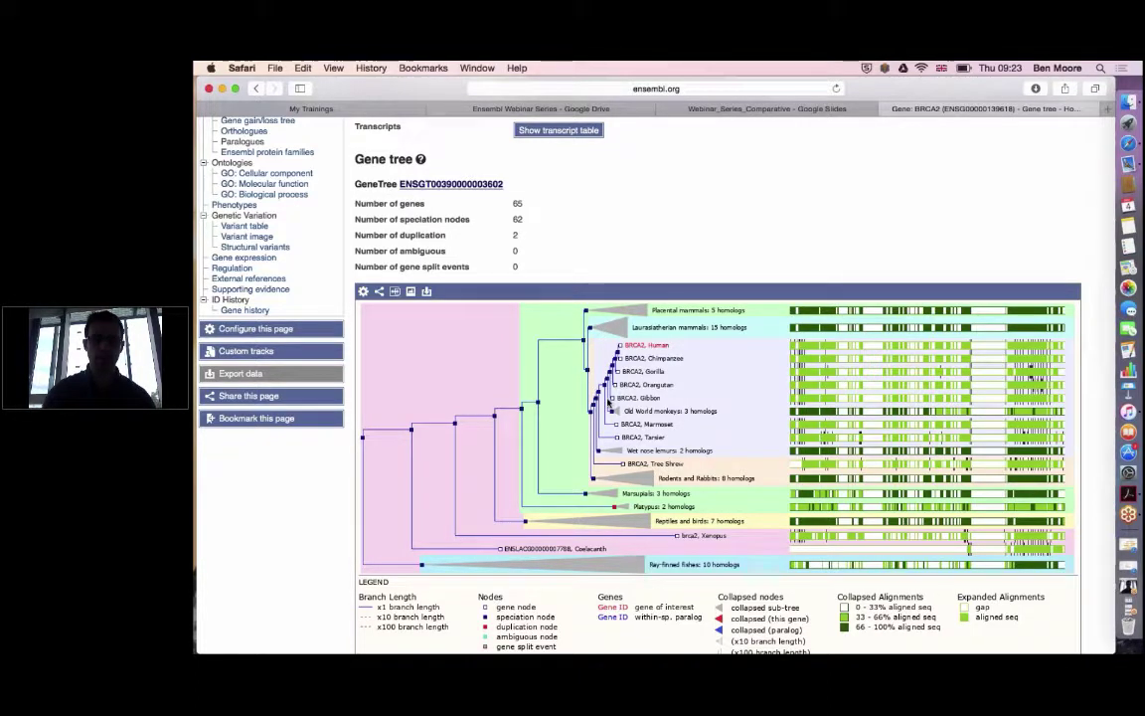
- Expand the collapsed placental mammals sub-tree and the reptiles and birds sub-tree in the gene tree
{"action": "left_click", "coordinate": [634, 314]}
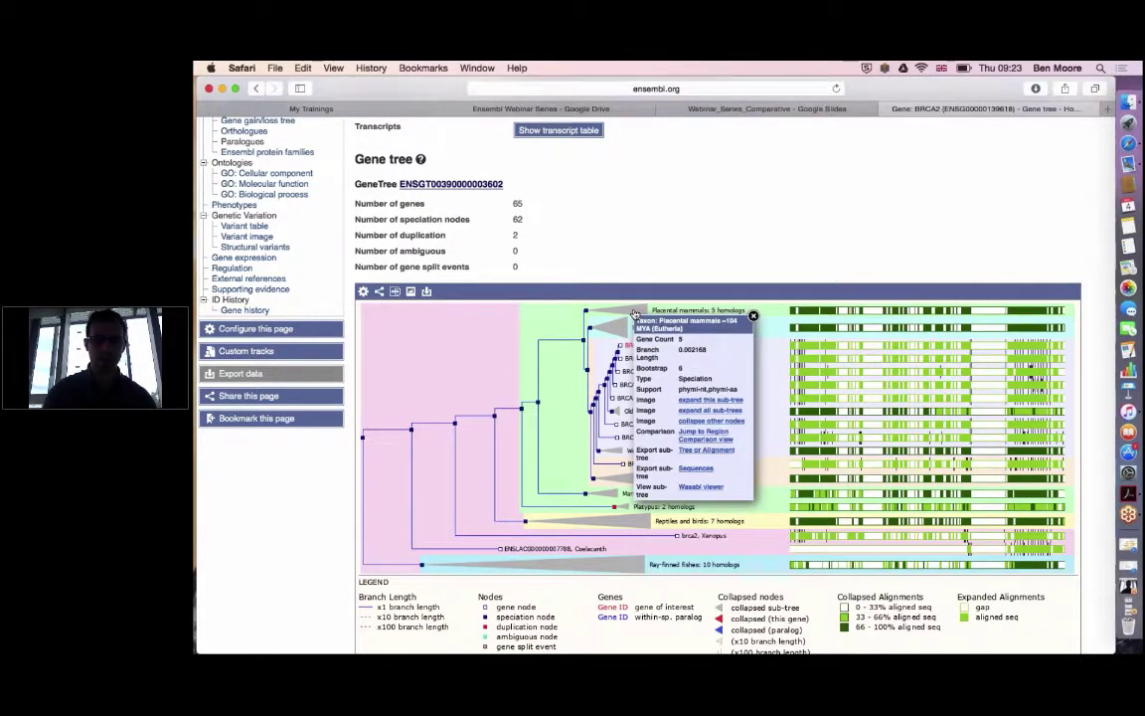
{"action": "left_click", "coordinate": [691, 401]}
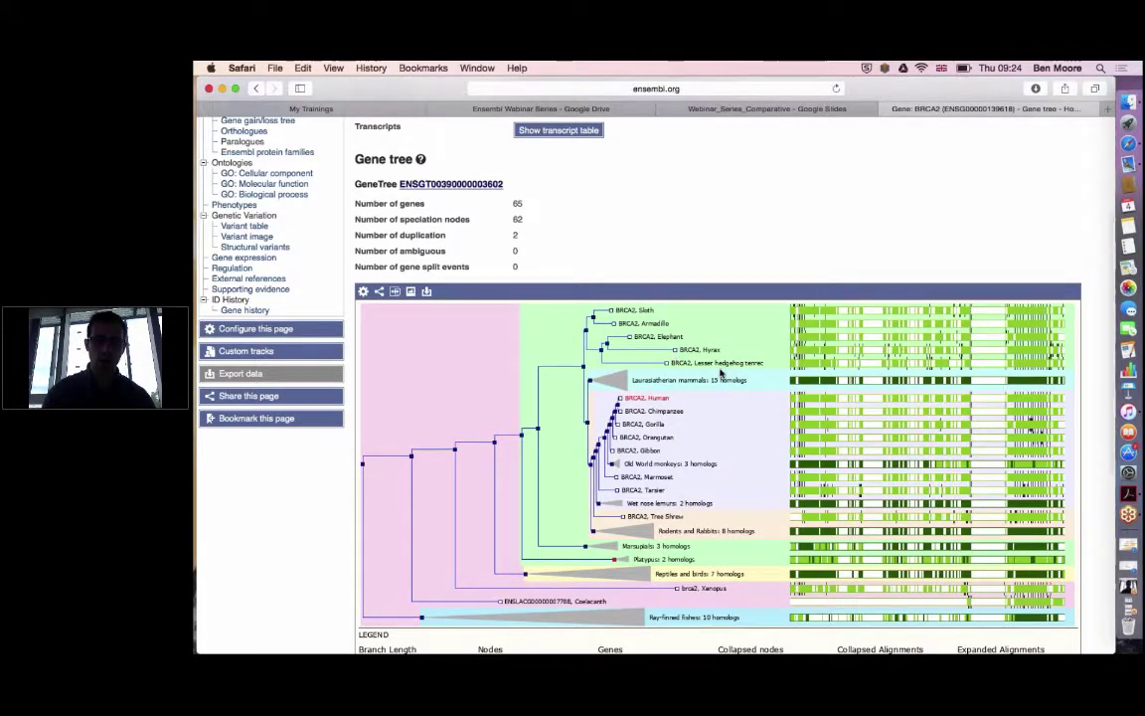
{"action": "scroll", "coordinate": [715, 370], "scroll_direction": "down", "scroll_amount": 2}
{"action": "scroll", "coordinate": [722, 372], "scroll_direction": "down", "scroll_amount": 3}
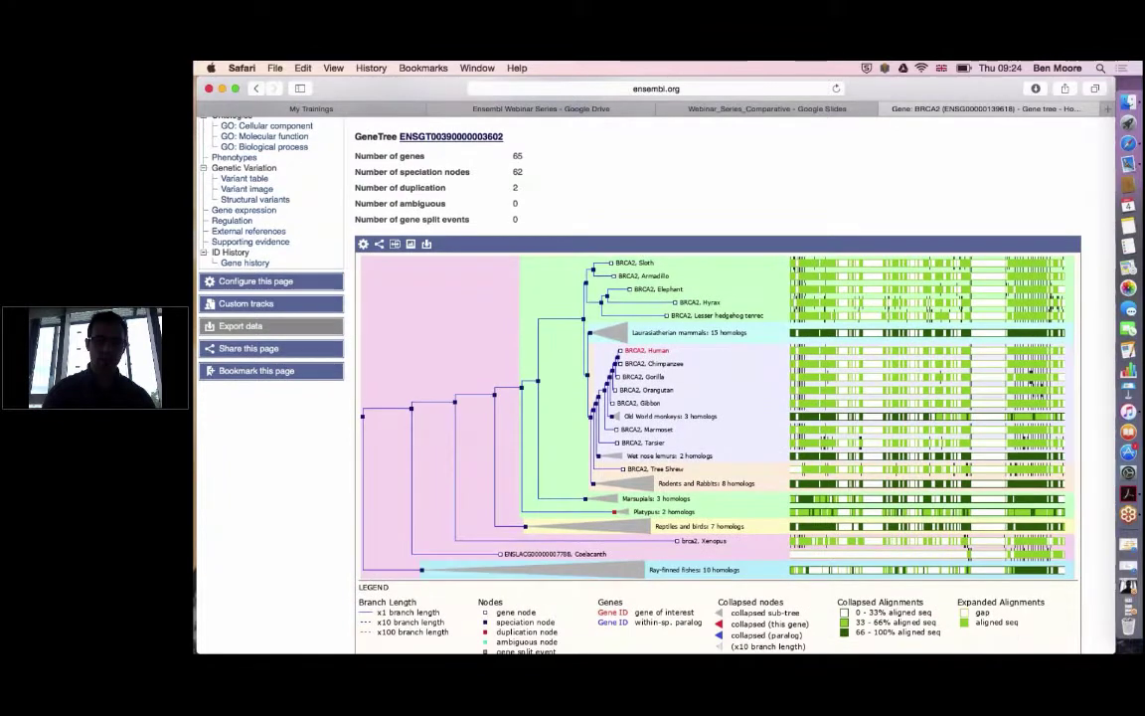
{"action": "left_click", "coordinate": [640, 527]}
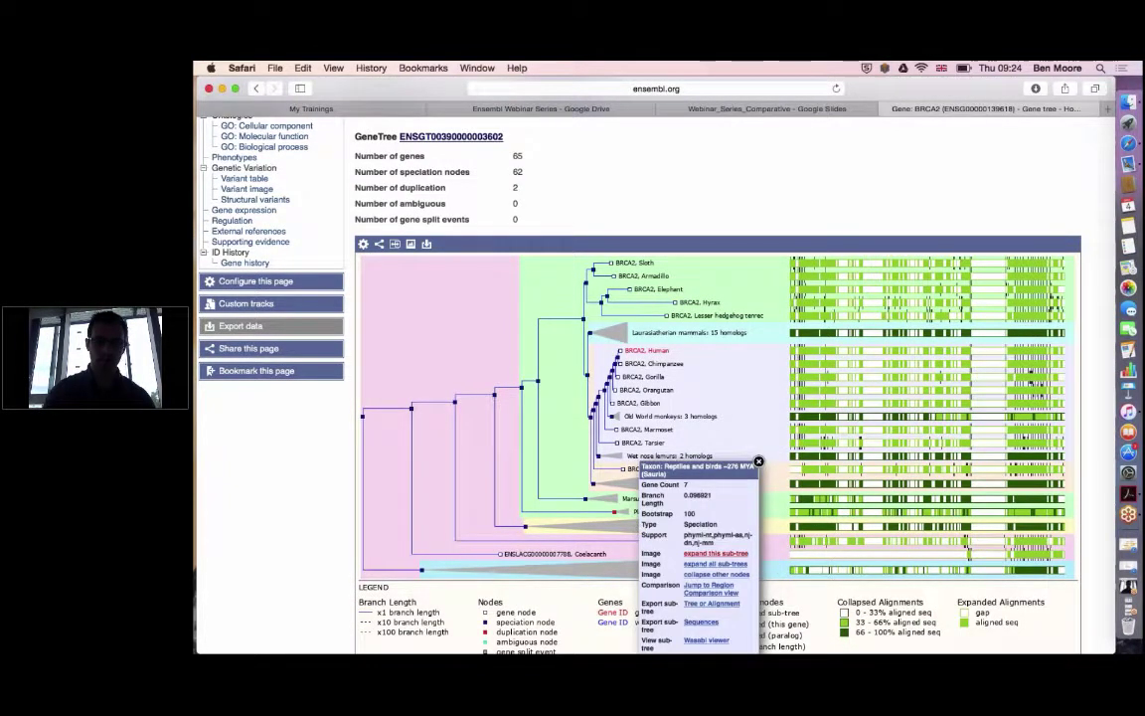
{"action": "left_click", "coordinate": [715, 553]}
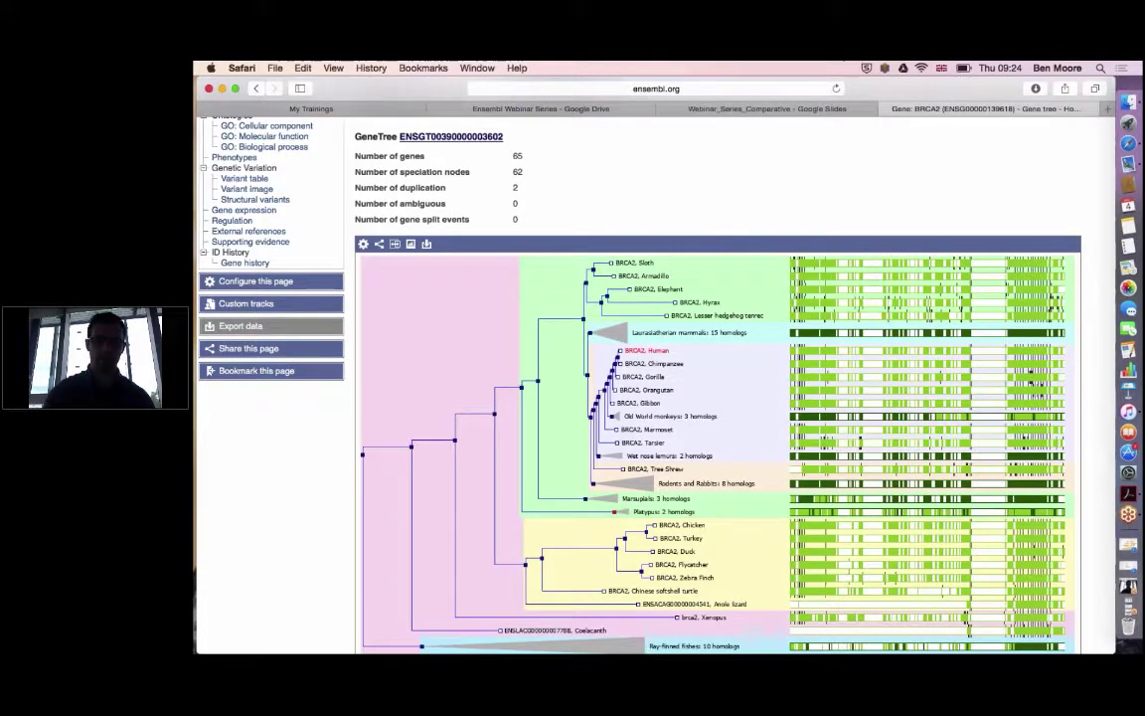
- Examine the expanded gene tree, its alignment bars and the legend explaining nodes, collapsed sub-trees and alignment colours
{"action": "scroll", "coordinate": [637, 398], "scroll_direction": "down", "scroll_amount": 2}
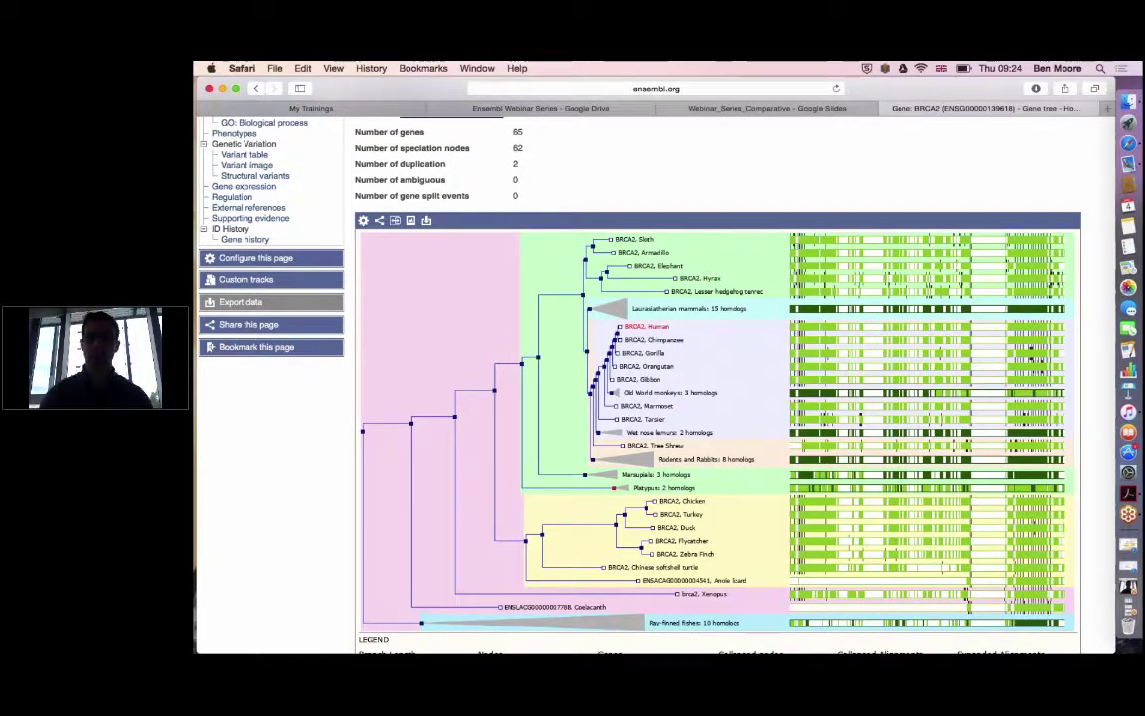
{"action": "scroll", "coordinate": [637, 397], "scroll_direction": "down", "scroll_amount": 3}
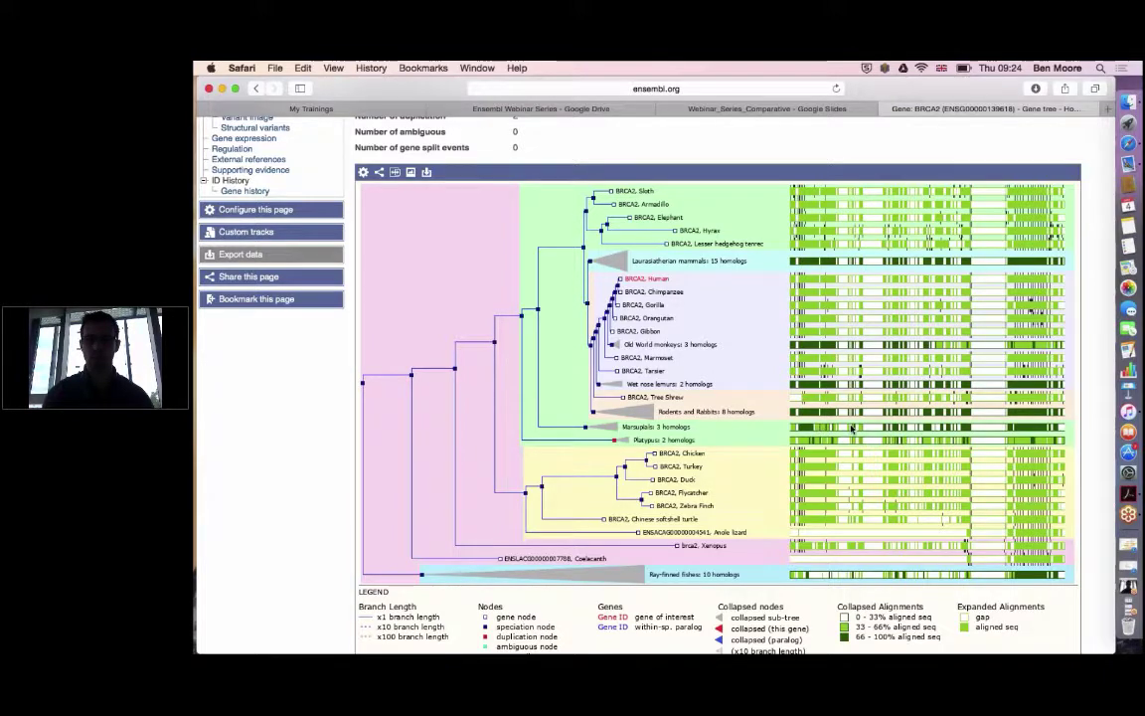
{"action": "scroll", "coordinate": [863, 440], "scroll_direction": "down", "scroll_amount": 1}
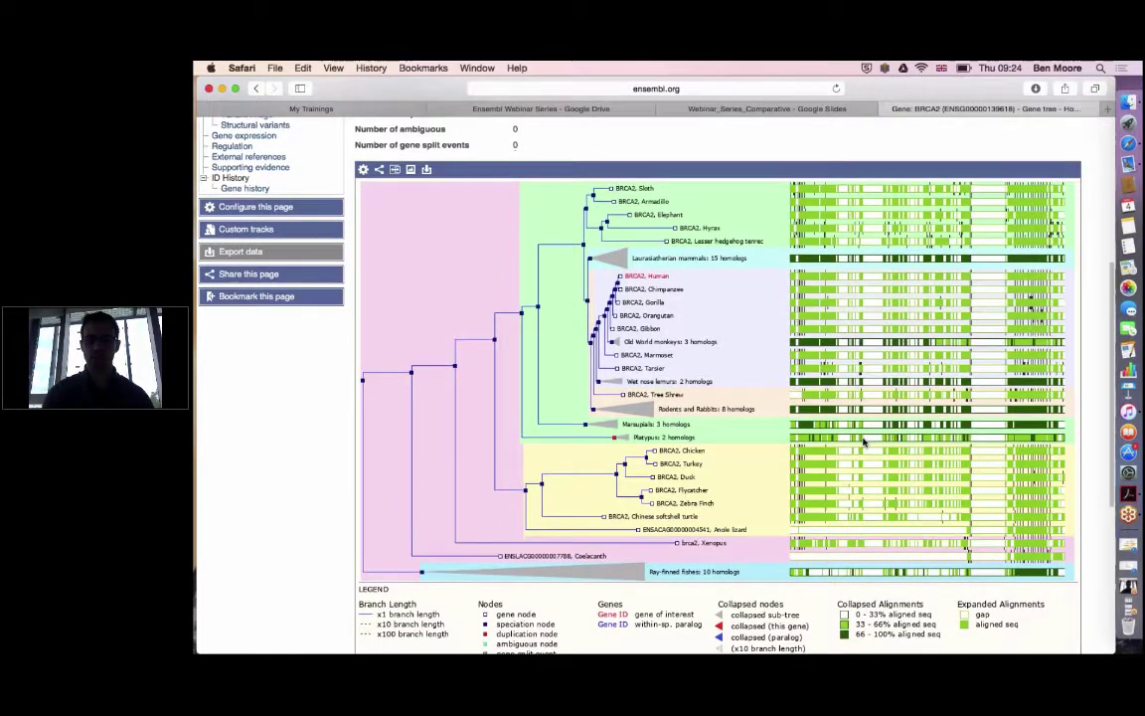
{"action": "scroll", "coordinate": [863, 441], "scroll_direction": "down", "scroll_amount": 3}
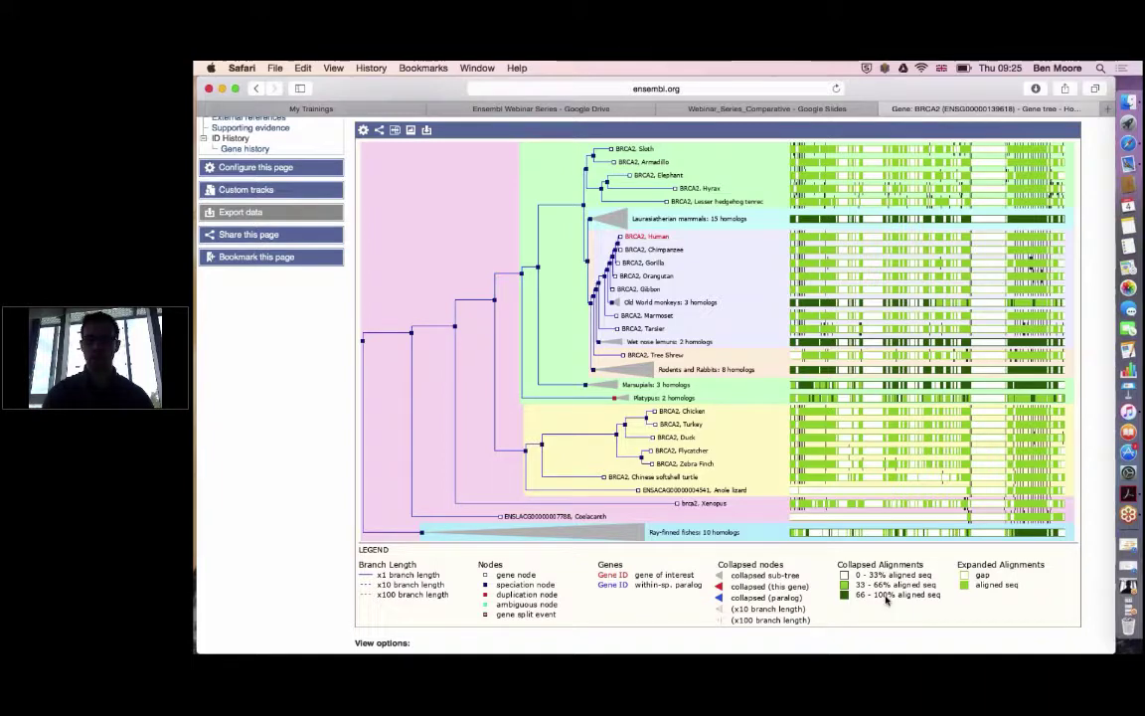
{"action": "scroll", "coordinate": [885, 600], "scroll_direction": "up", "scroll_amount": 1}
{"action": "scroll", "coordinate": [888, 600], "scroll_direction": "up", "scroll_amount": 1}
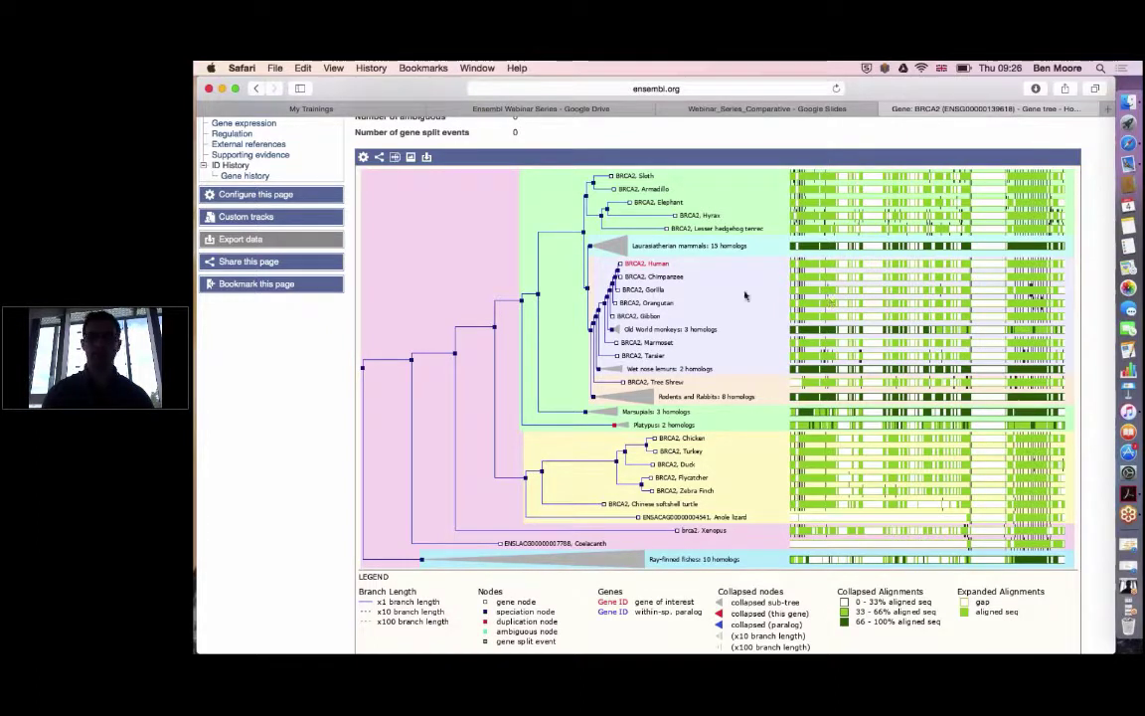
{"action": "scroll", "coordinate": [321, 364], "scroll_direction": "up", "scroll_amount": 2}
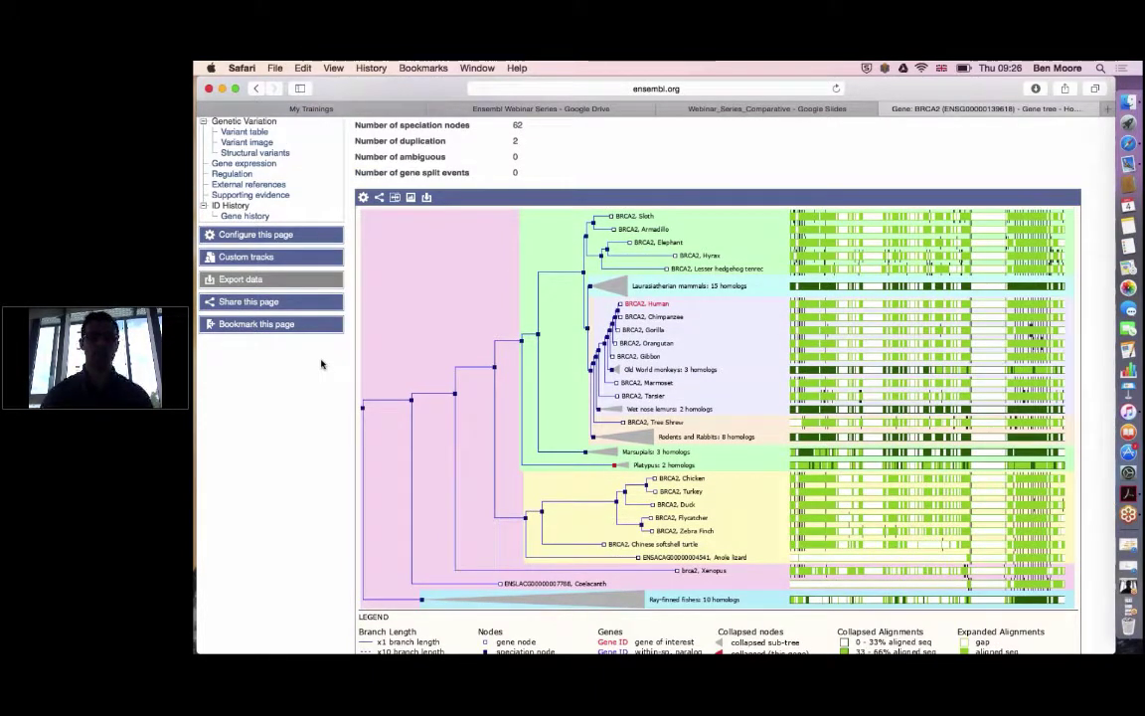
- Open the gene tree's download options, choose CLUSTALW as the file format, and close them without downloading
{"action": "left_click", "coordinate": [427, 197]}
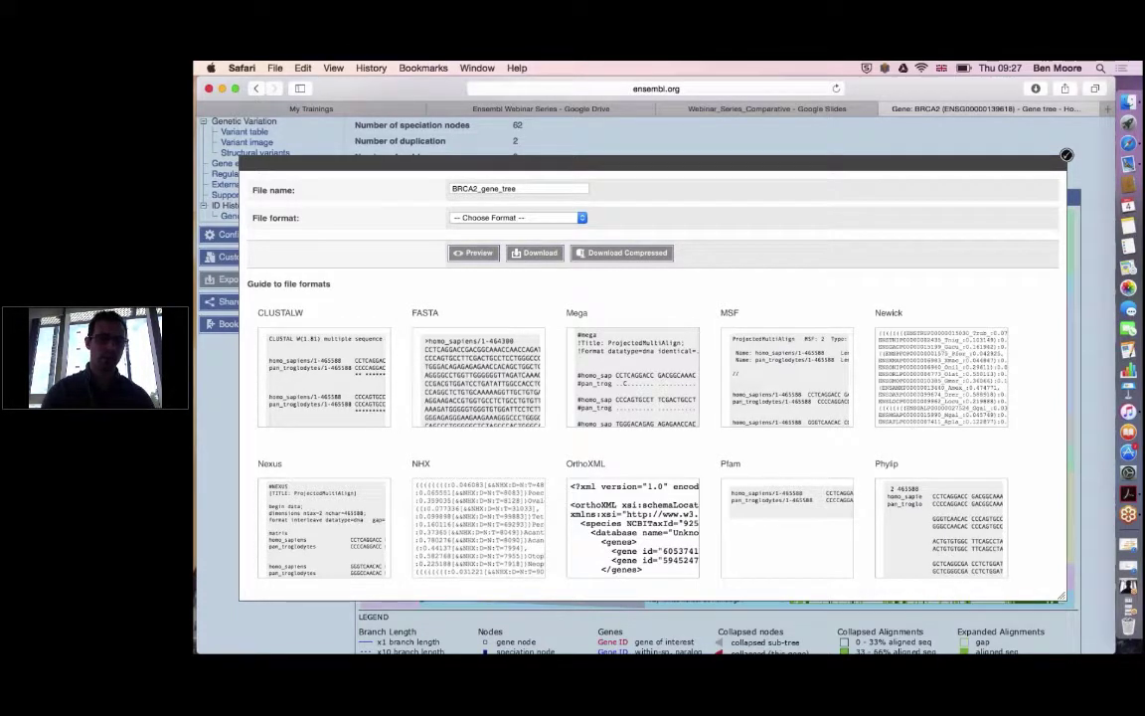
{"action": "left_click", "coordinate": [324, 372]}
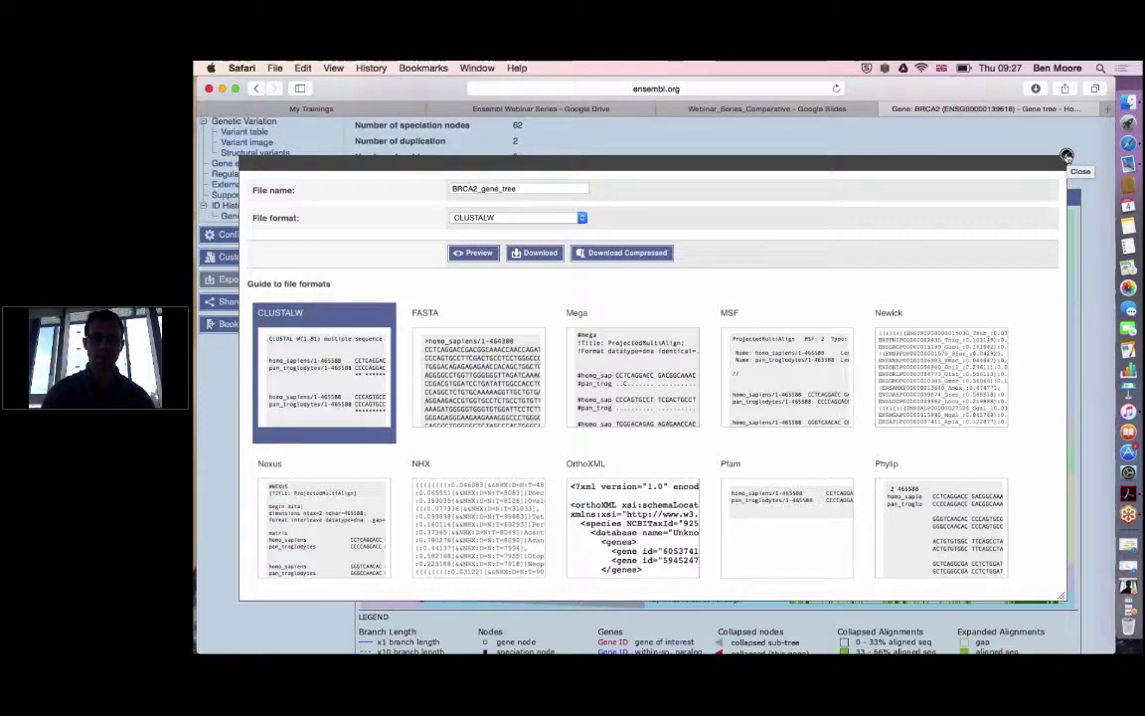
{"action": "left_click", "coordinate": [1065, 156]}
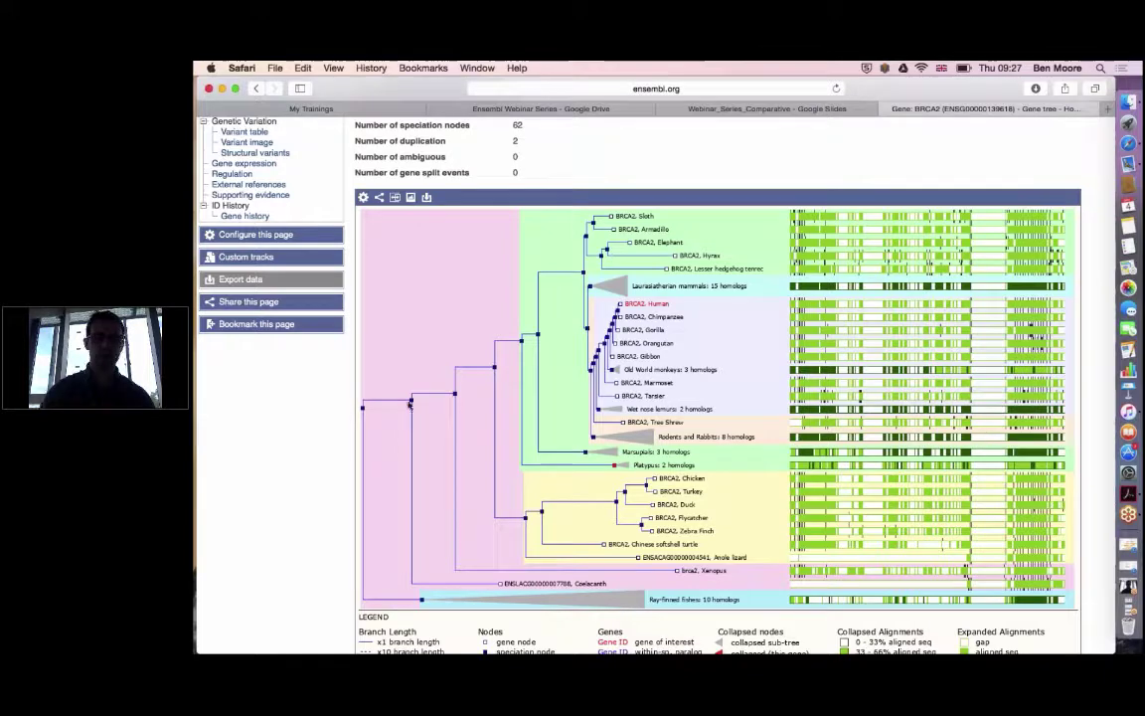
- Open the Orthologues display for the BRCA2 gene from its comparative genomics views
{"action": "scroll", "coordinate": [416, 391], "scroll_direction": "up", "scroll_amount": 1}
{"action": "scroll", "coordinate": [416, 391], "scroll_direction": "up", "scroll_amount": 4}
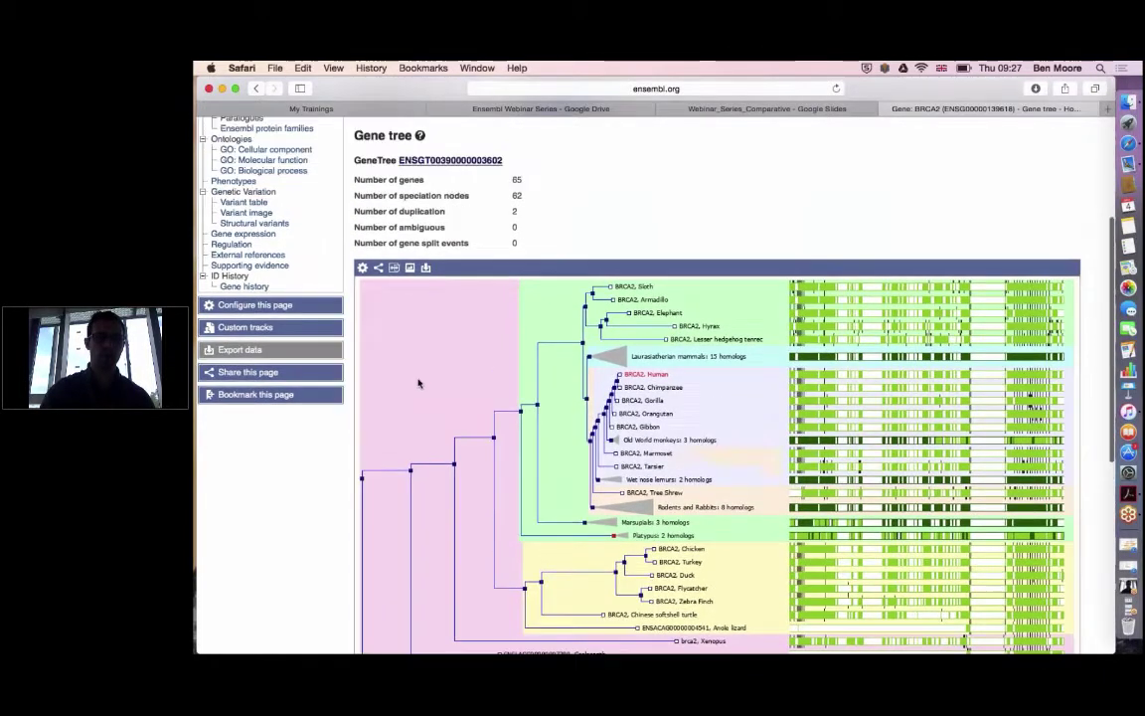
{"action": "scroll", "coordinate": [451, 318], "scroll_direction": "up", "scroll_amount": 2}
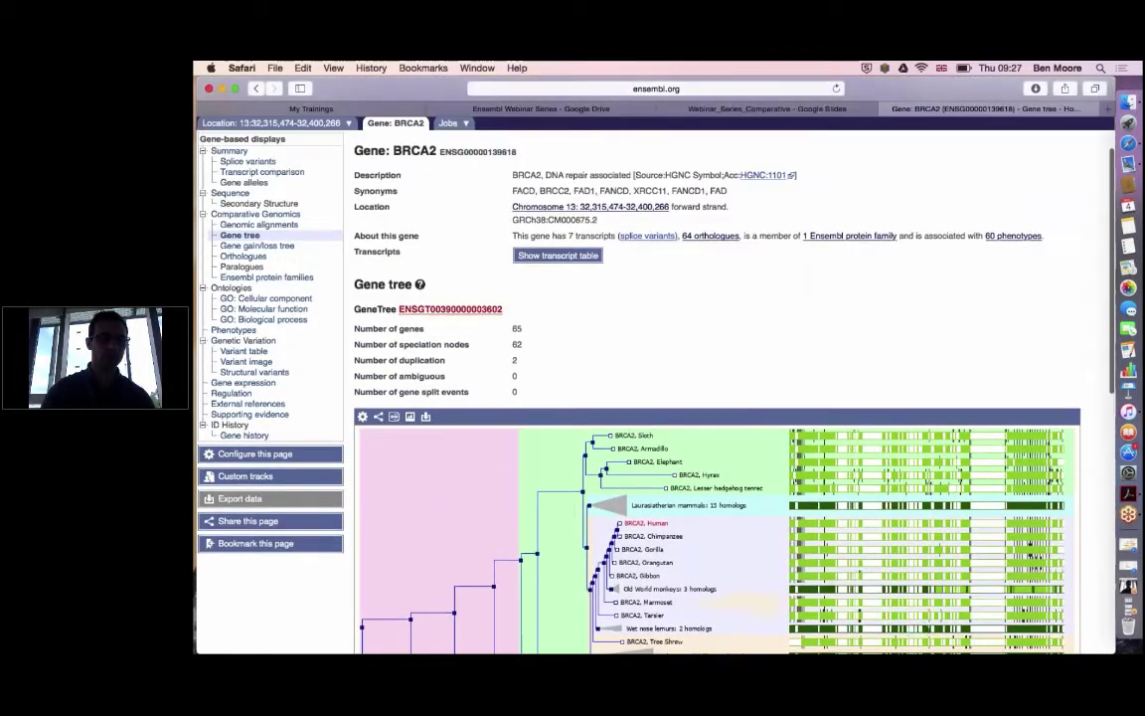
{"action": "left_click", "coordinate": [255, 271]}
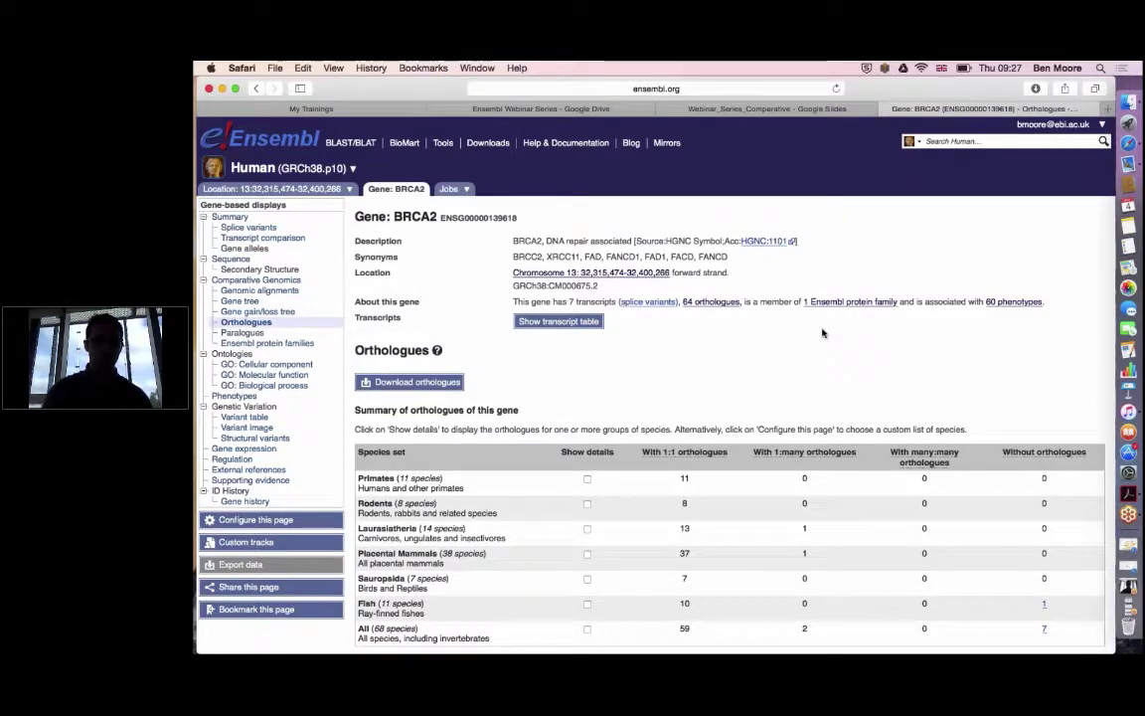
- Review the orthologue summary by species set, the selected orthologues table and the list of species without orthologues
{"action": "scroll", "coordinate": [822, 333], "scroll_direction": "down", "scroll_amount": 2}
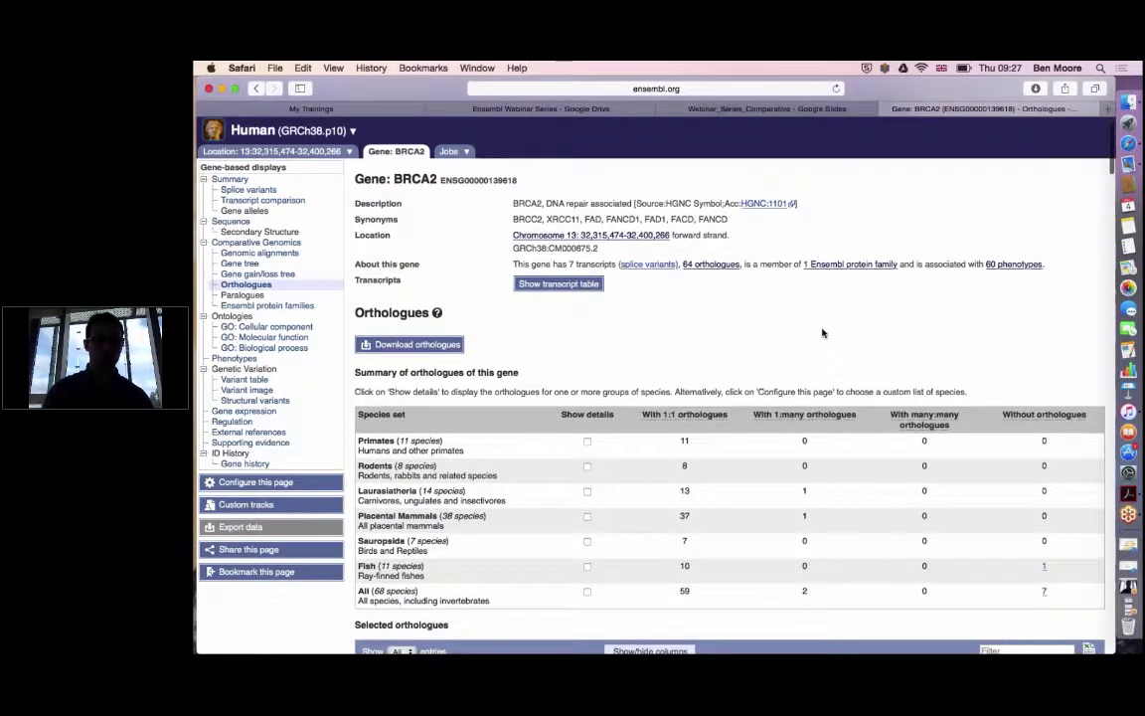
{"action": "scroll", "coordinate": [822, 333], "scroll_direction": "down", "scroll_amount": 3}
{"action": "scroll", "coordinate": [823, 332], "scroll_direction": "down", "scroll_amount": 2}
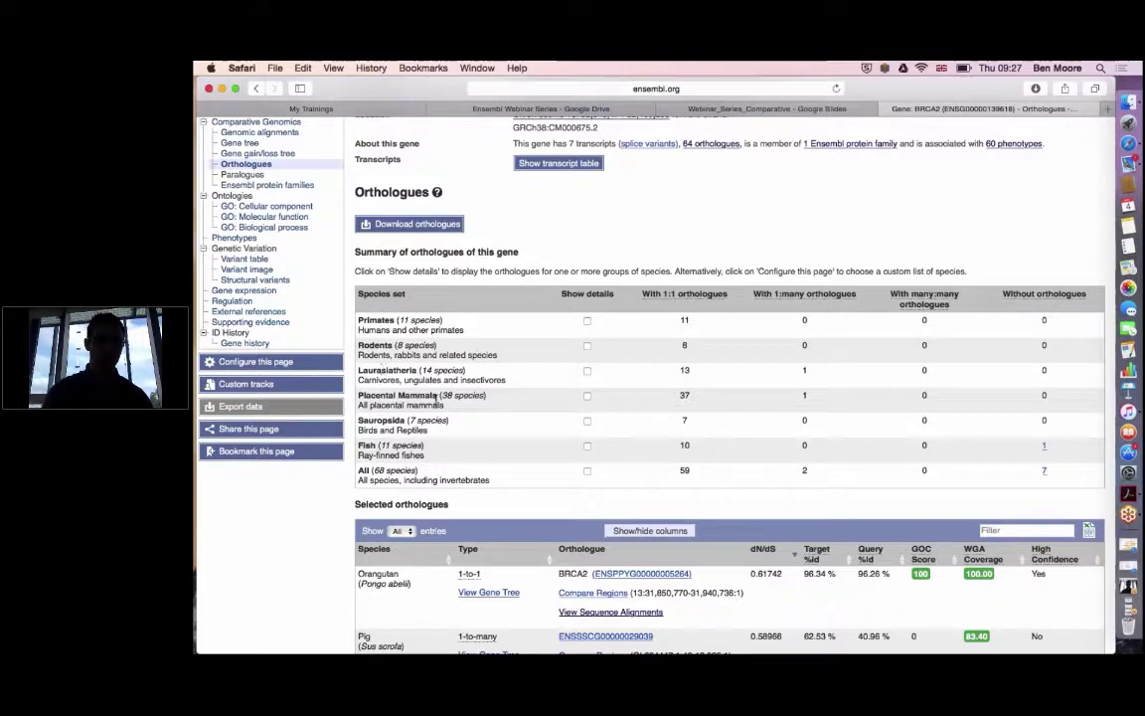
{"action": "scroll", "coordinate": [434, 399], "scroll_direction": "down", "scroll_amount": 5}
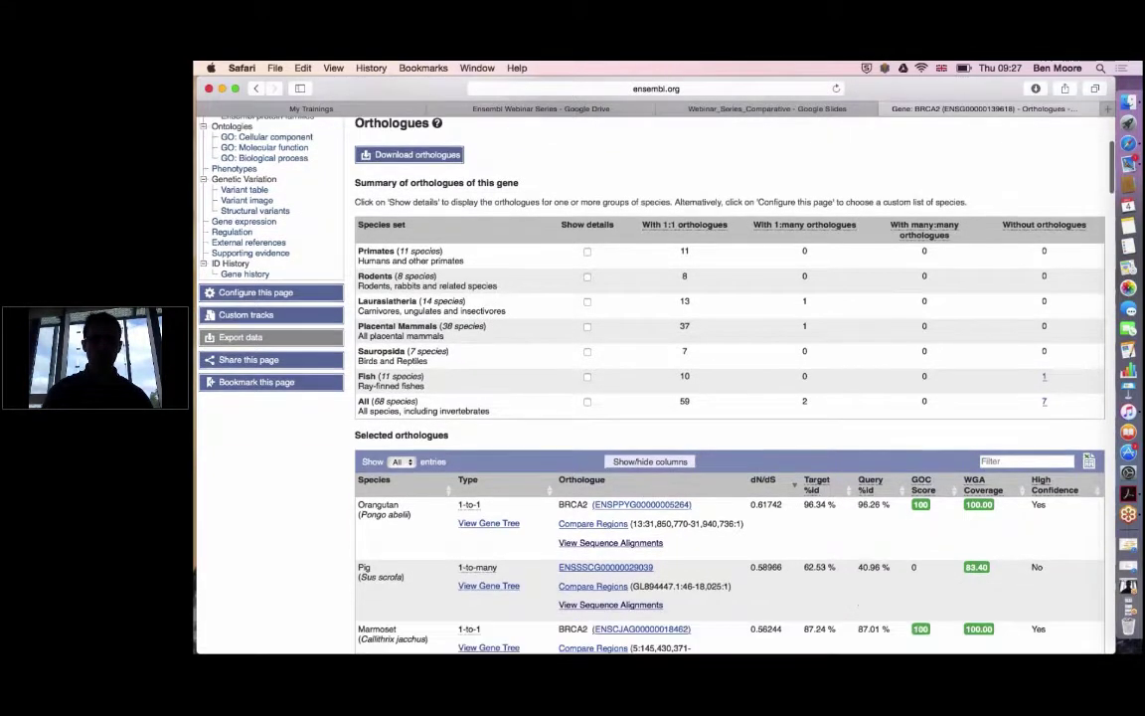
{"action": "scroll", "coordinate": [729, 388], "scroll_direction": "down", "scroll_amount": 1}
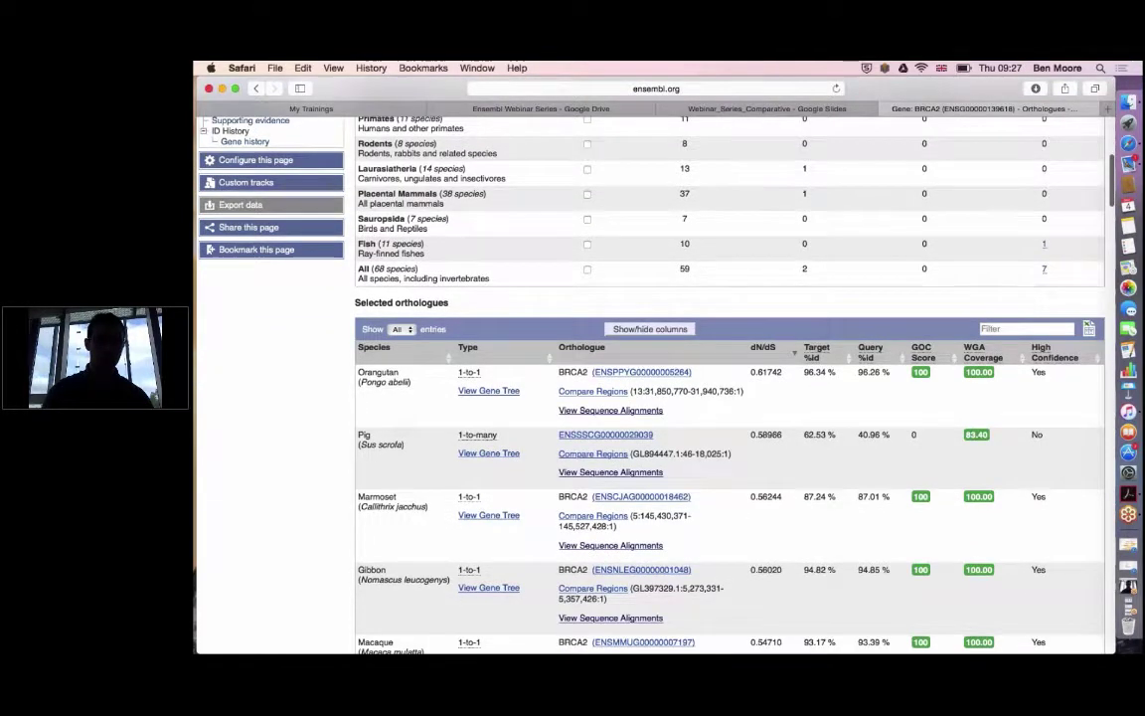
{"action": "scroll", "coordinate": [391, 338], "scroll_direction": "down", "scroll_amount": 1}
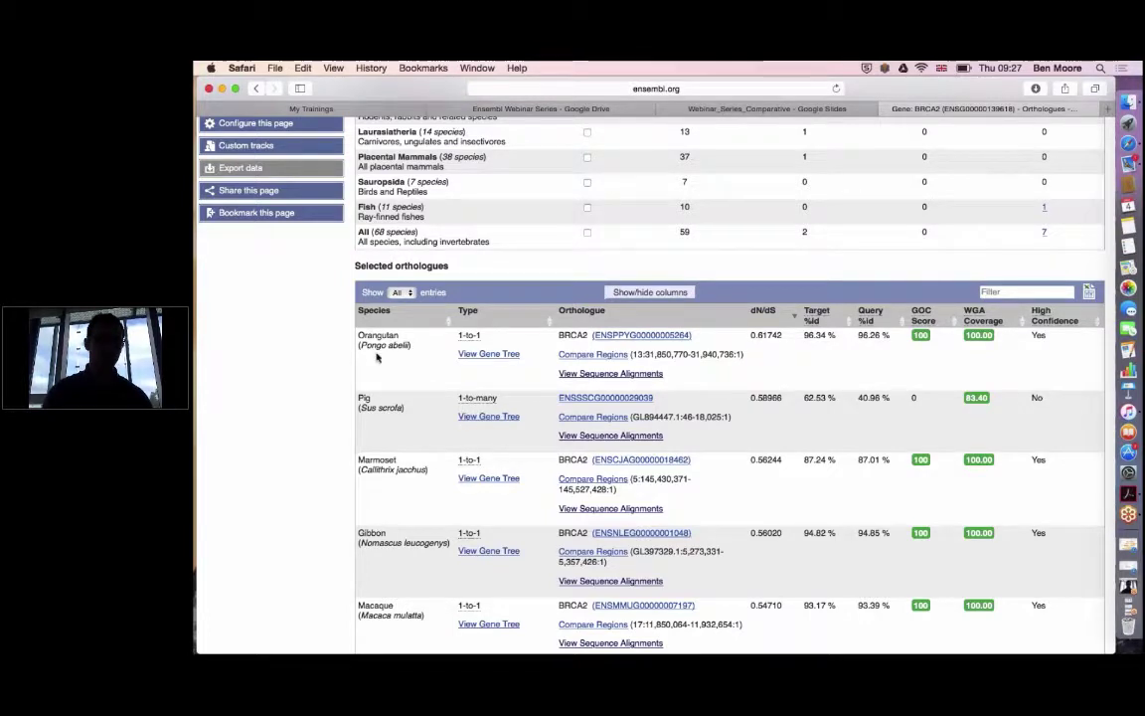
{"action": "scroll", "coordinate": [379, 354], "scroll_direction": "down", "scroll_amount": 3}
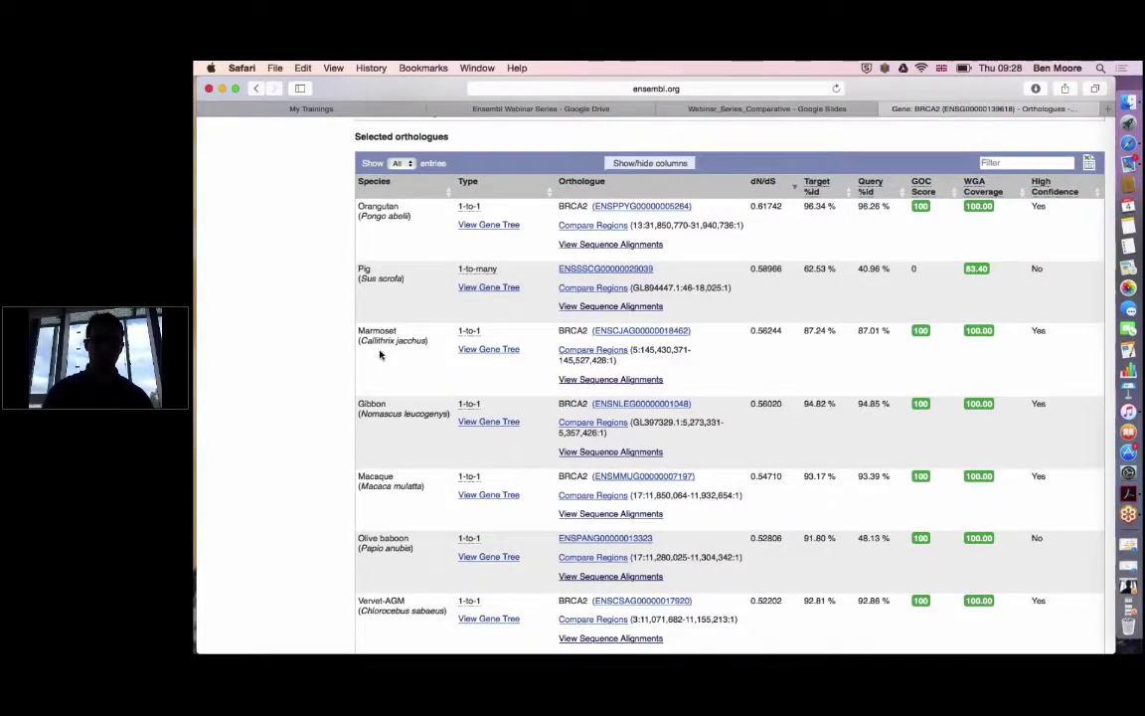
{"action": "scroll", "coordinate": [379, 354], "scroll_direction": "down", "scroll_amount": 3}
{"action": "scroll", "coordinate": [379, 354], "scroll_direction": "down", "scroll_amount": 10}
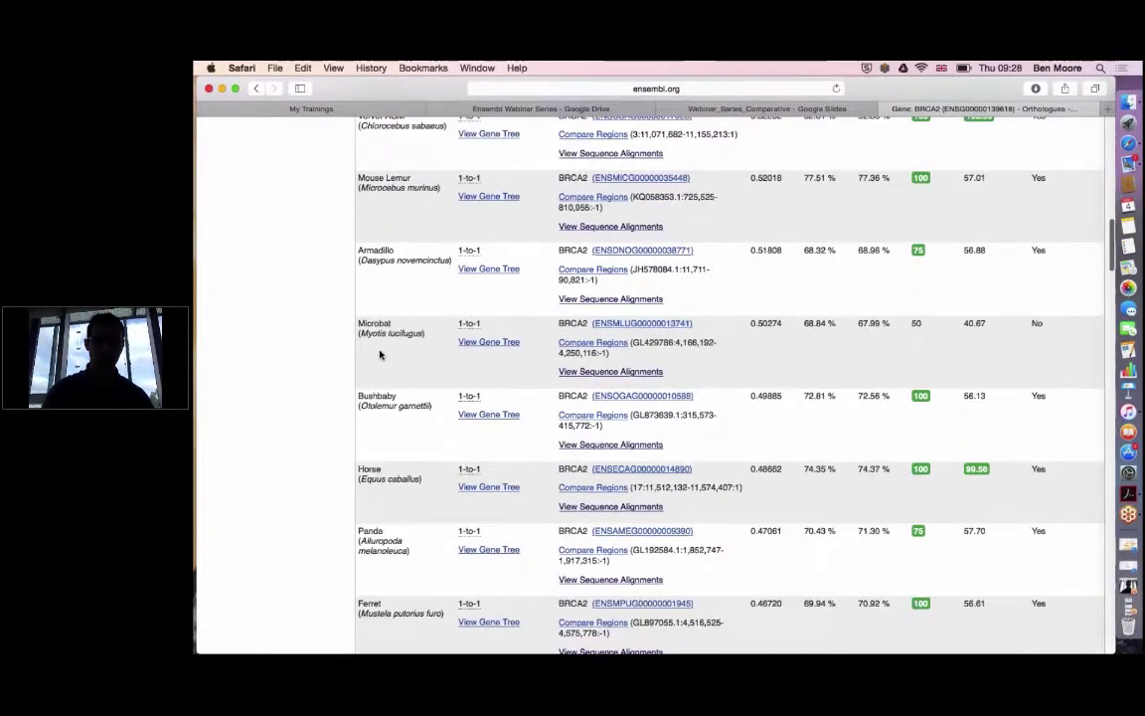
{"action": "scroll", "coordinate": [379, 354], "scroll_direction": "down", "scroll_amount": 15}
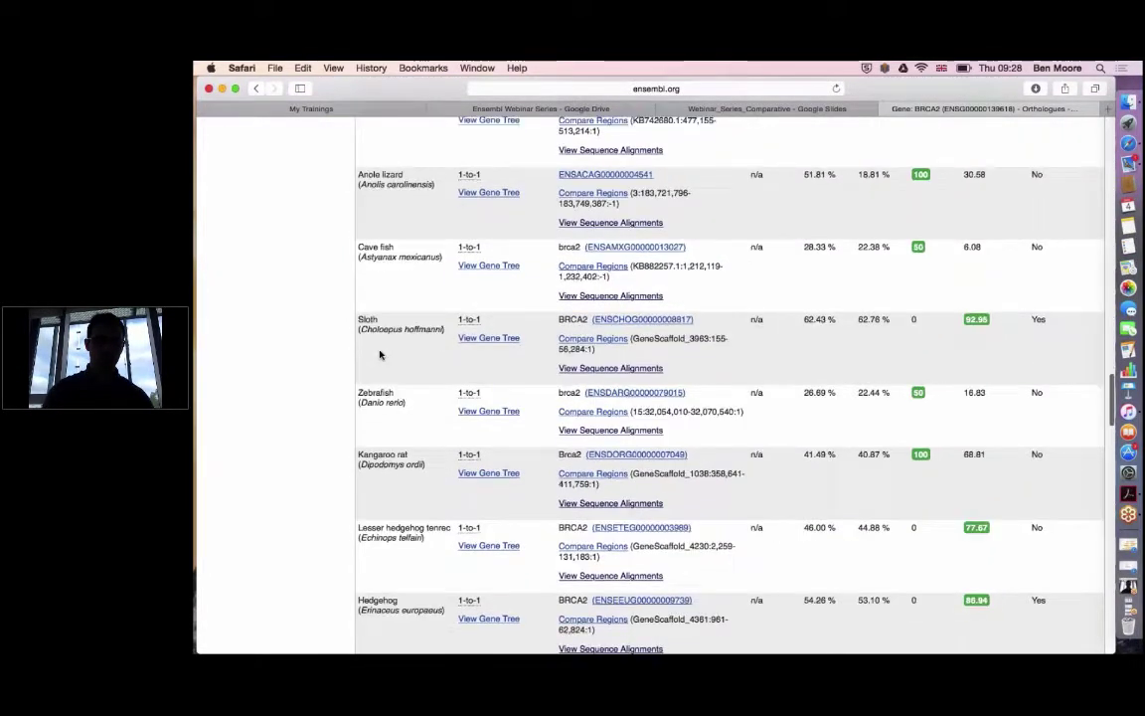
{"action": "scroll", "coordinate": [379, 354], "scroll_direction": "down", "scroll_amount": 15}
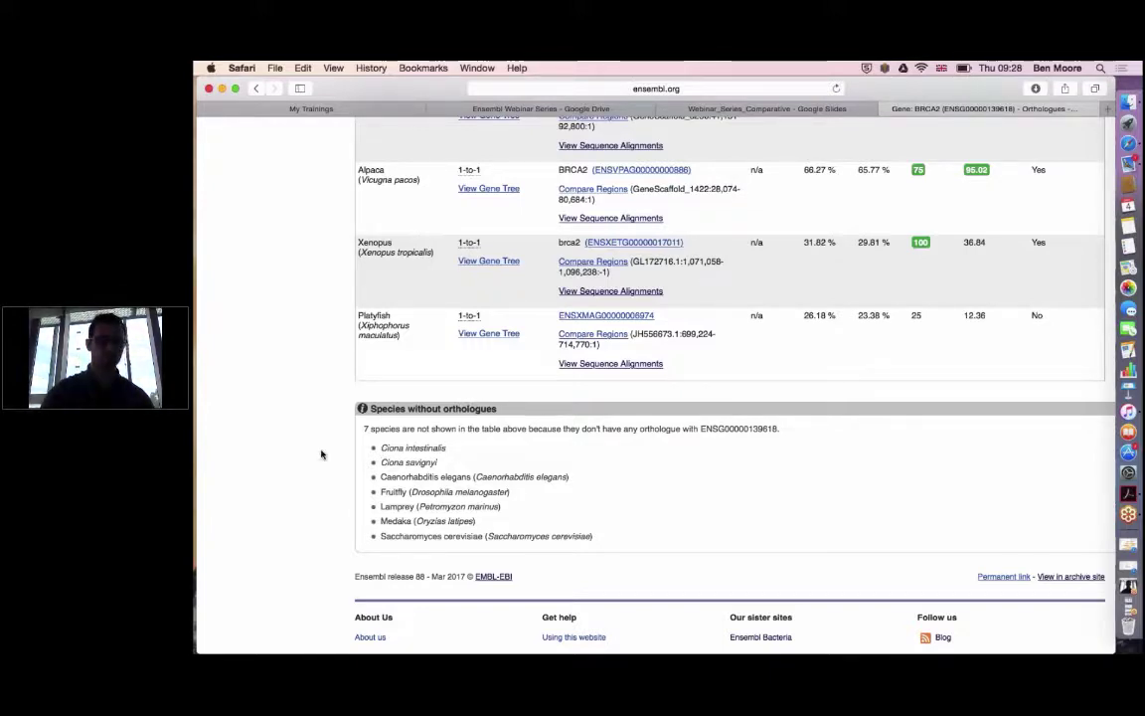
{"action": "scroll", "coordinate": [321, 454], "scroll_direction": "up", "scroll_amount": 2}
{"action": "scroll", "coordinate": [321, 454], "scroll_direction": "up", "scroll_amount": 15}
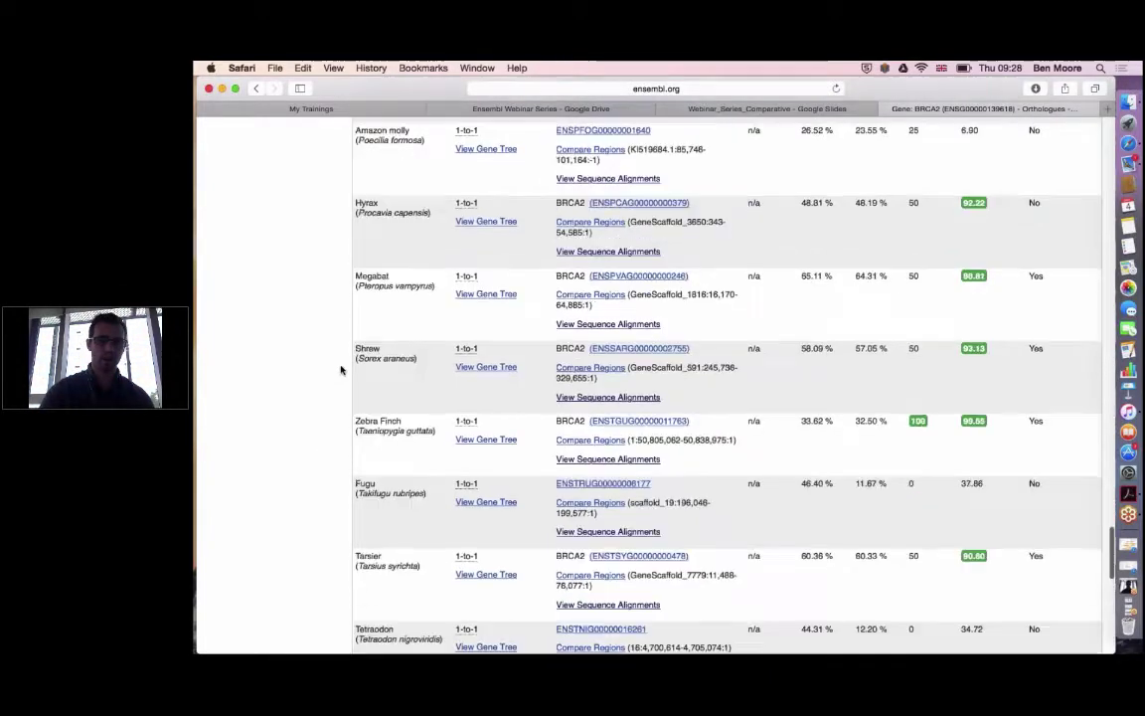
- Show details only for the Rodents species set in the orthologue summary
{"action": "scroll", "coordinate": [342, 366], "scroll_direction": "up", "scroll_amount": 10}
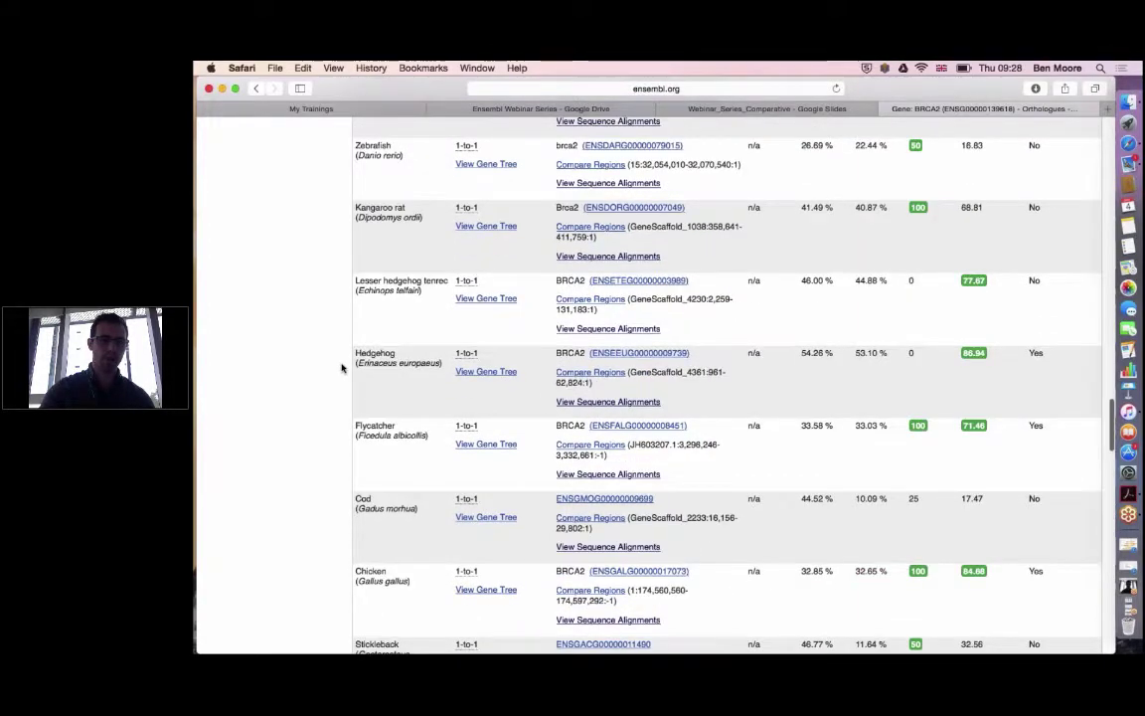
{"action": "scroll", "coordinate": [343, 360], "scroll_direction": "up", "scroll_amount": 10}
{"action": "scroll", "coordinate": [343, 356], "scroll_direction": "up", "scroll_amount": 1}
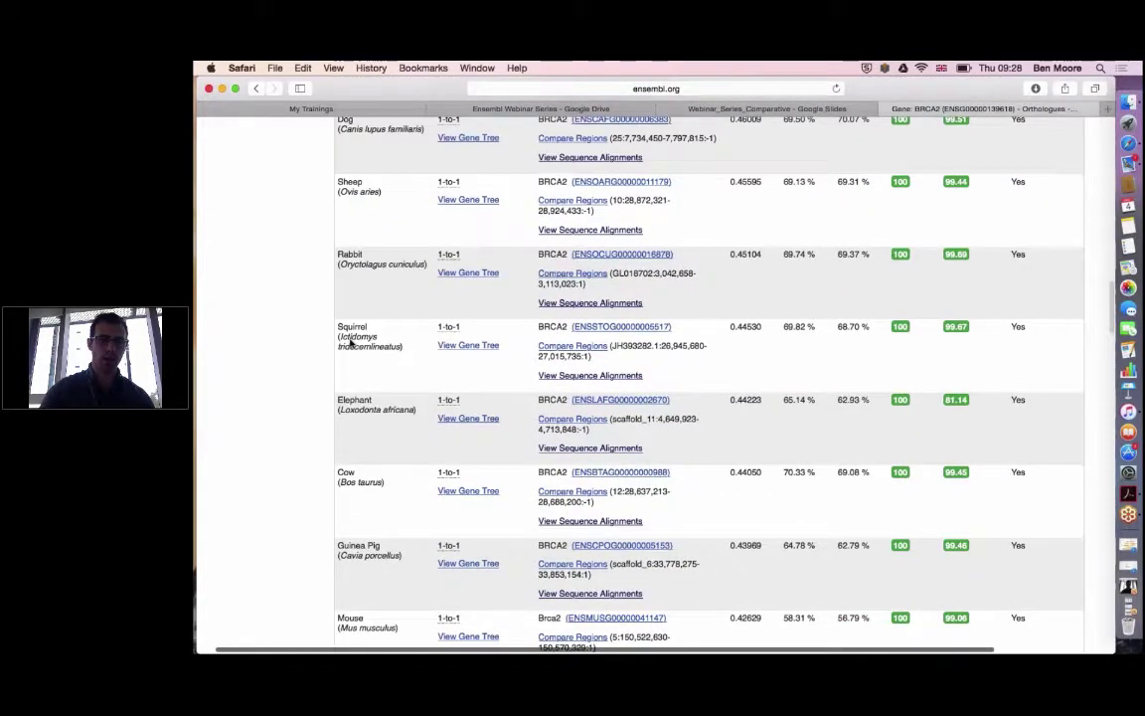
{"action": "scroll", "coordinate": [252, 333], "scroll_direction": "up", "scroll_amount": 2}
{"action": "scroll", "coordinate": [253, 332], "scroll_direction": "up", "scroll_amount": 6}
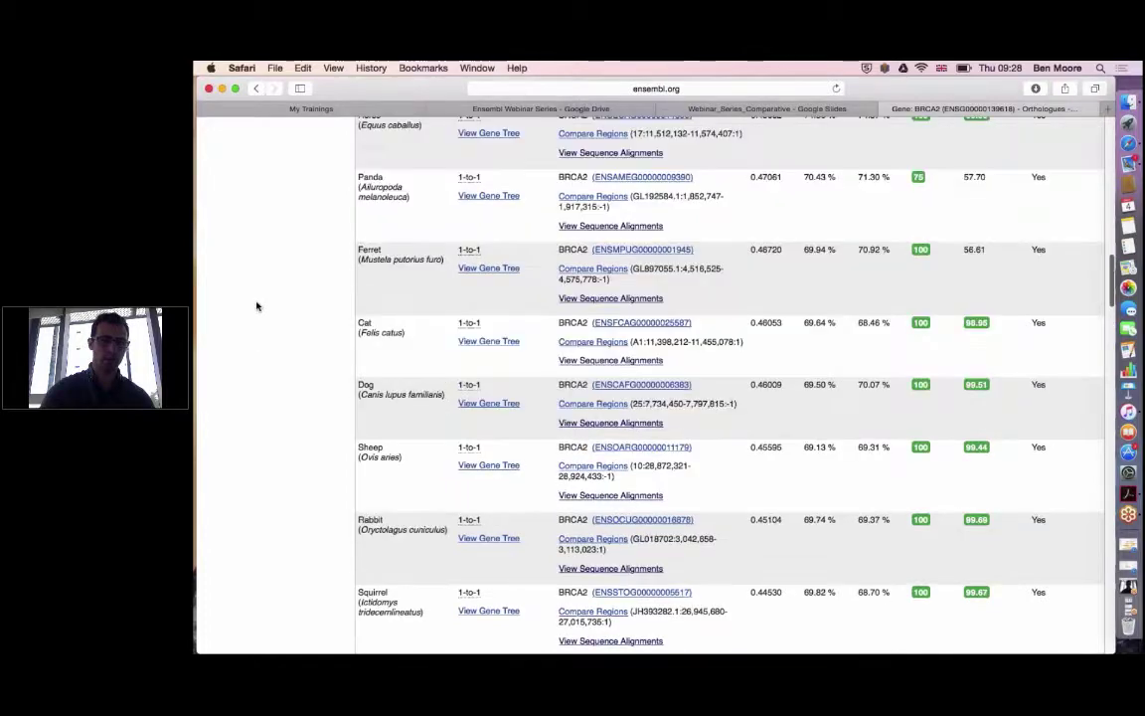
{"action": "scroll", "coordinate": [258, 296], "scroll_direction": "up", "scroll_amount": 15}
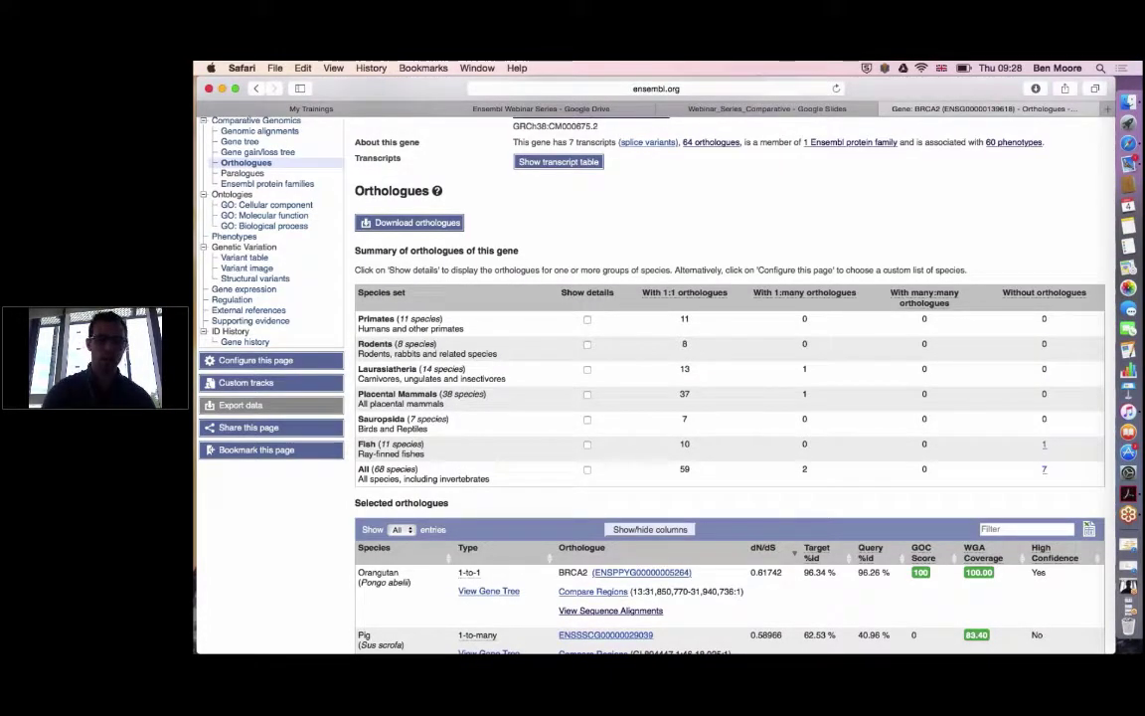
{"action": "left_click", "coordinate": [587, 345]}
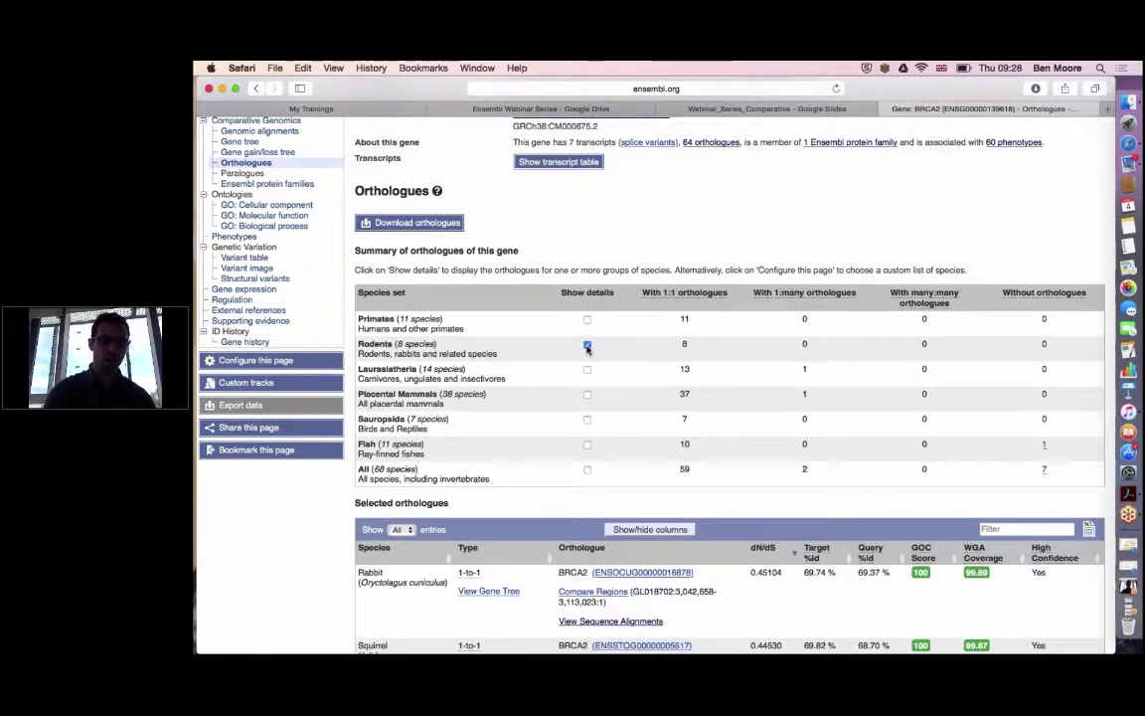
- Review the rodent orthologues table, including the mouse orthologue type and the target and query percentage identity columns
{"action": "scroll", "coordinate": [293, 508], "scroll_direction": "down", "scroll_amount": 3}
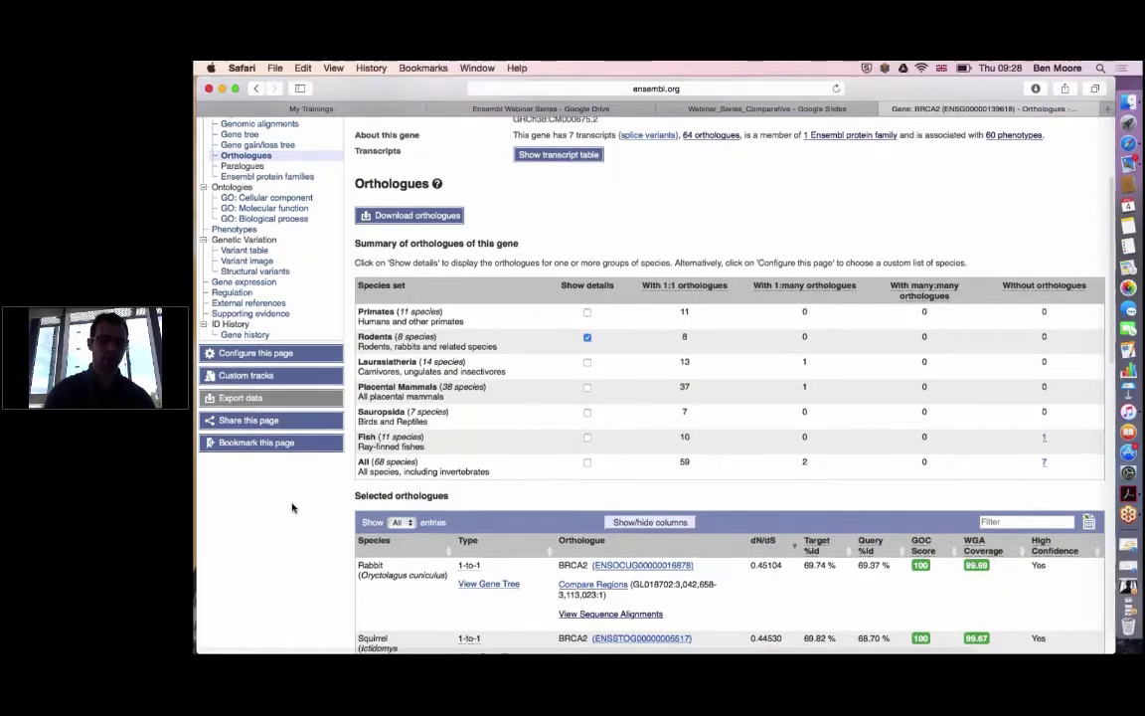
{"action": "scroll", "coordinate": [292, 508], "scroll_direction": "down", "scroll_amount": 5}
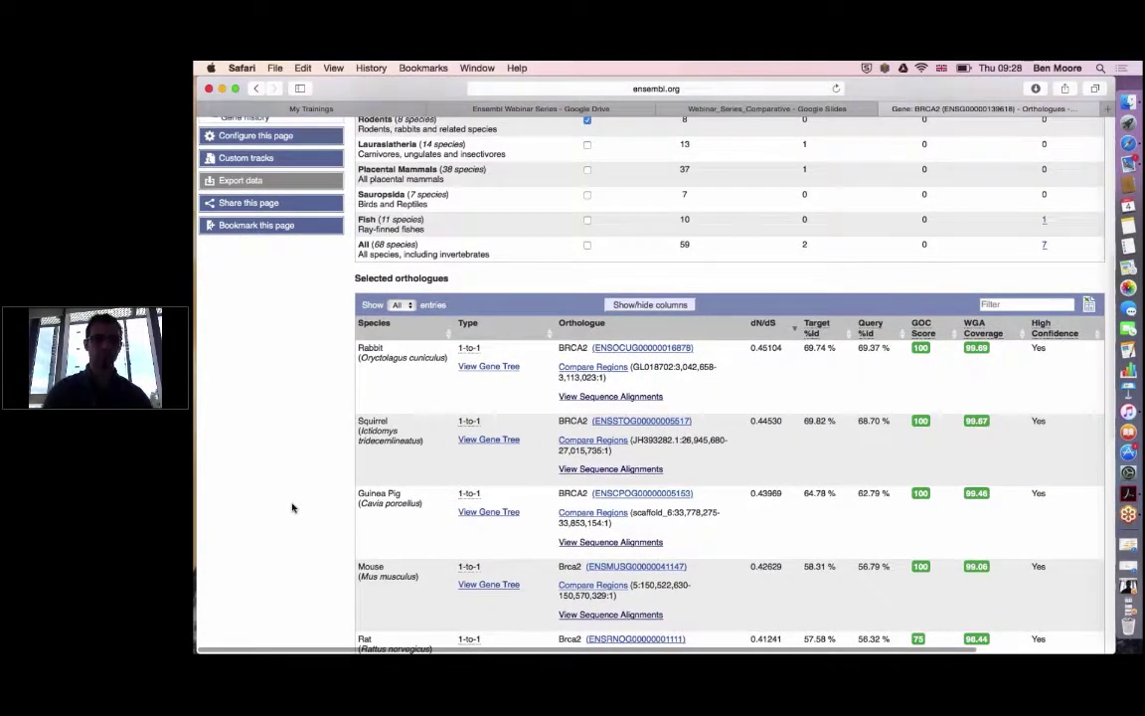
{"action": "scroll", "coordinate": [292, 508], "scroll_direction": "down", "scroll_amount": 2}
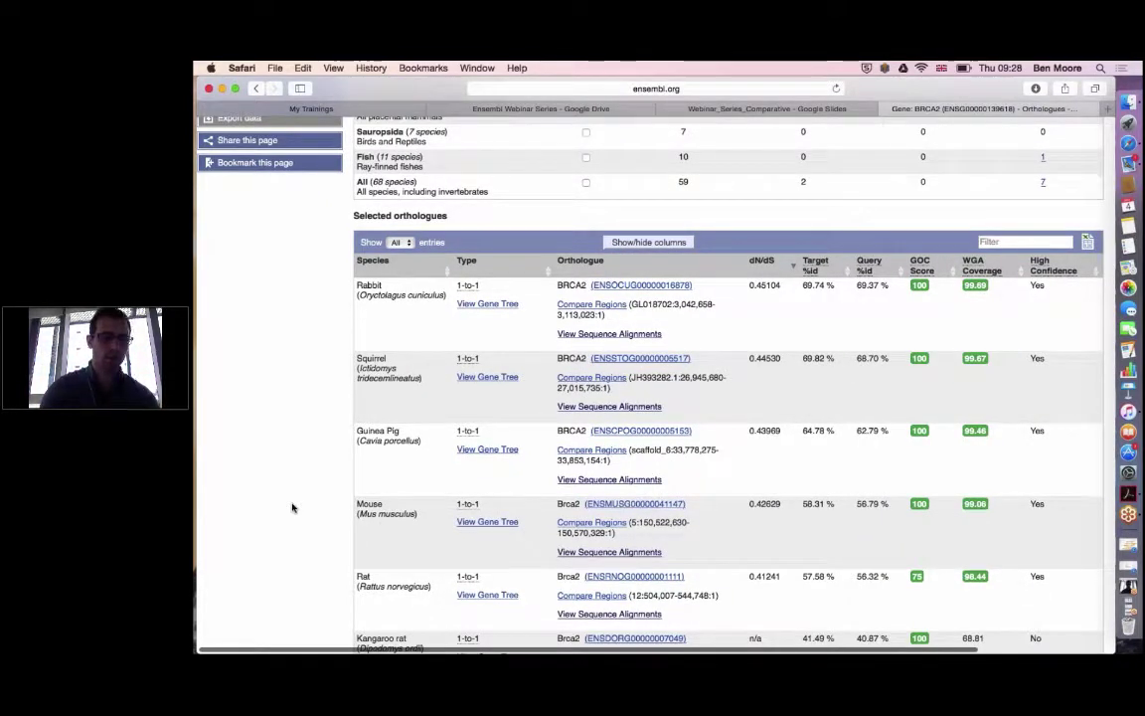
{"action": "scroll", "coordinate": [293, 508], "scroll_direction": "down", "scroll_amount": 1}
{"action": "scroll", "coordinate": [292, 508], "scroll_direction": "down", "scroll_amount": 1}
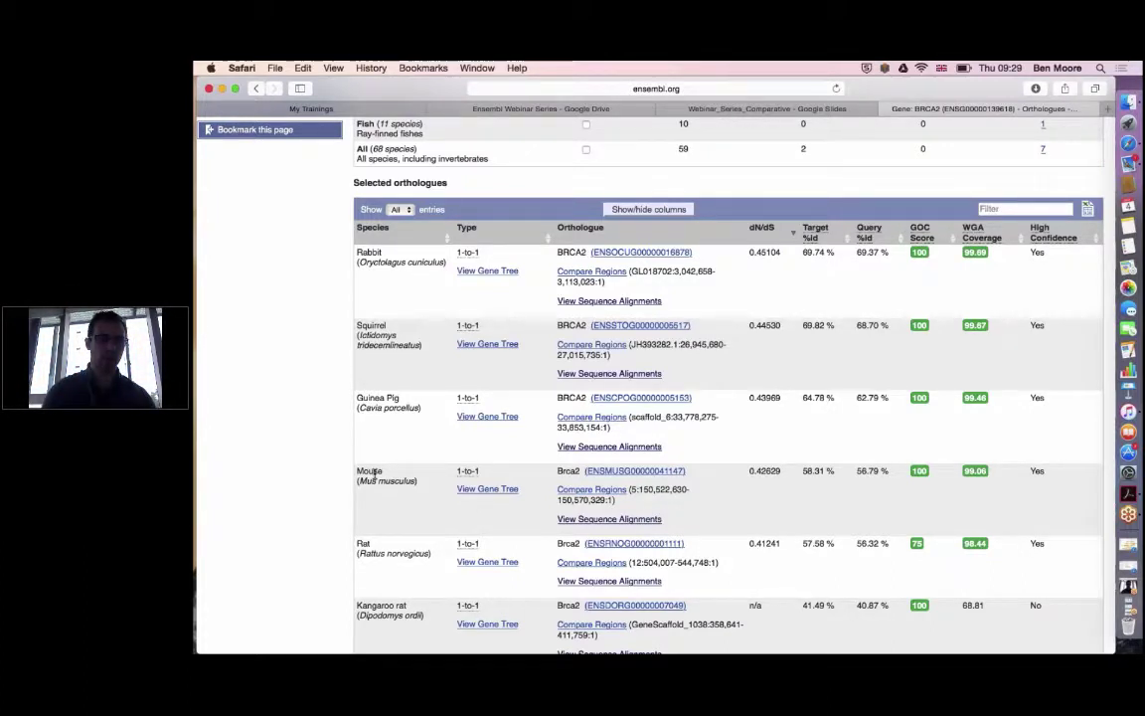
{"action": "mouse_move", "coordinate": [461, 473]}
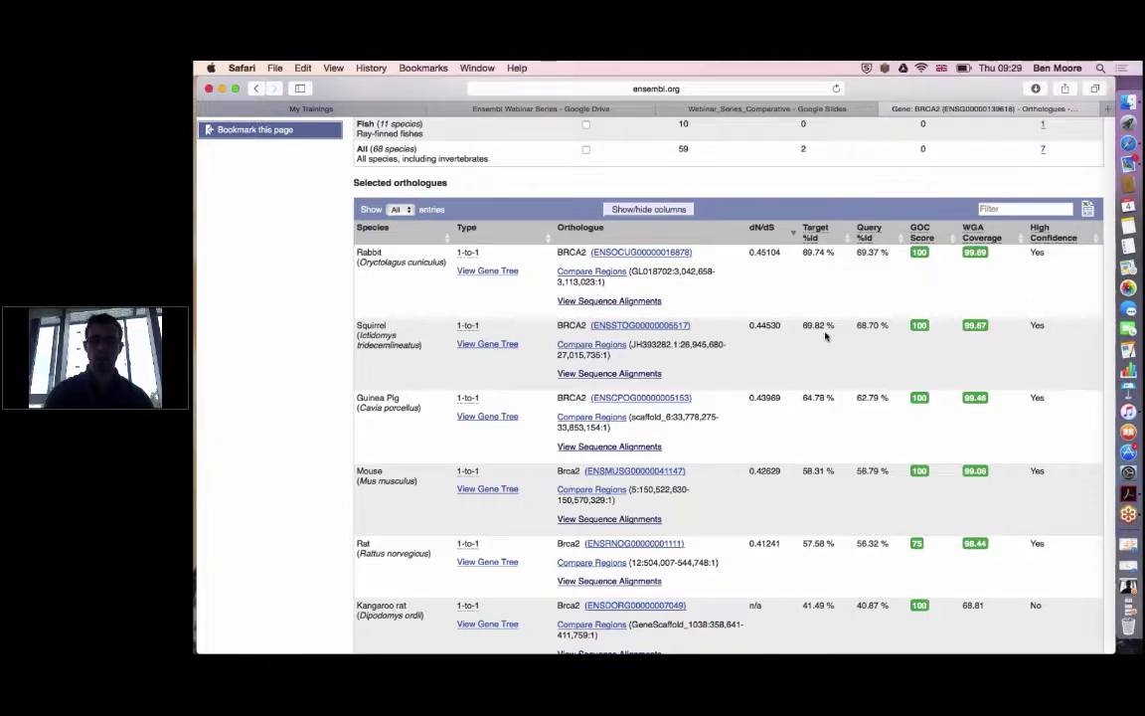
{"action": "mouse_move", "coordinate": [813, 239]}
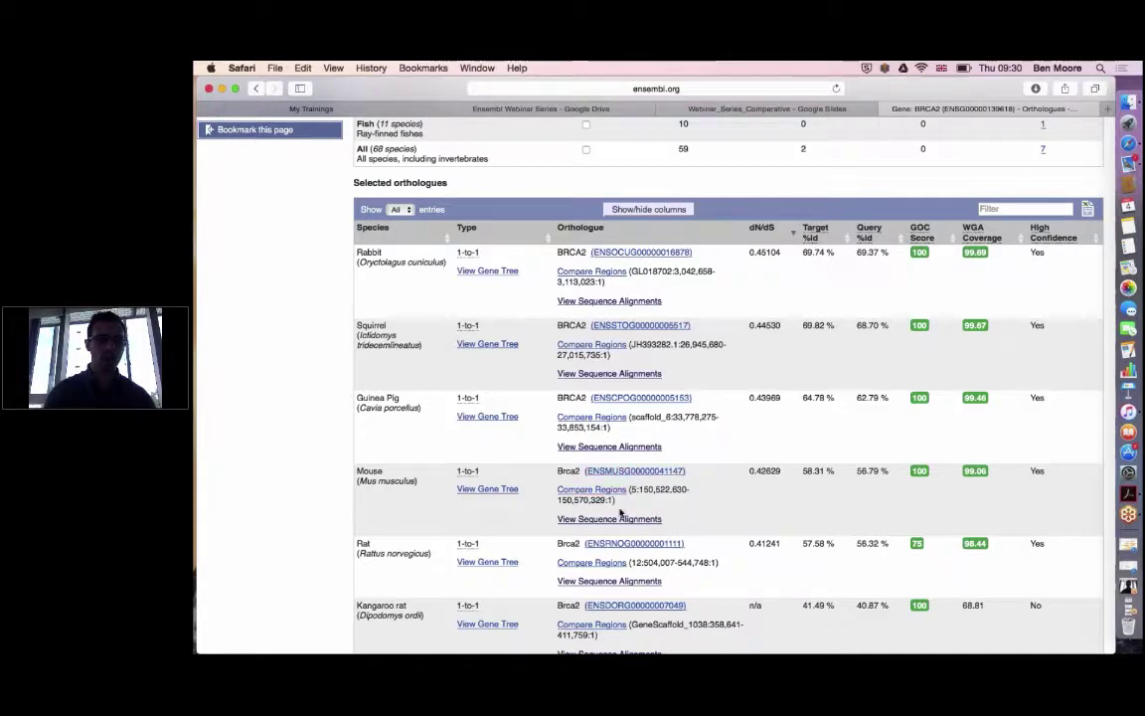
- Open the protein alignment between human BRCA2 and its mouse orthologue and review the identity table and aligned sequences
{"action": "left_click", "coordinate": [617, 521]}
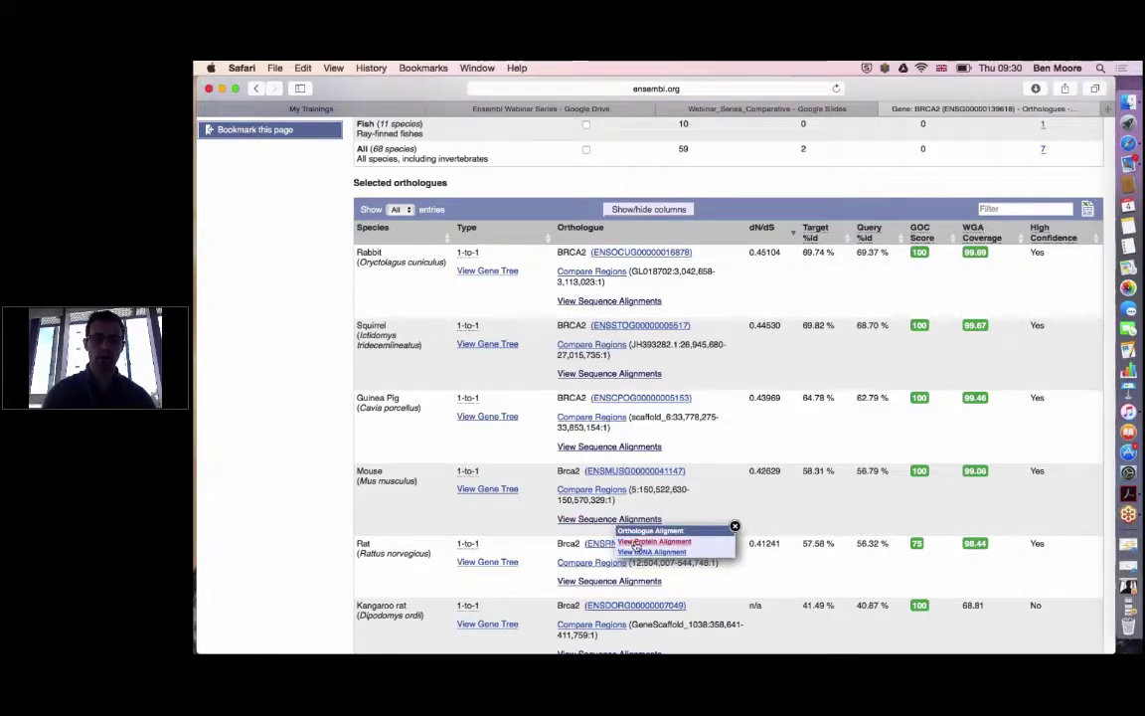
{"action": "left_click", "coordinate": [636, 541]}
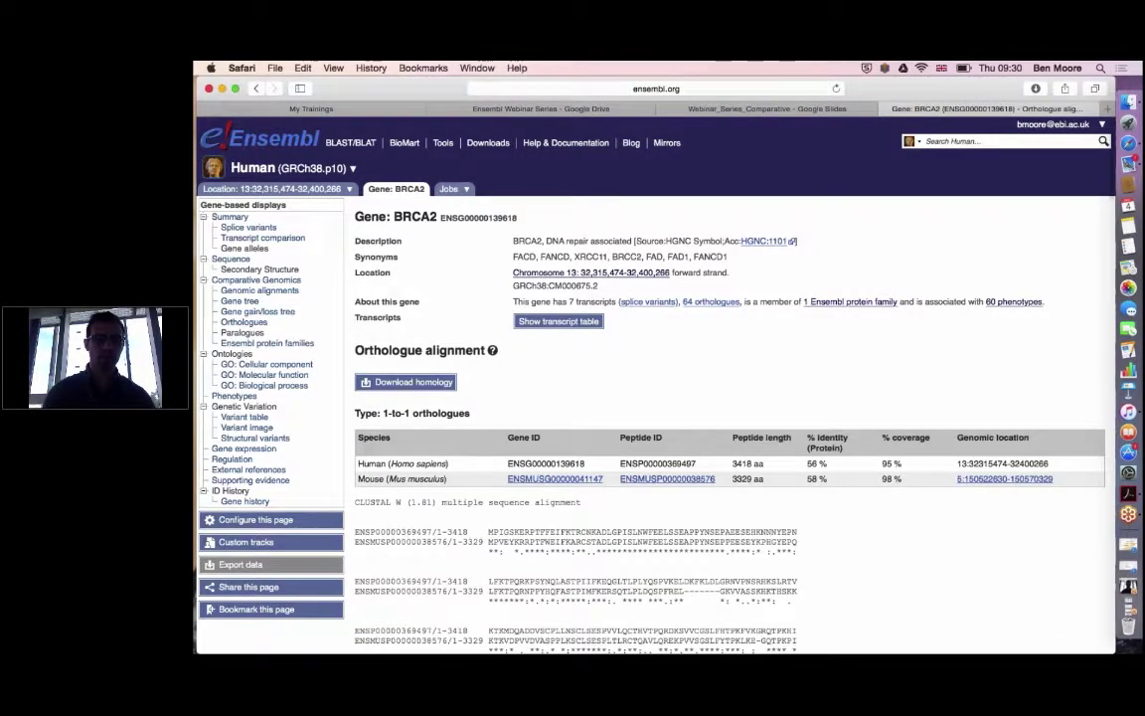
{"action": "scroll", "coordinate": [656, 397], "scroll_direction": "down", "scroll_amount": 3}
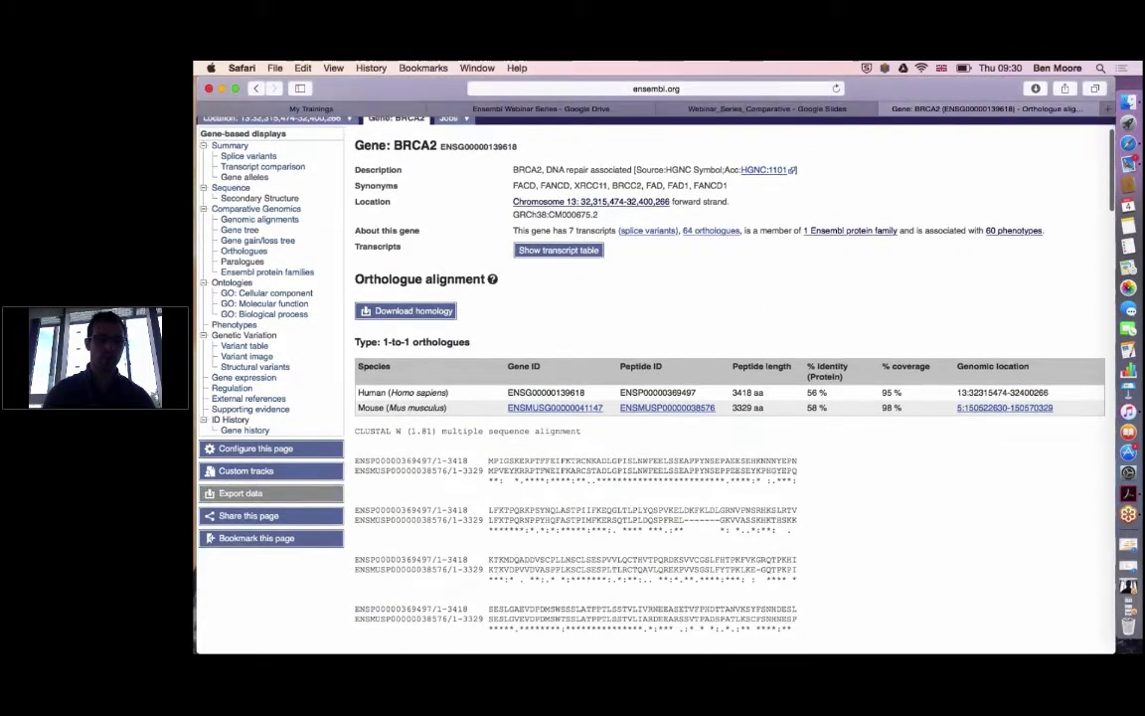
{"action": "scroll", "coordinate": [657, 398], "scroll_direction": "down", "scroll_amount": 1}
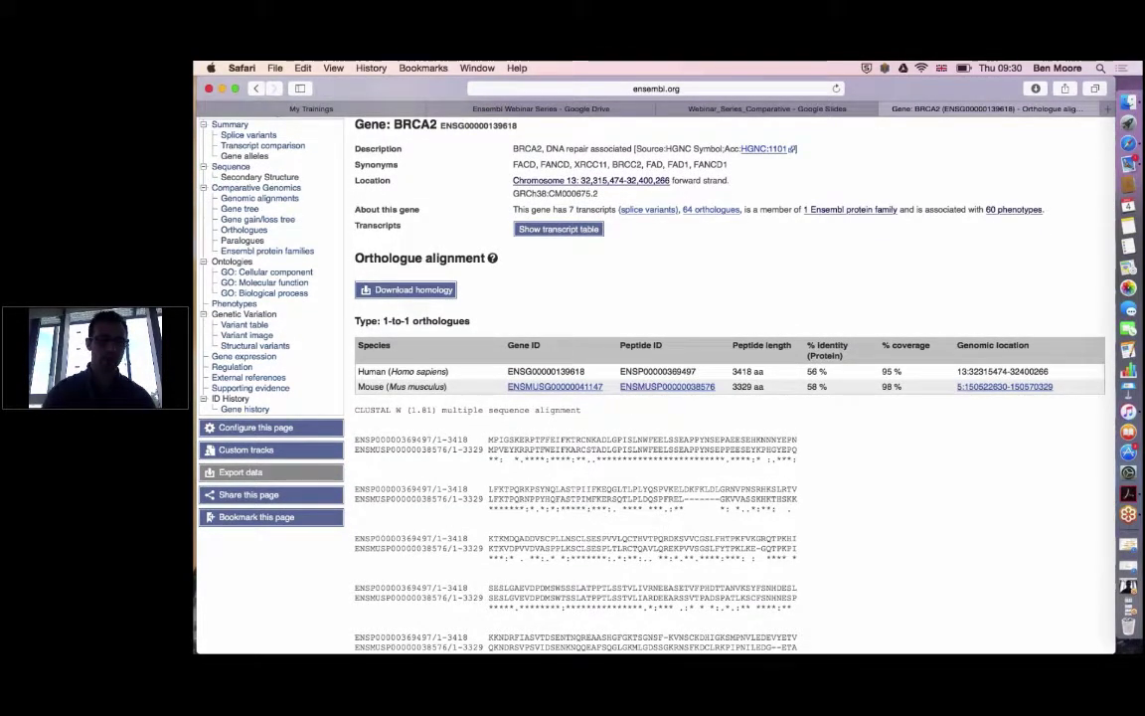
{"action": "scroll", "coordinate": [373, 401], "scroll_direction": "down", "scroll_amount": 2}
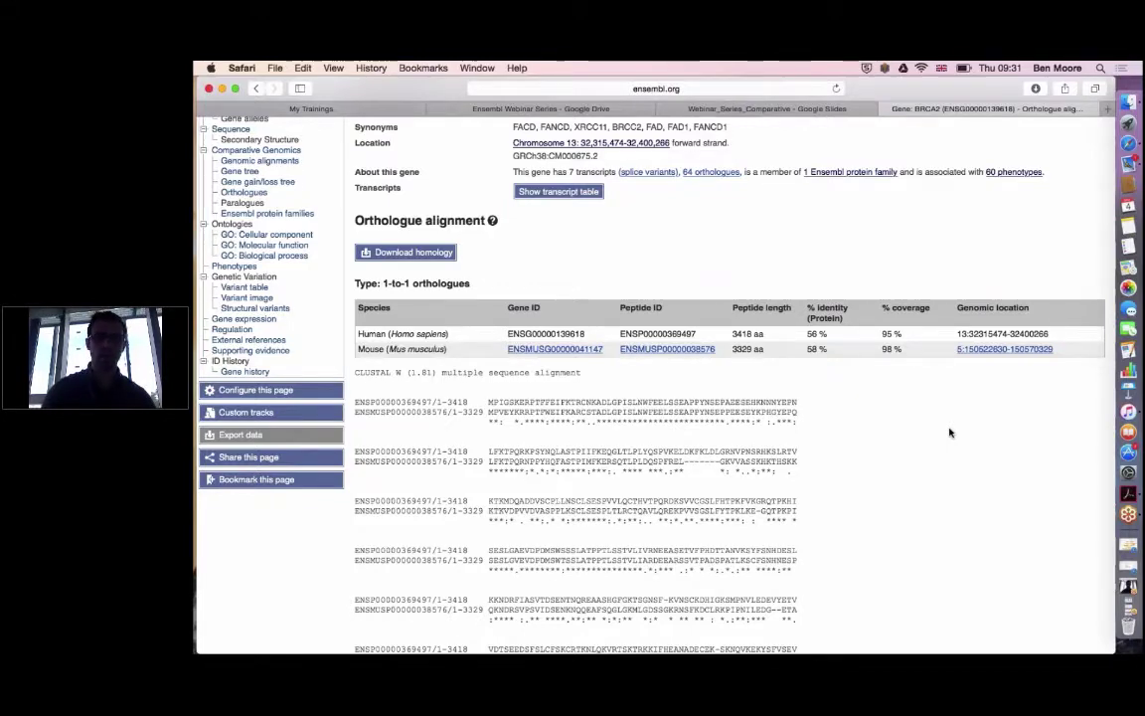
{"action": "scroll", "coordinate": [950, 433], "scroll_direction": "up", "scroll_amount": 2}
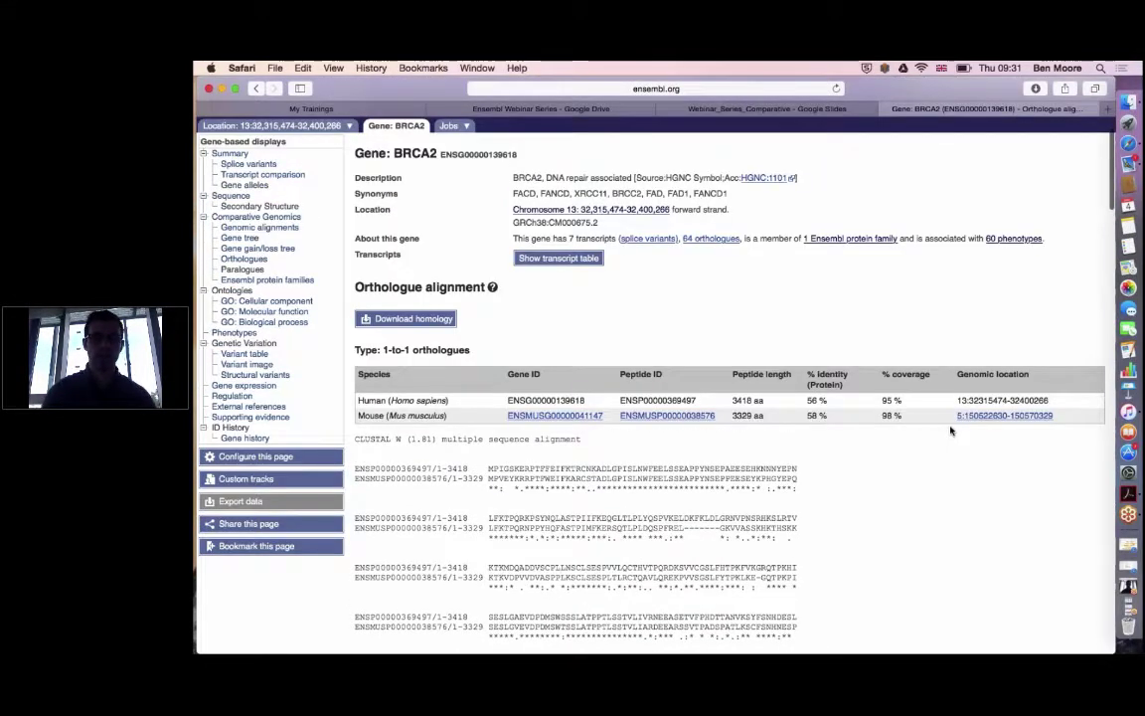
{"action": "scroll", "coordinate": [949, 430], "scroll_direction": "up", "scroll_amount": 1}
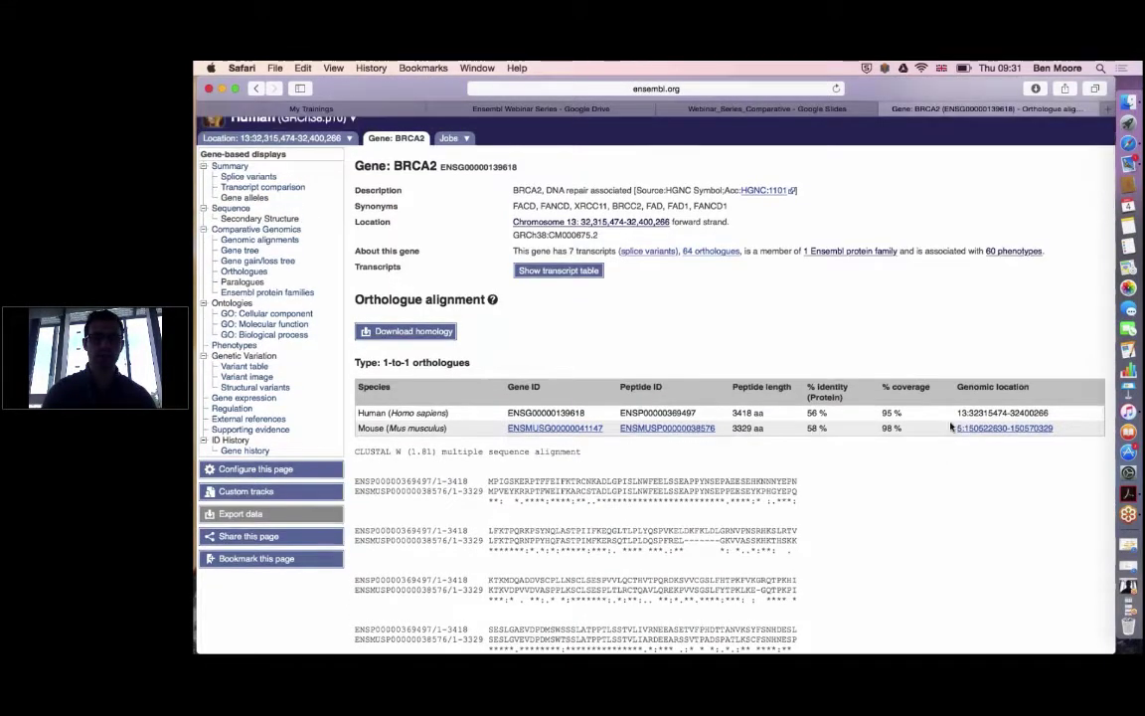
- Switch to the Webinar_Series_Comparative deck in Google Slides, present it from the Hands on slide and advance to Whole genome alignments
{"action": "left_click", "coordinate": [721, 109]}
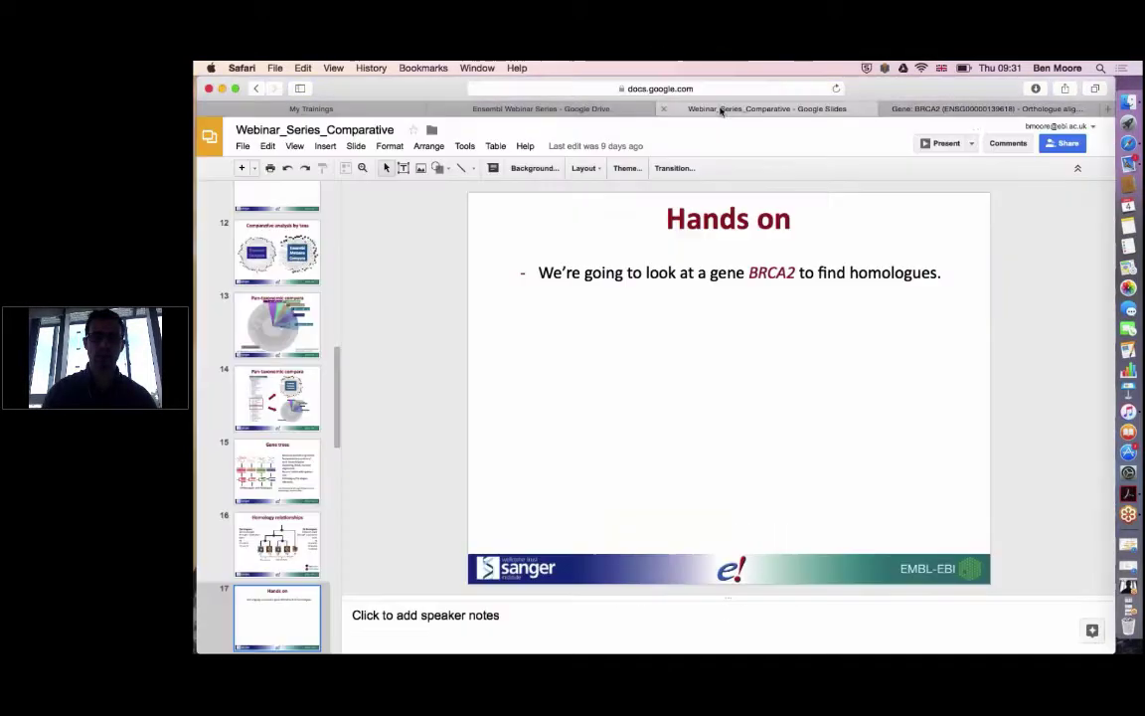
{"action": "left_click", "coordinate": [940, 144]}
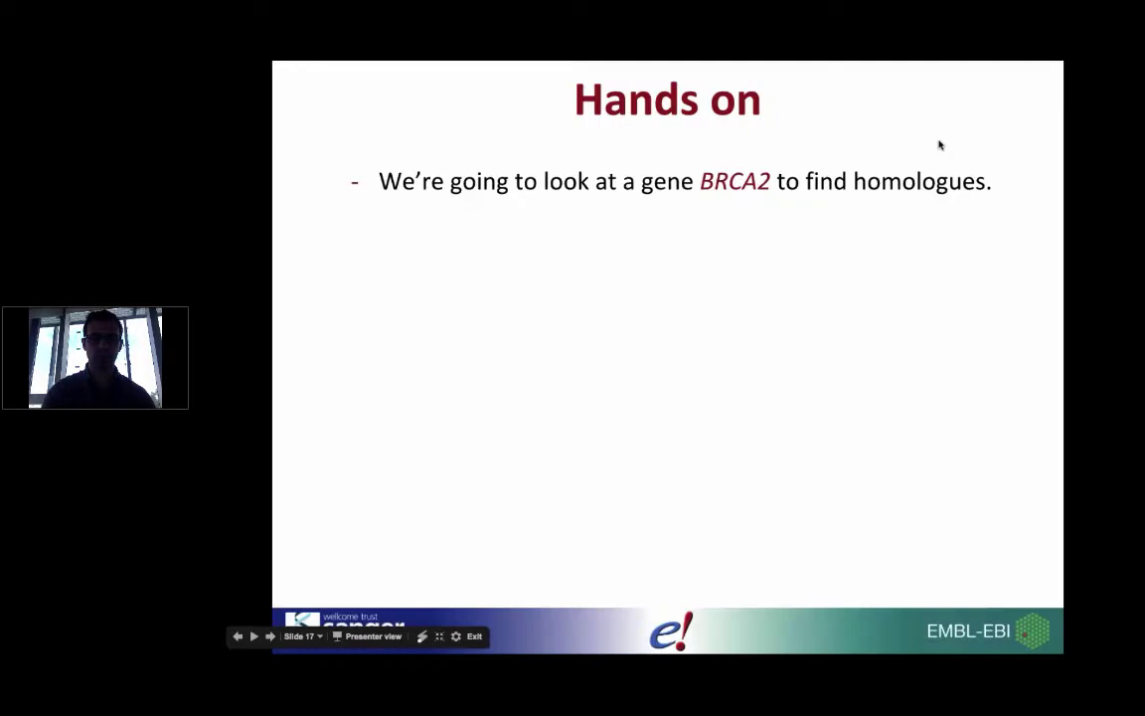
{"action": "key", "text": "Right"}
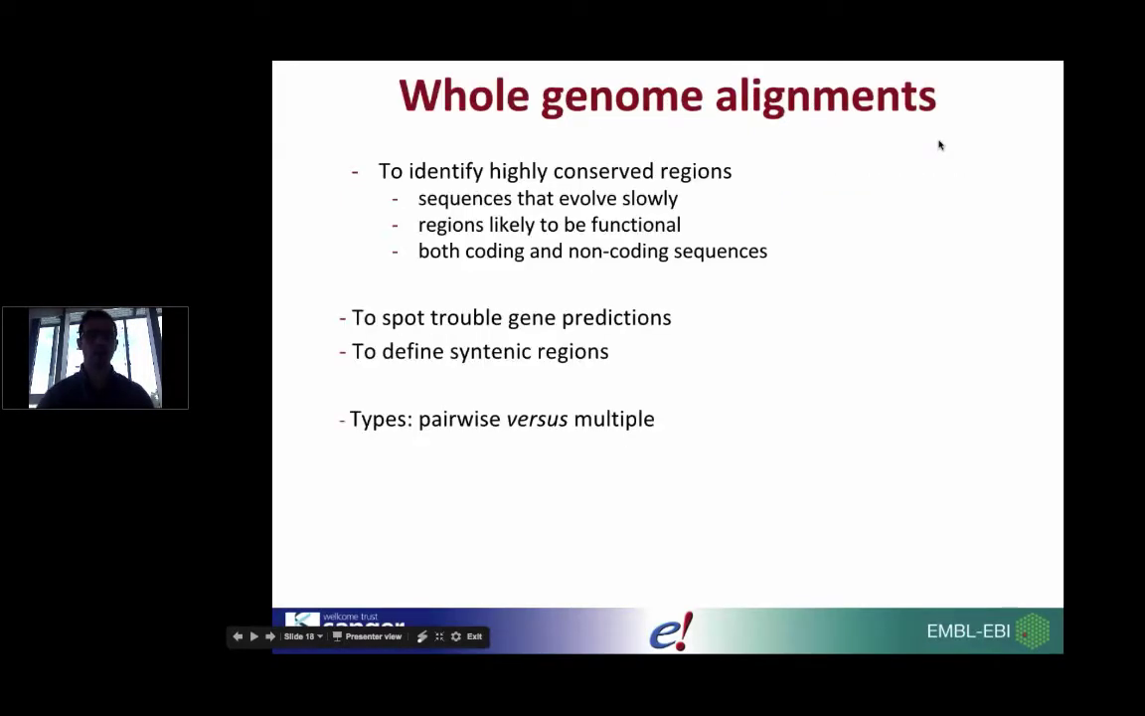
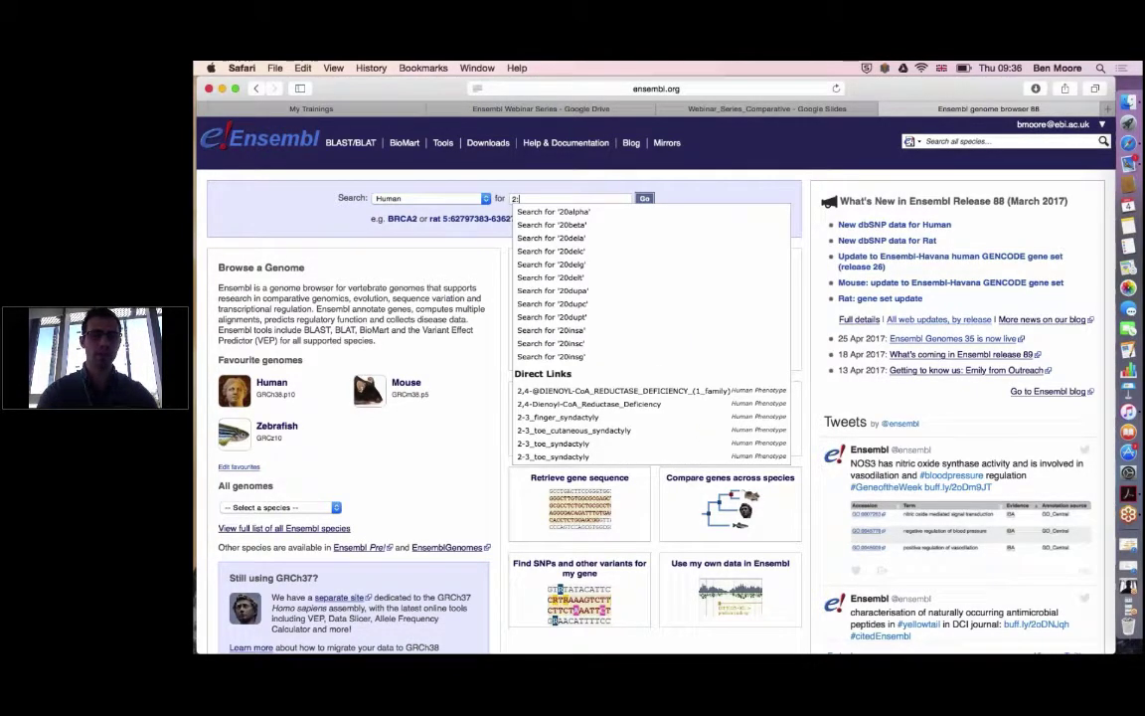
{"action": "type", "text": "176"}
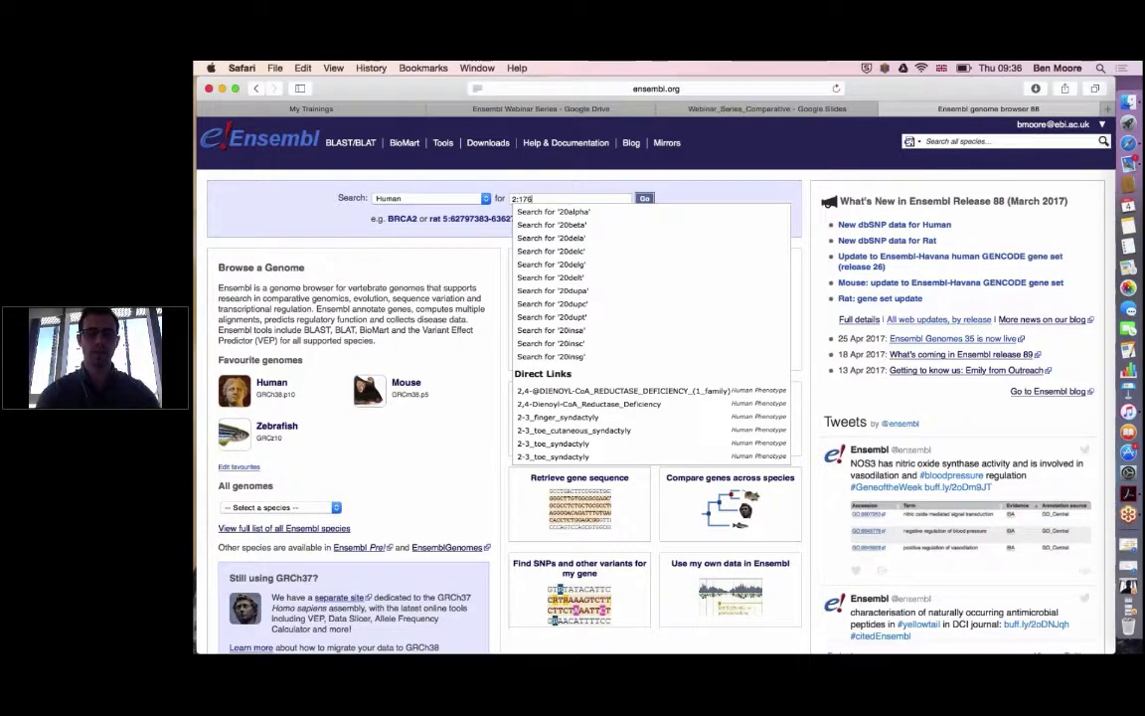
{"action": "type", "text": "0870"}
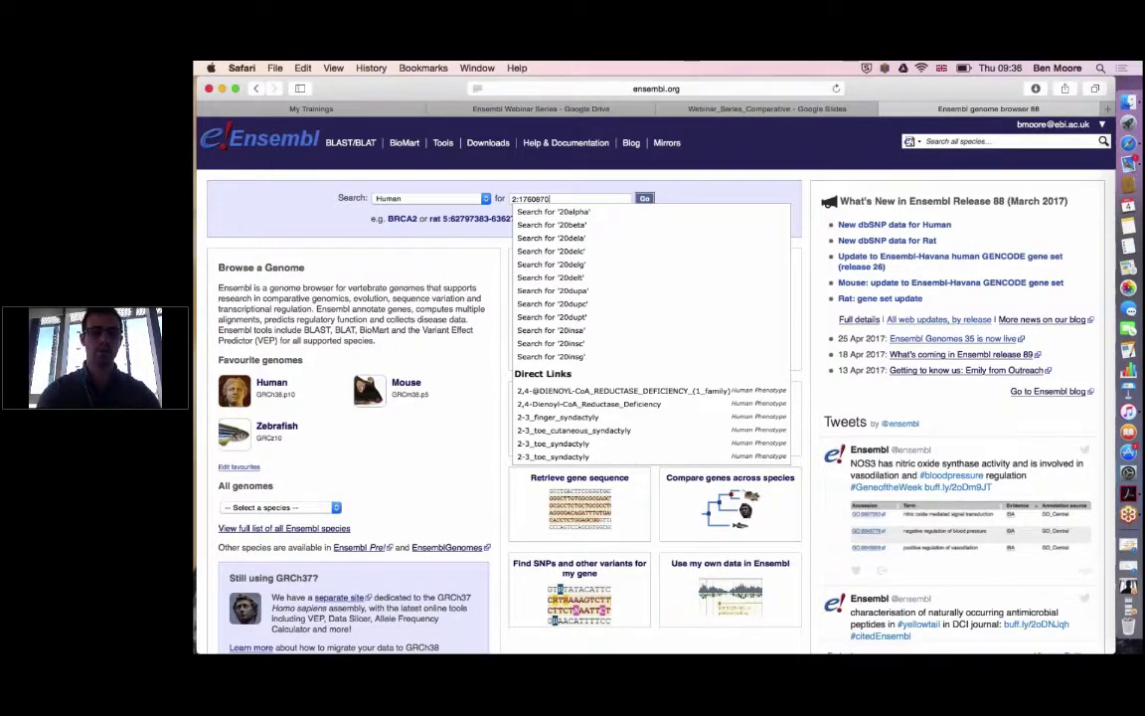
{"action": "type", "text": "87400-"}
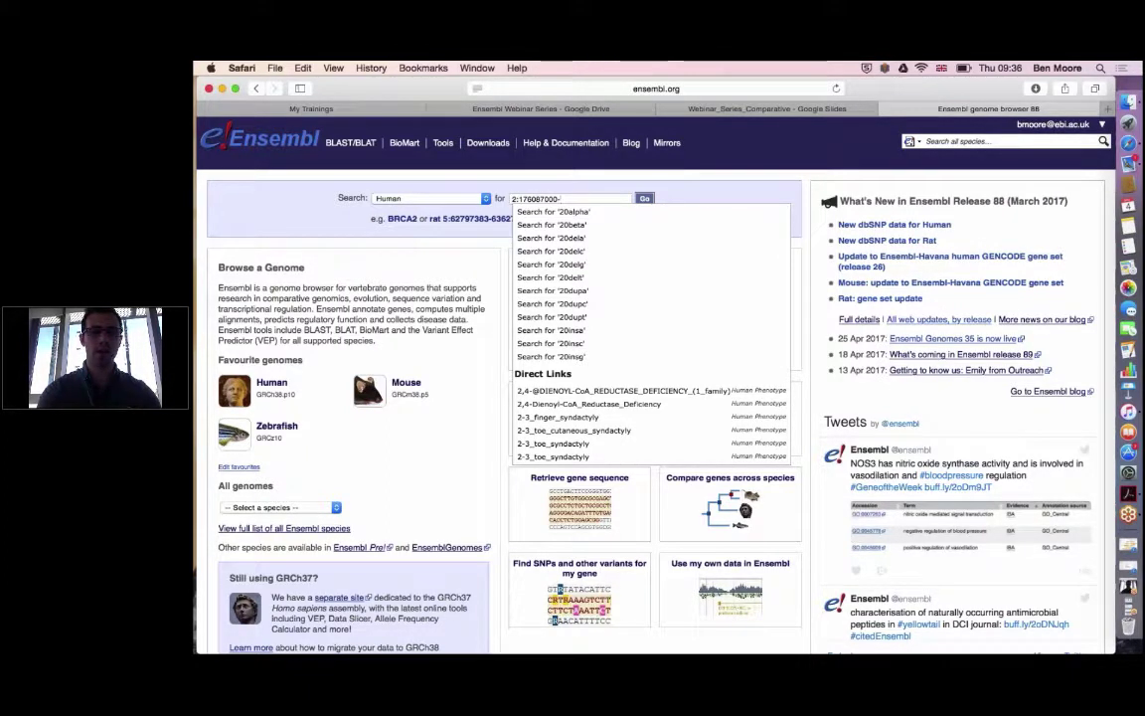
{"action": "type", "text": "1"}
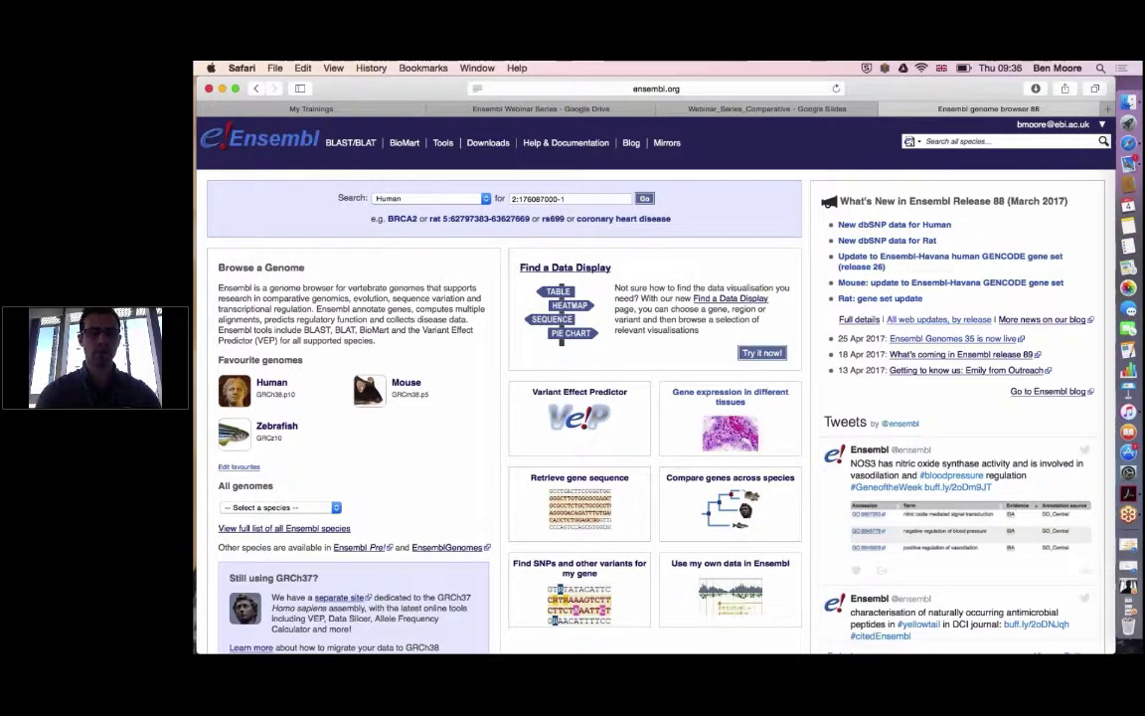
{"action": "type", "text": "76202000"}
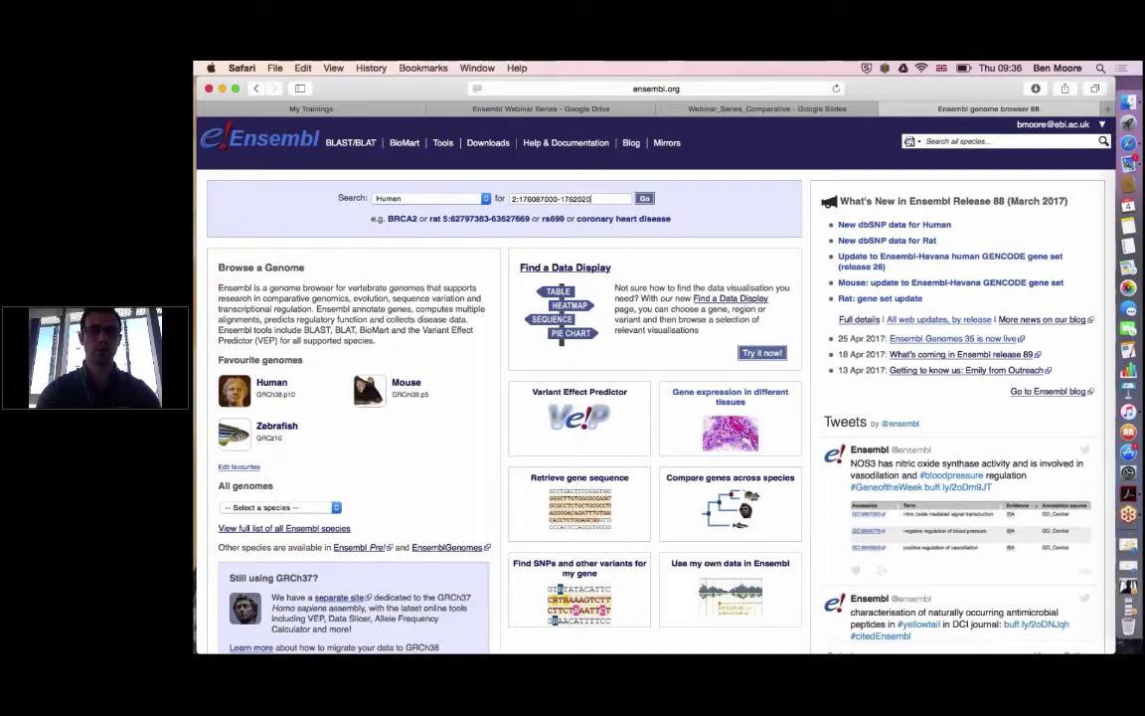
{"action": "left_click", "coordinate": [643, 198]}
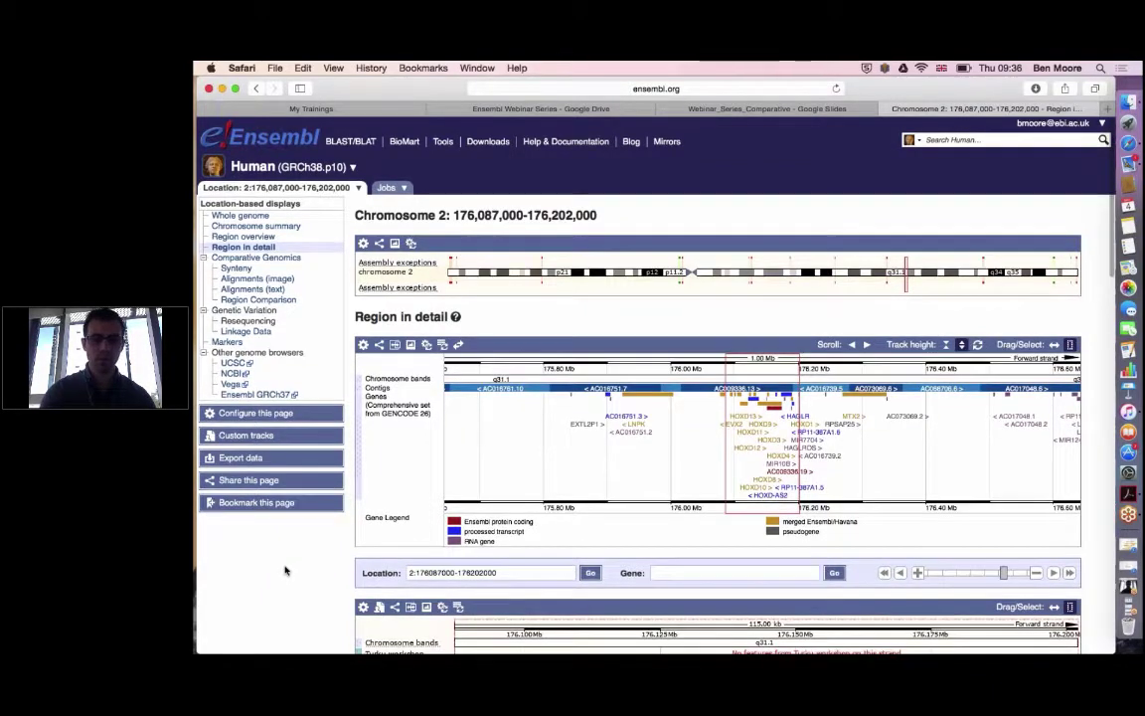
- Examine the Region in detail view for the chromosome 2 region, including its gene overview, 40 way GERP elements and gene tracks
{"action": "scroll", "coordinate": [284, 569], "scroll_direction": "down", "scroll_amount": 2}
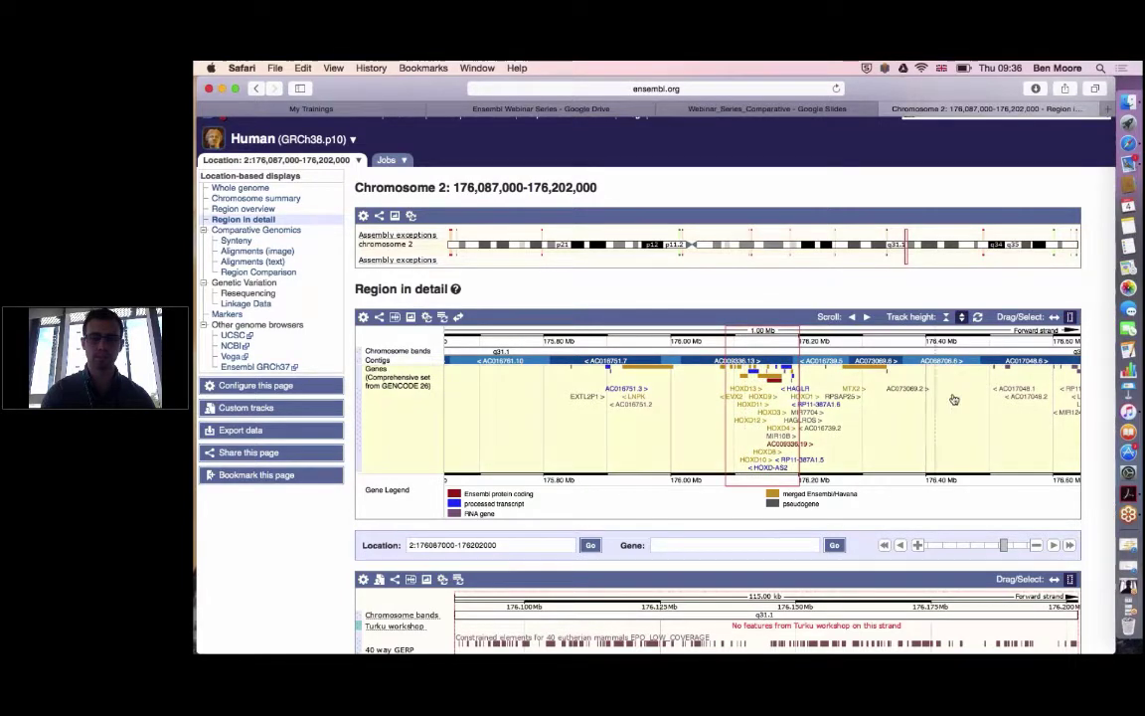
{"action": "scroll", "coordinate": [954, 400], "scroll_direction": "down", "scroll_amount": 4}
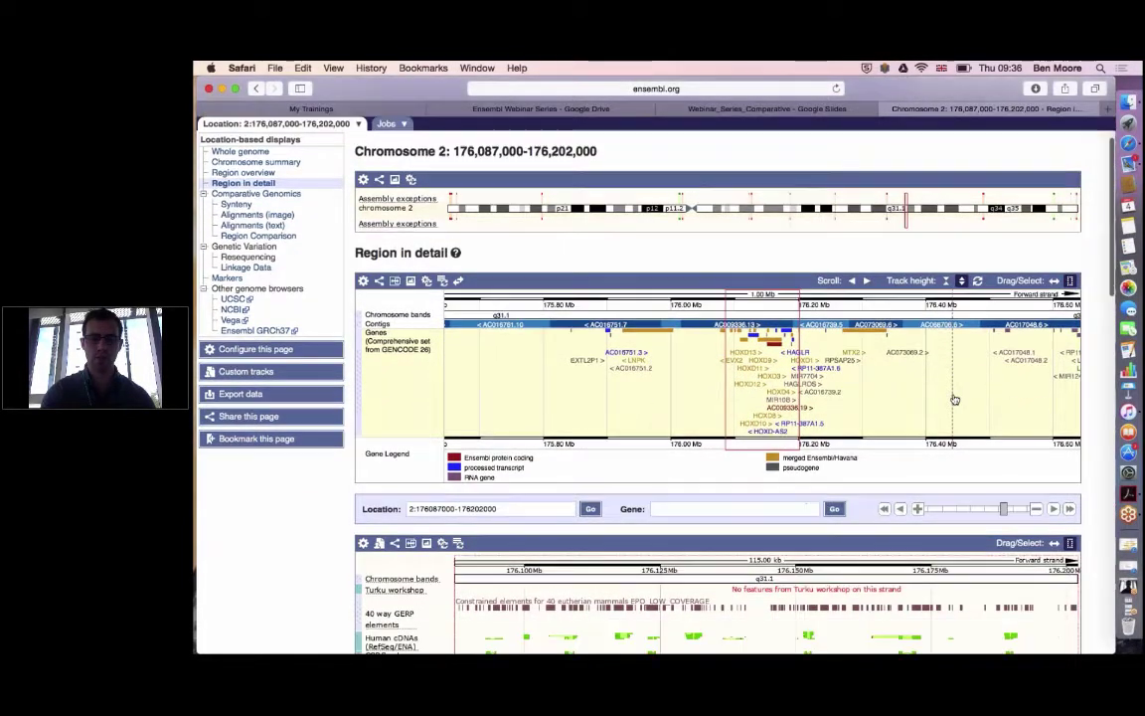
{"action": "scroll", "coordinate": [954, 399], "scroll_direction": "down", "scroll_amount": 5}
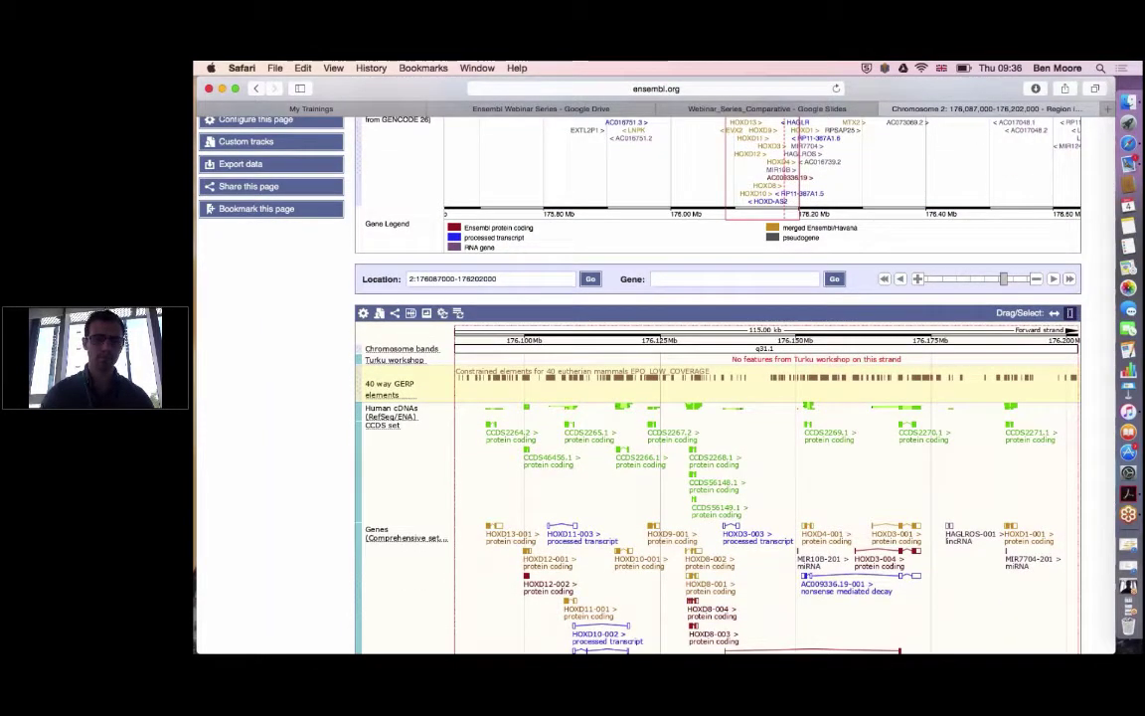
{"action": "scroll", "coordinate": [715, 477], "scroll_direction": "down", "scroll_amount": 1}
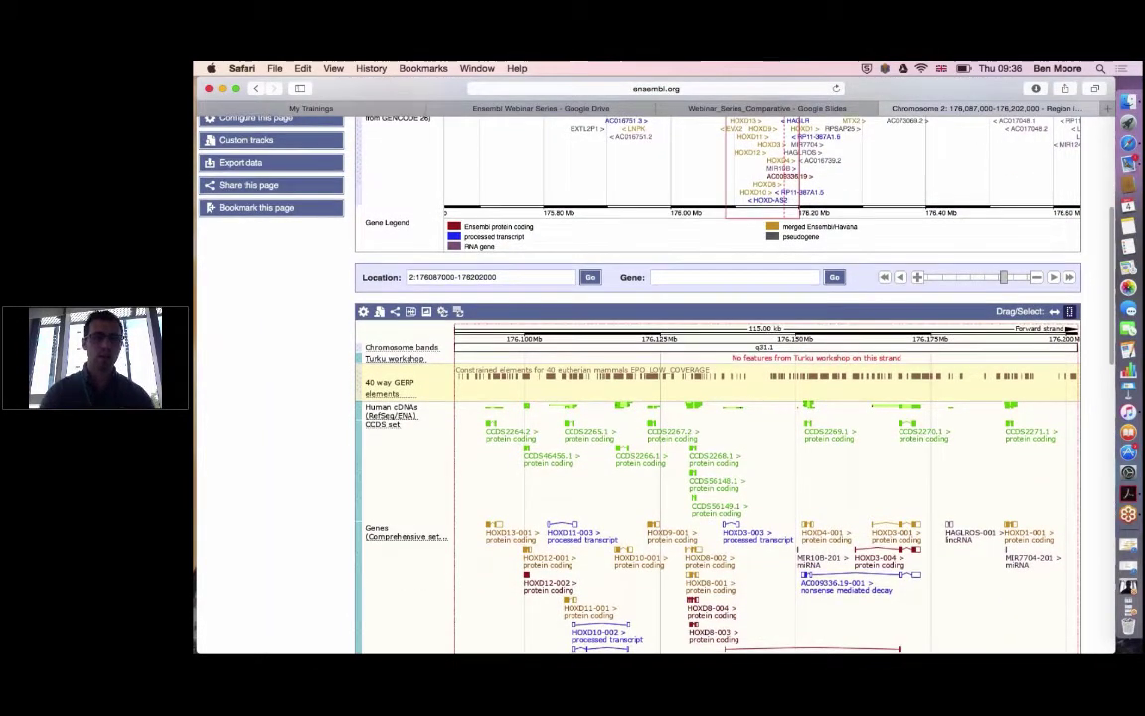
{"action": "scroll", "coordinate": [716, 478], "scroll_direction": "down", "scroll_amount": 1}
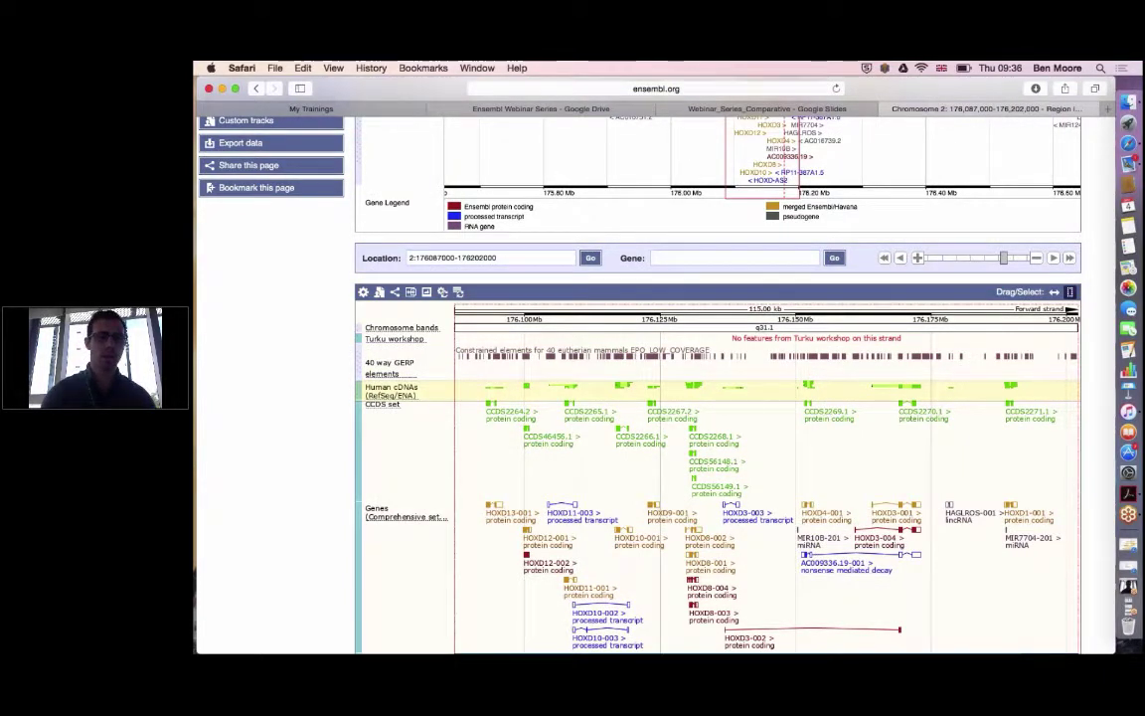
{"action": "scroll", "coordinate": [303, 378], "scroll_direction": "up", "scroll_amount": 1}
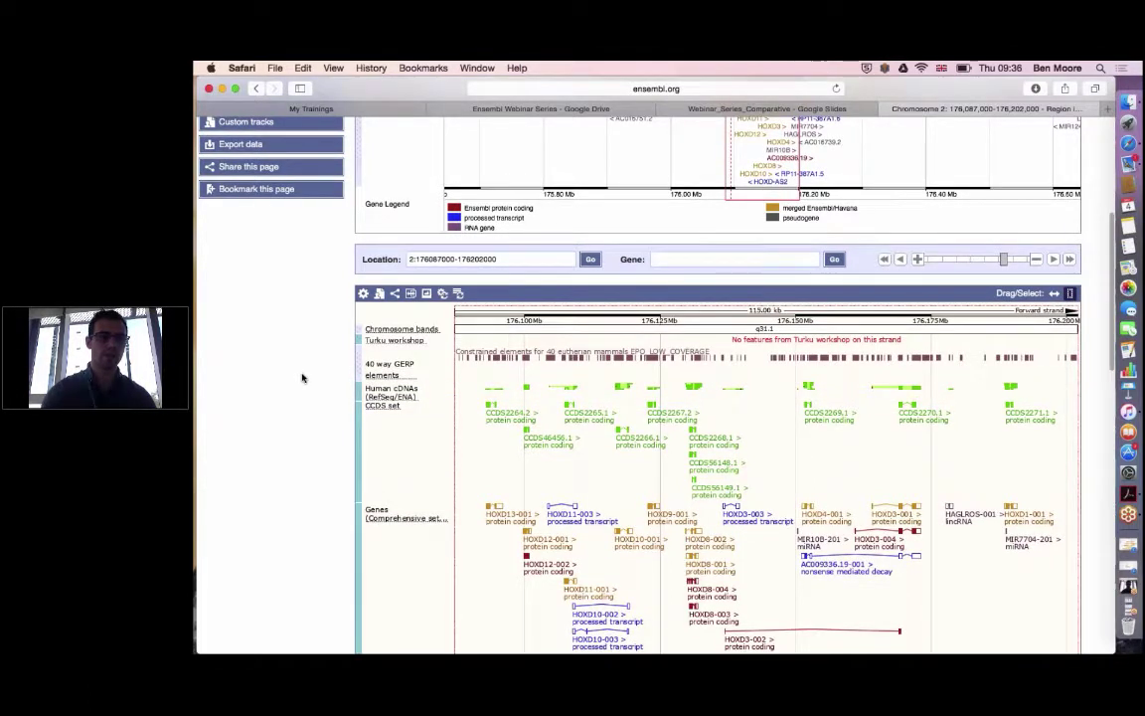
{"action": "scroll", "coordinate": [303, 378], "scroll_direction": "up", "scroll_amount": 3}
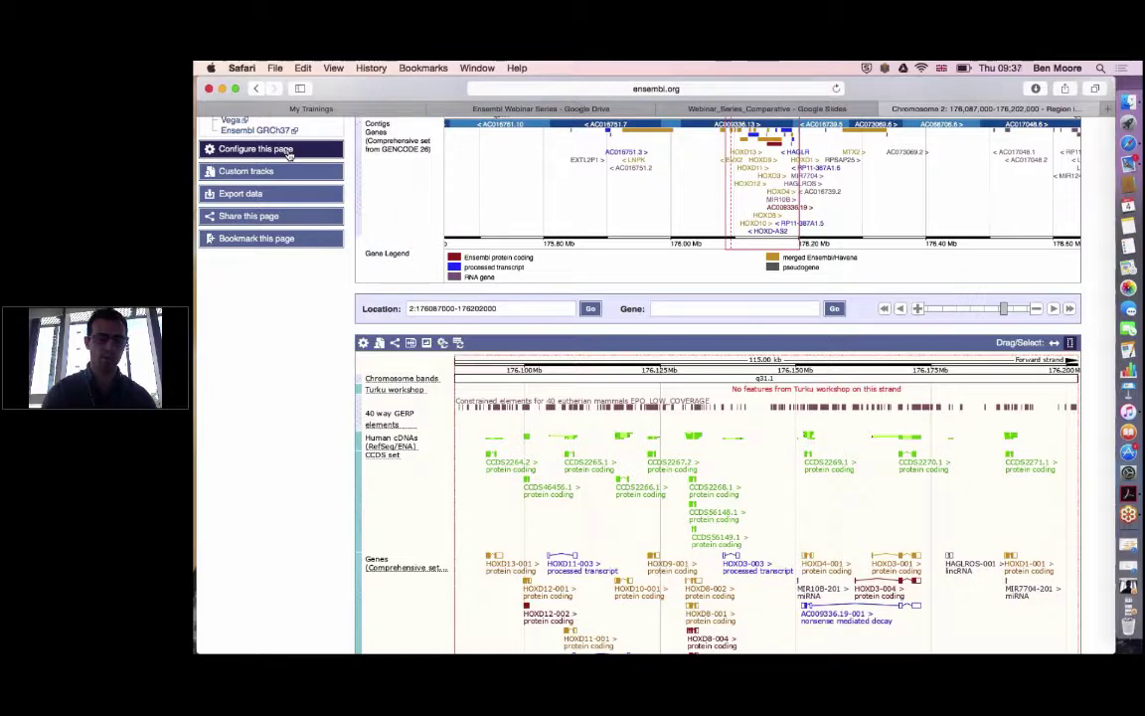
- Open the region image configuration and enable the Conservation score for 40 eutherian mammals EPO_LOW_COVERAGE track under Comparative genomics
{"action": "left_click", "coordinate": [288, 152]}
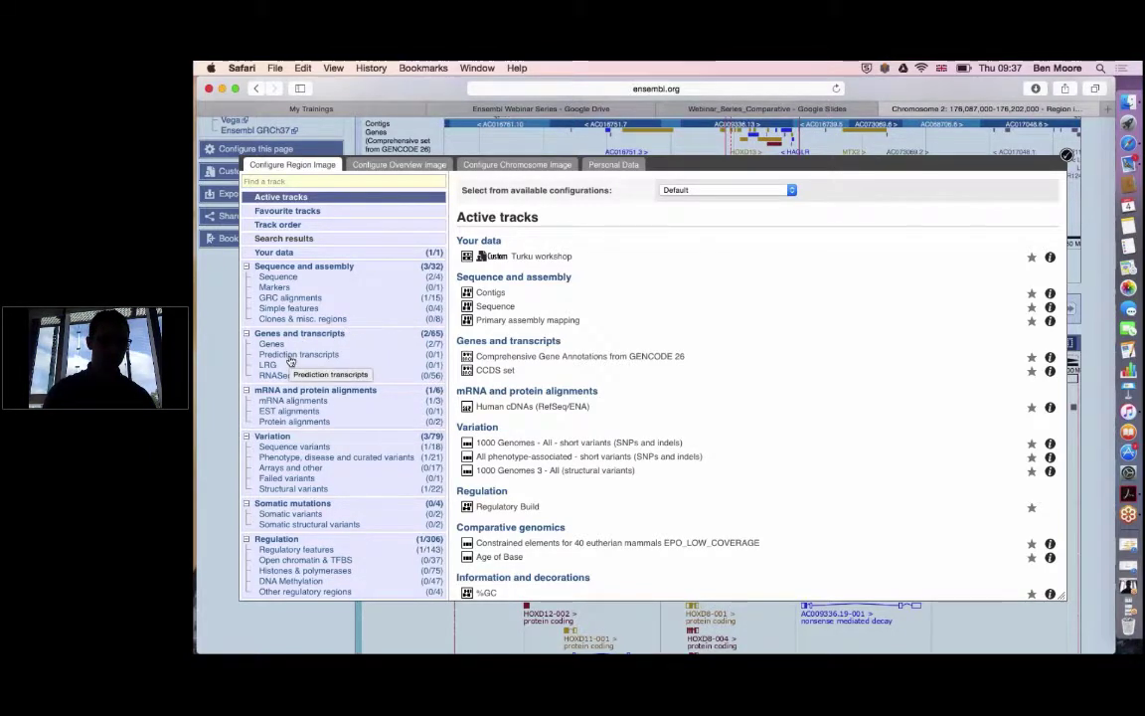
{"action": "scroll", "coordinate": [290, 360], "scroll_direction": "down", "scroll_amount": 1}
{"action": "scroll", "coordinate": [290, 360], "scroll_direction": "down", "scroll_amount": 5}
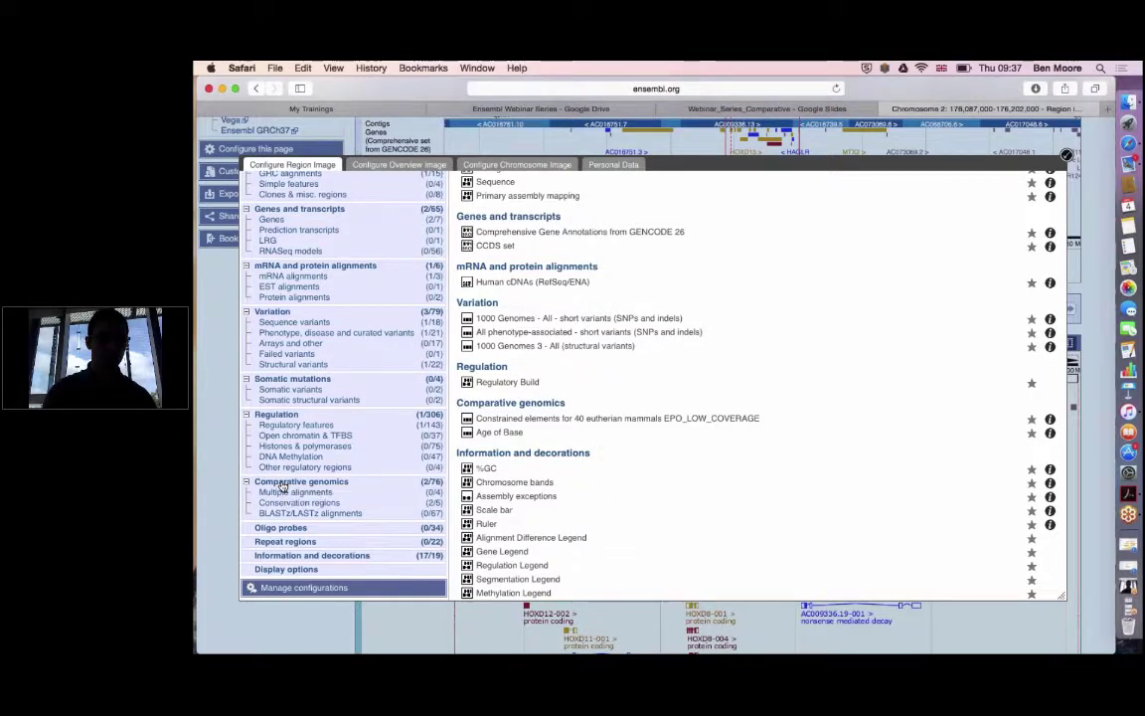
{"action": "left_click", "coordinate": [283, 484]}
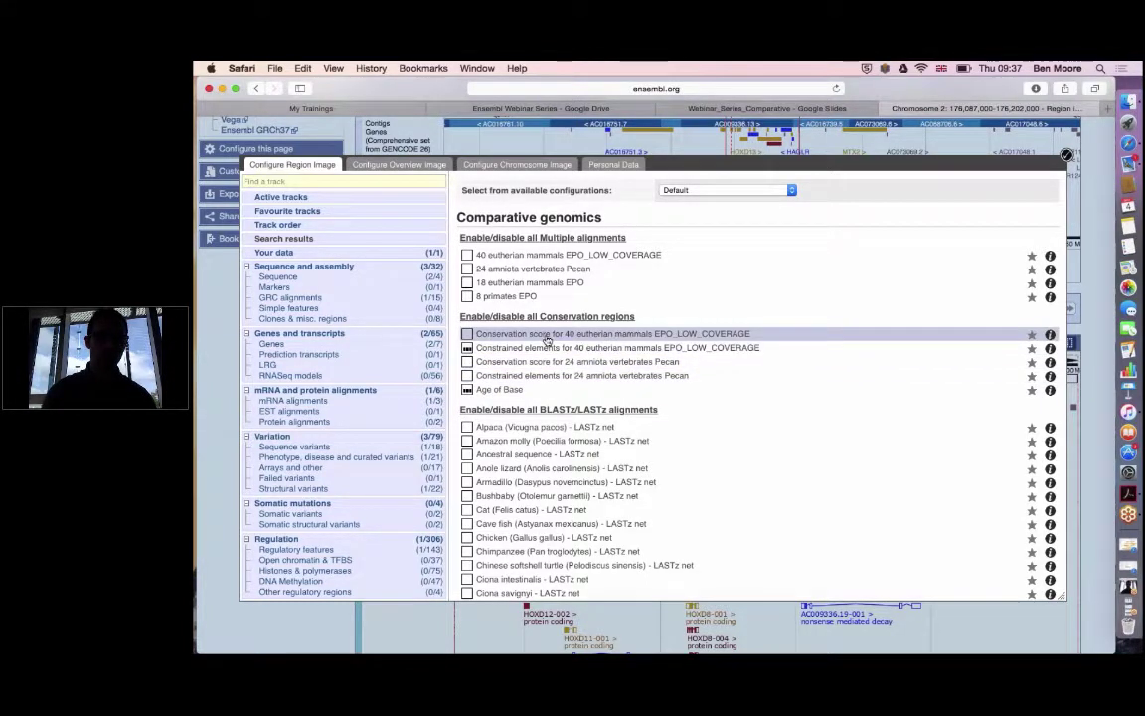
{"action": "left_click", "coordinate": [469, 334]}
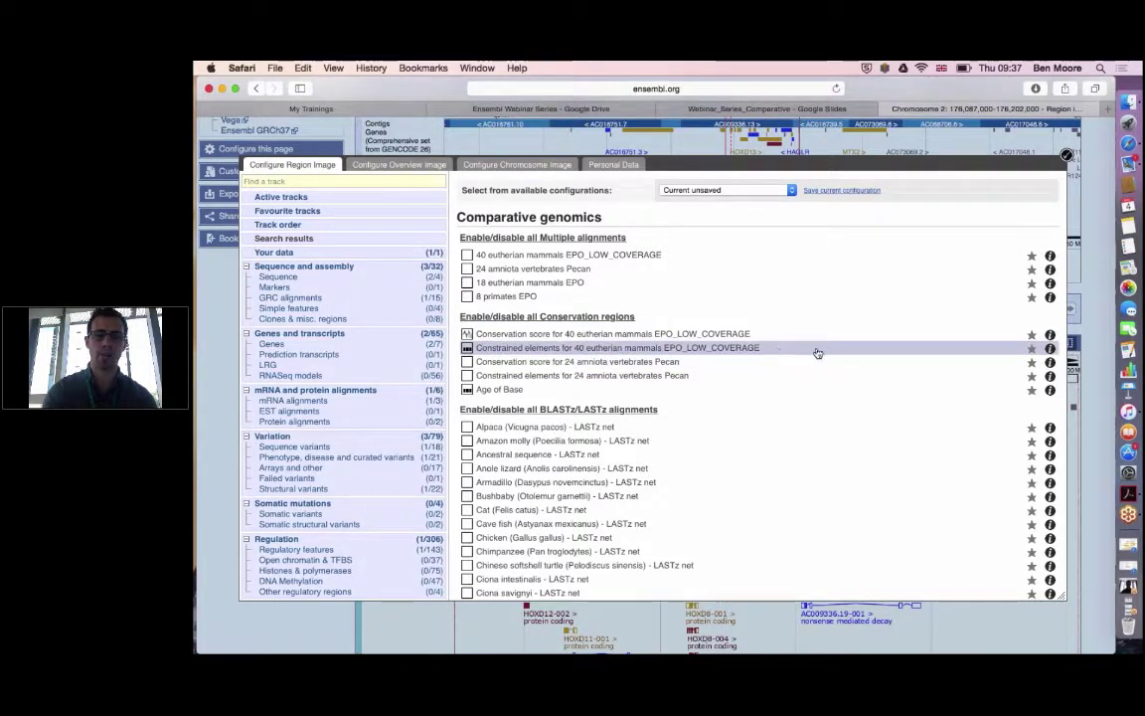
- Enable the Chimpanzee (Pan troglodytes) and Chicken (Gallus gallus) LASTz net alignment tracks in Normal style
{"action": "scroll", "coordinate": [817, 353], "scroll_direction": "down", "scroll_amount": 2}
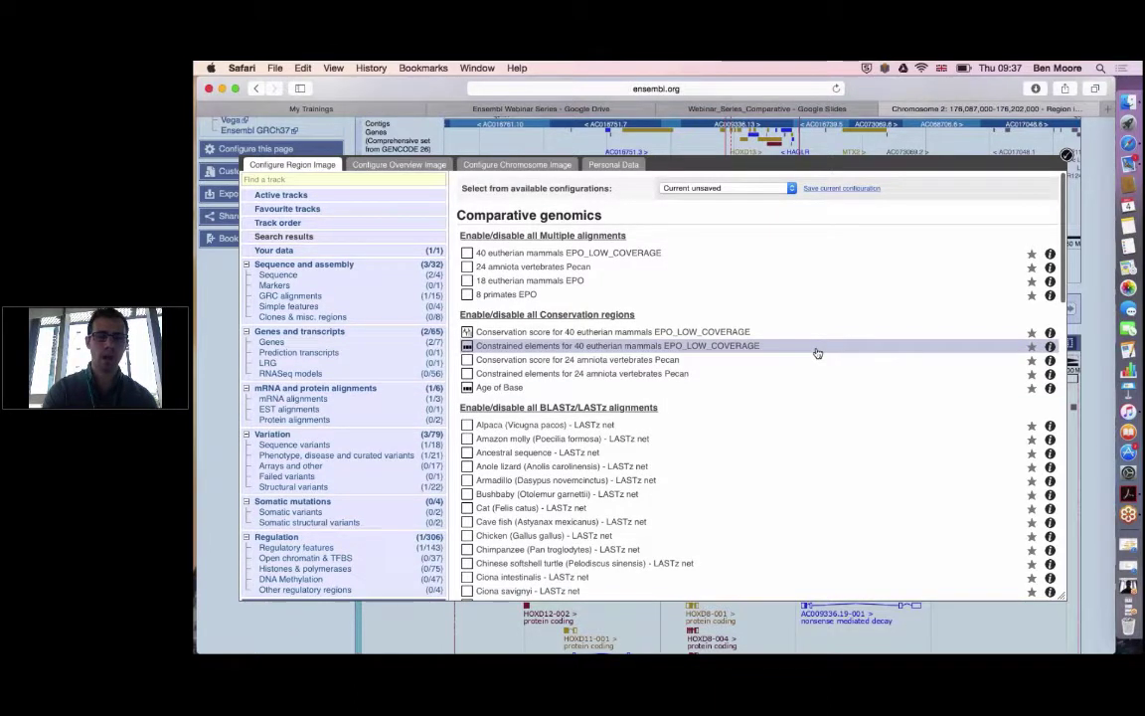
{"action": "scroll", "coordinate": [817, 353], "scroll_direction": "down", "scroll_amount": 5}
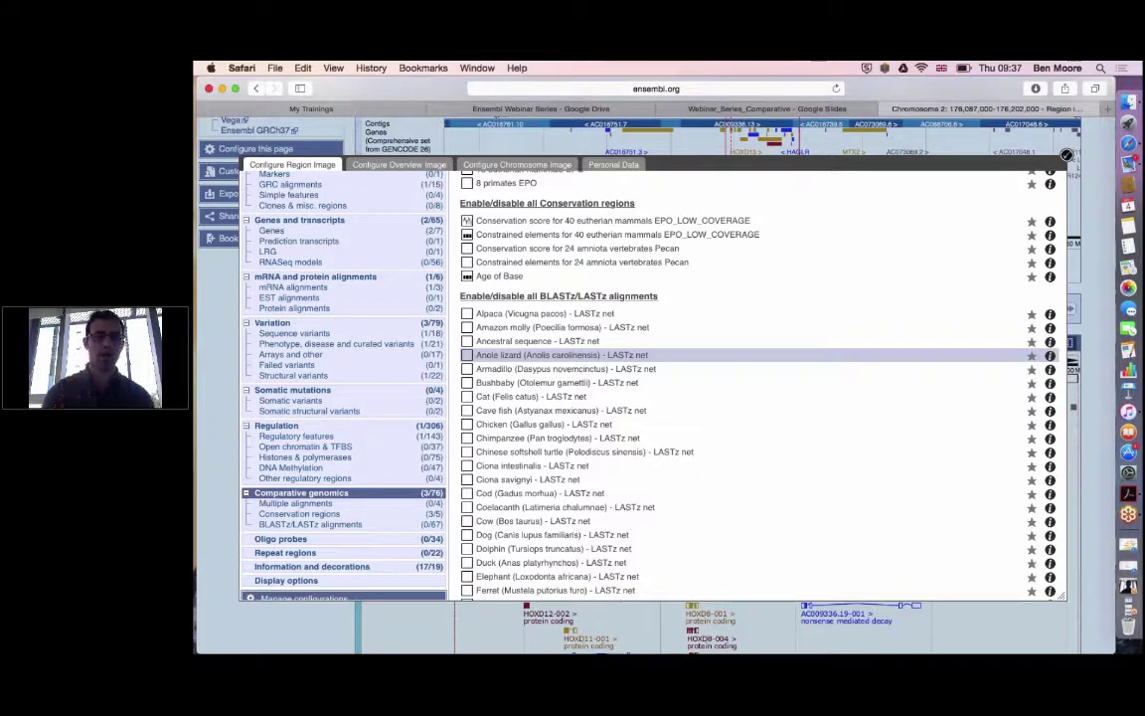
{"action": "scroll", "coordinate": [817, 353], "scroll_direction": "down", "scroll_amount": 2}
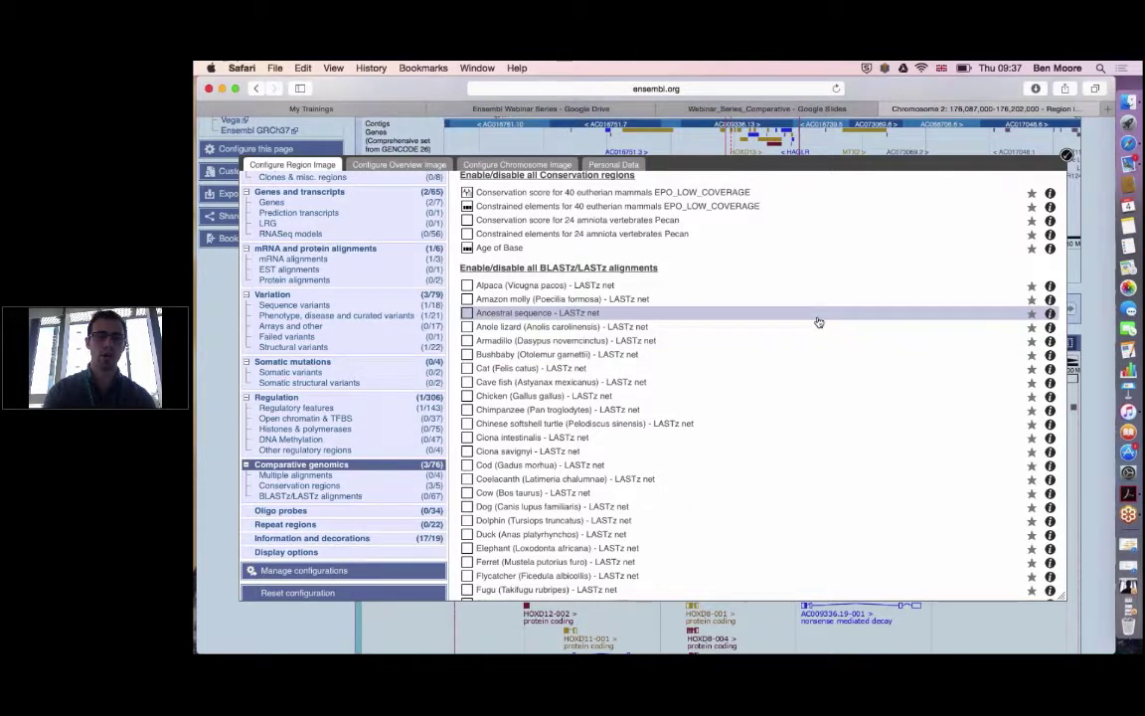
{"action": "scroll", "coordinate": [819, 322], "scroll_direction": "down", "scroll_amount": 2}
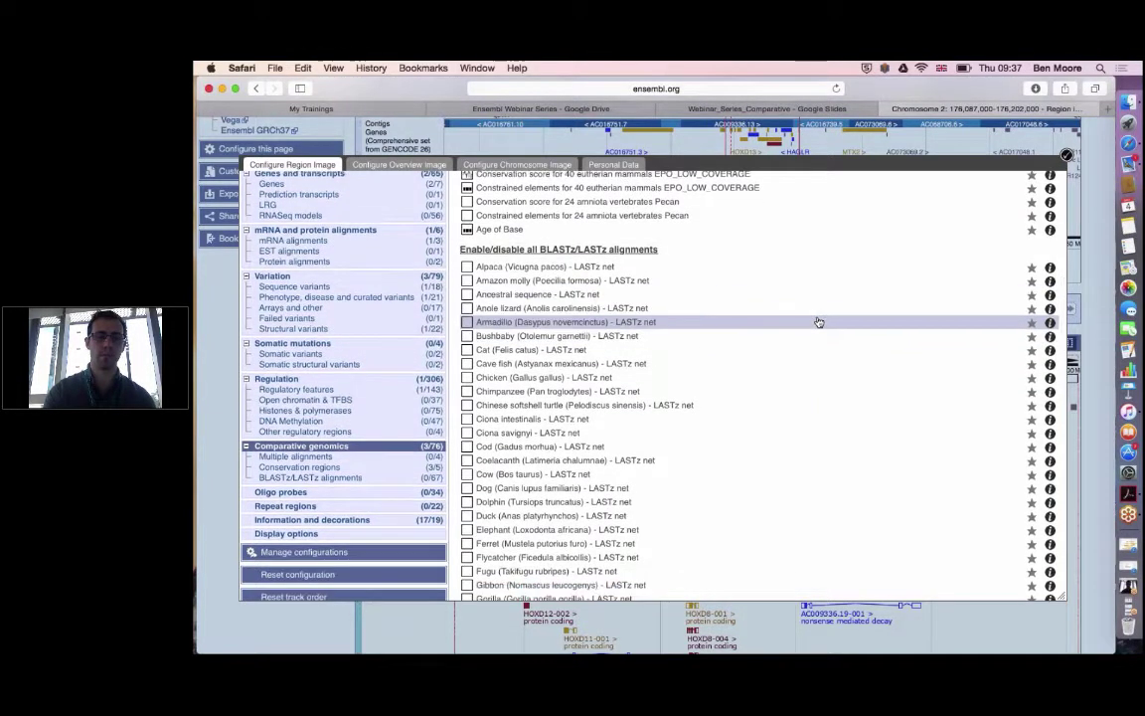
{"action": "scroll", "coordinate": [819, 322], "scroll_direction": "down", "scroll_amount": 2}
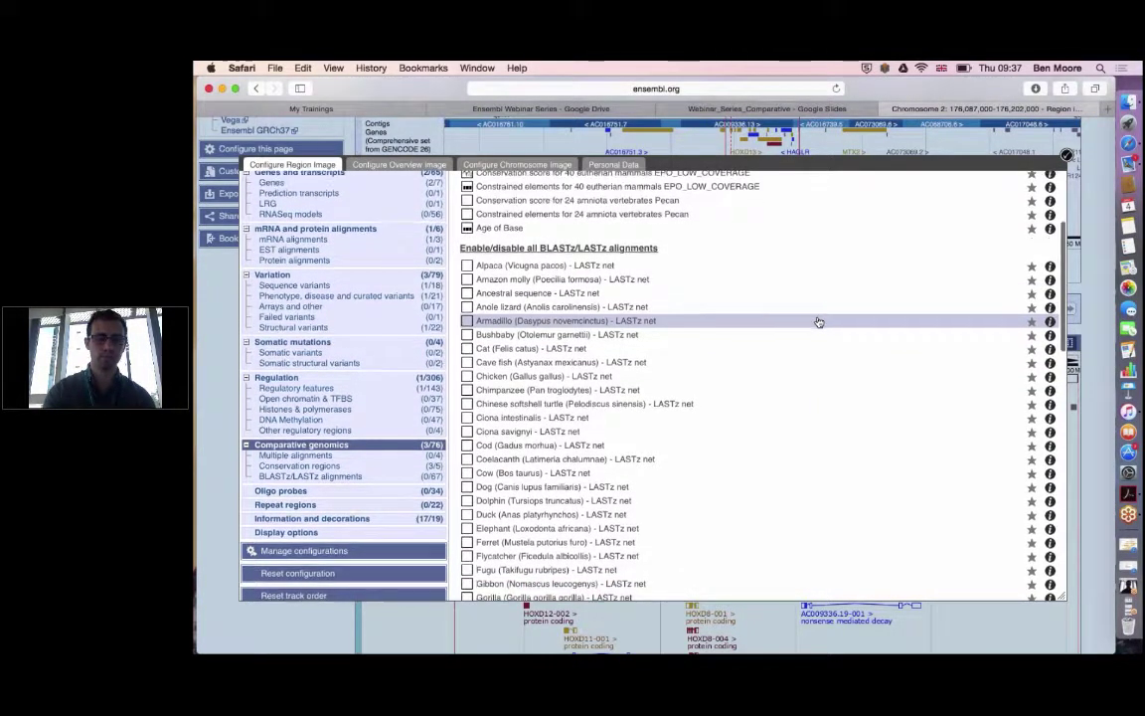
{"action": "scroll", "coordinate": [818, 323], "scroll_direction": "down", "scroll_amount": 5}
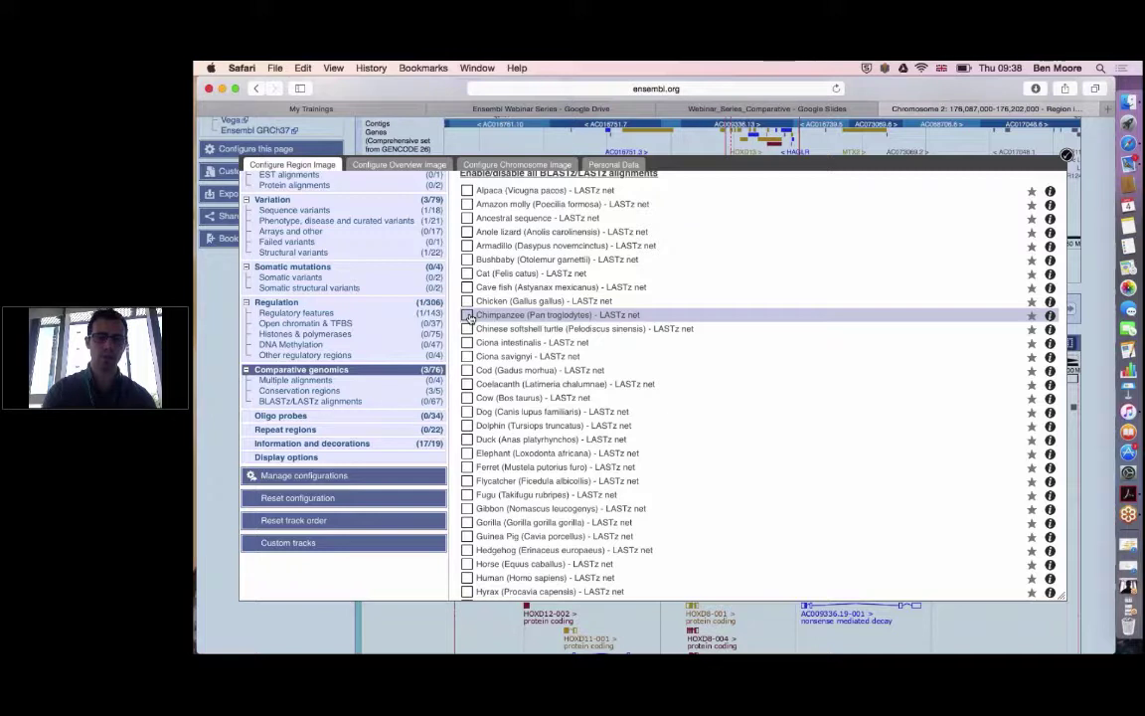
{"action": "left_click", "coordinate": [469, 316]}
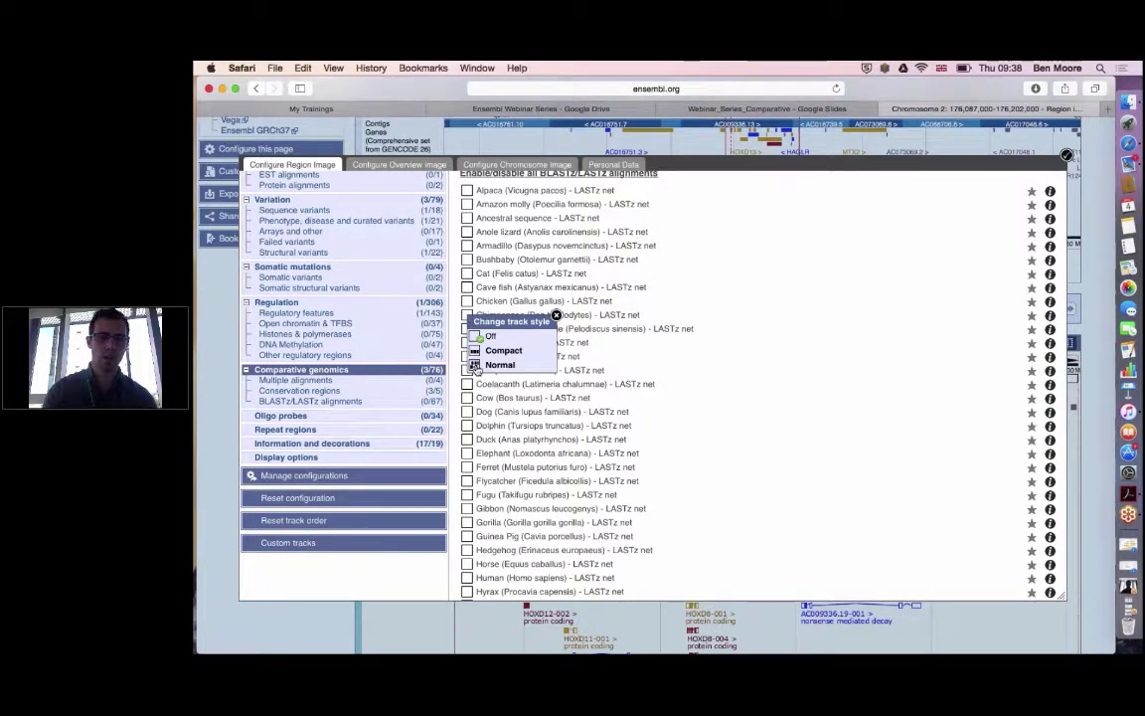
{"action": "left_click", "coordinate": [478, 366]}
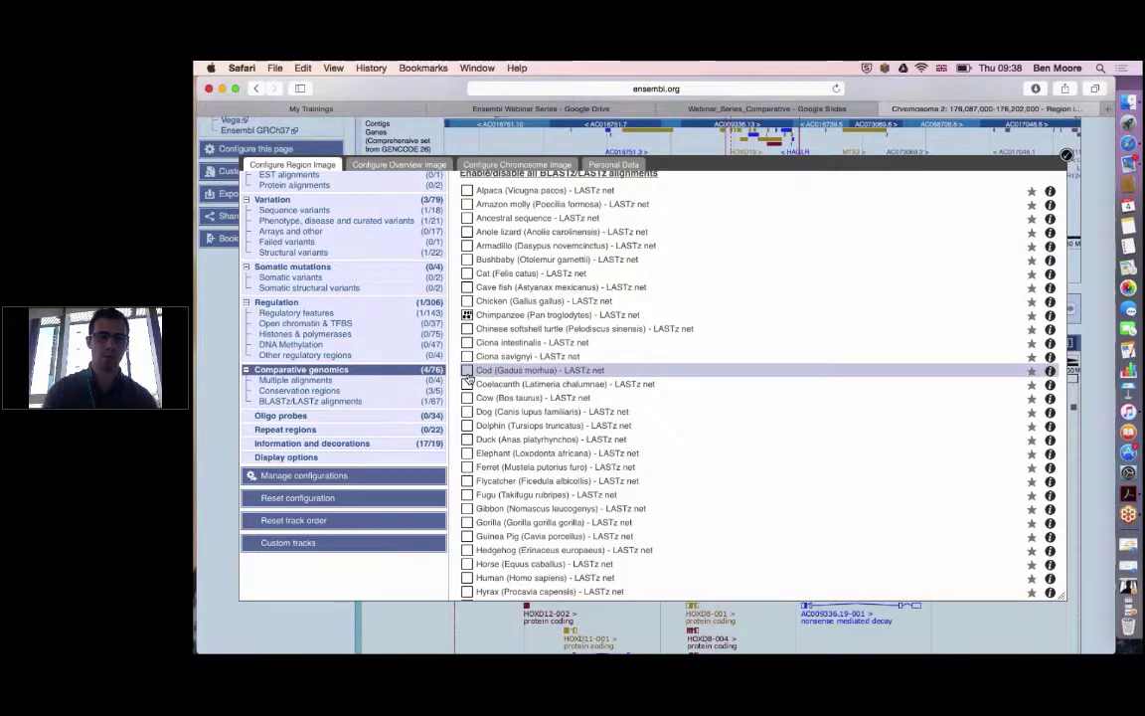
{"action": "left_click", "coordinate": [467, 301]}
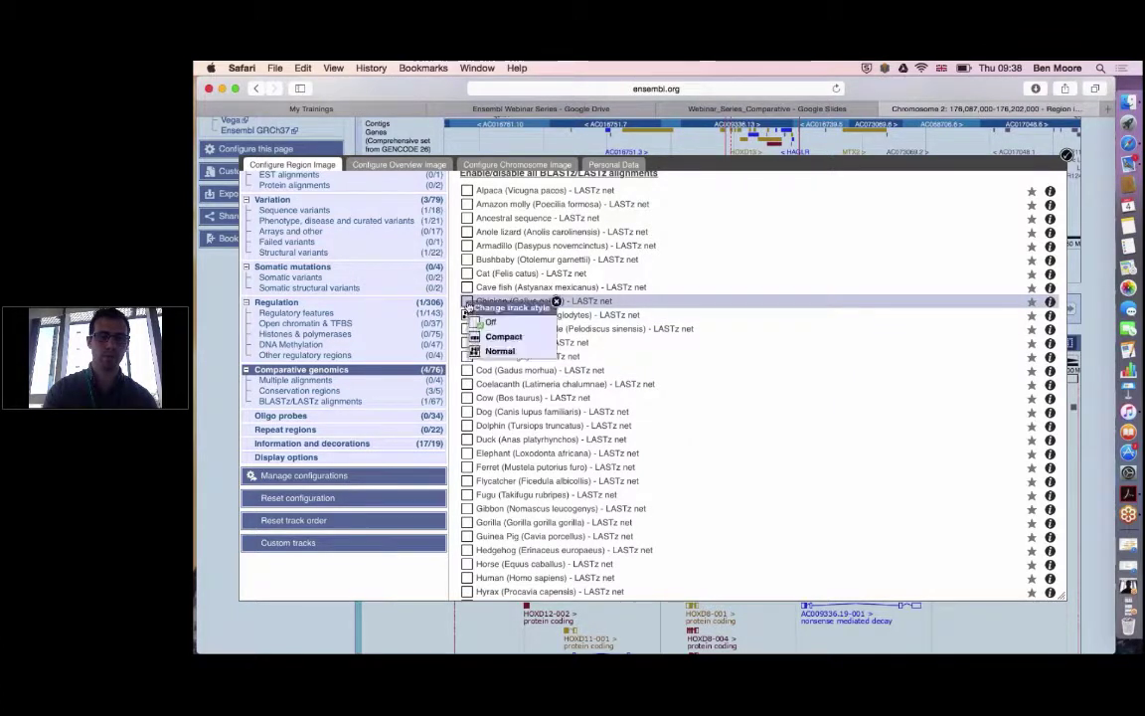
{"action": "left_click", "coordinate": [475, 352]}
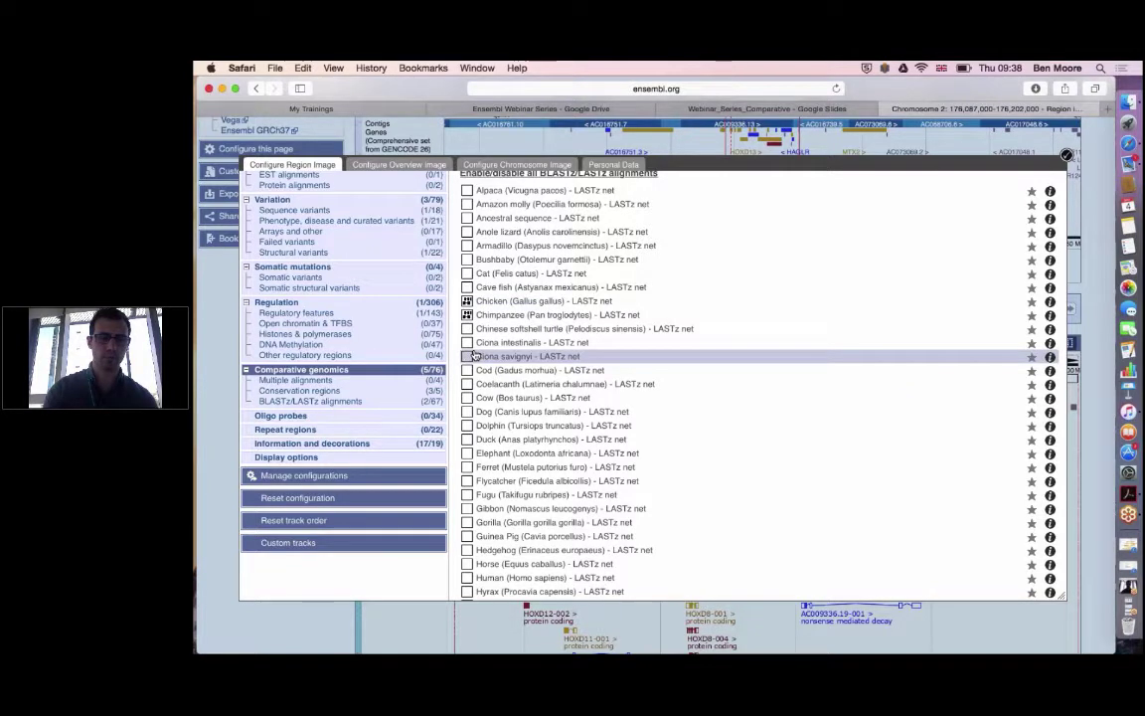
- Enable the Mouse (Mus musculus) LASTz net alignment track in Normal style and apply the track configuration
{"action": "scroll", "coordinate": [481, 397], "scroll_direction": "down", "scroll_amount": 1}
{"action": "scroll", "coordinate": [482, 397], "scroll_direction": "down", "scroll_amount": 5}
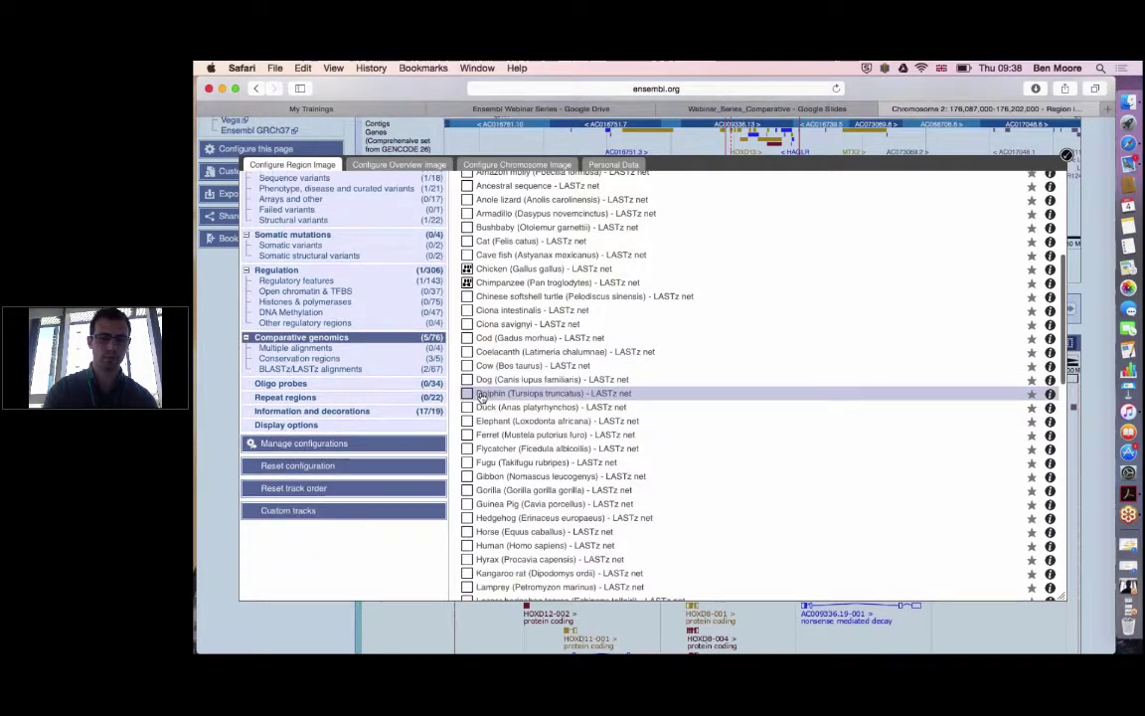
{"action": "scroll", "coordinate": [482, 396], "scroll_direction": "down", "scroll_amount": 1}
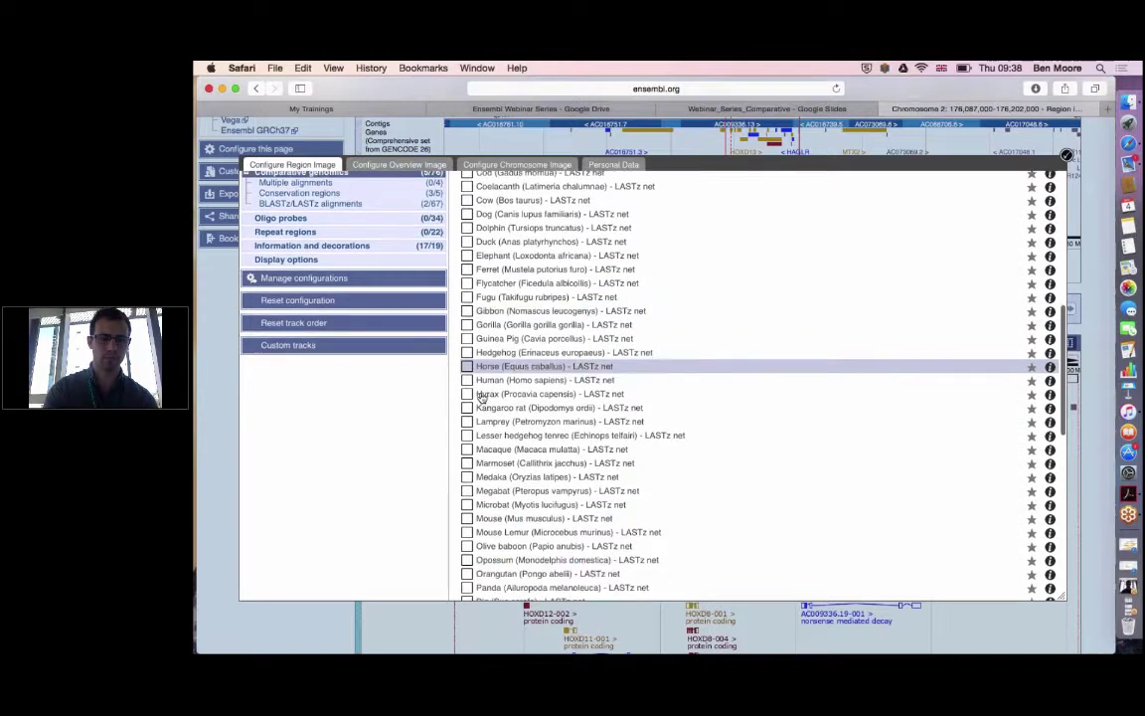
{"action": "left_click", "coordinate": [467, 518]}
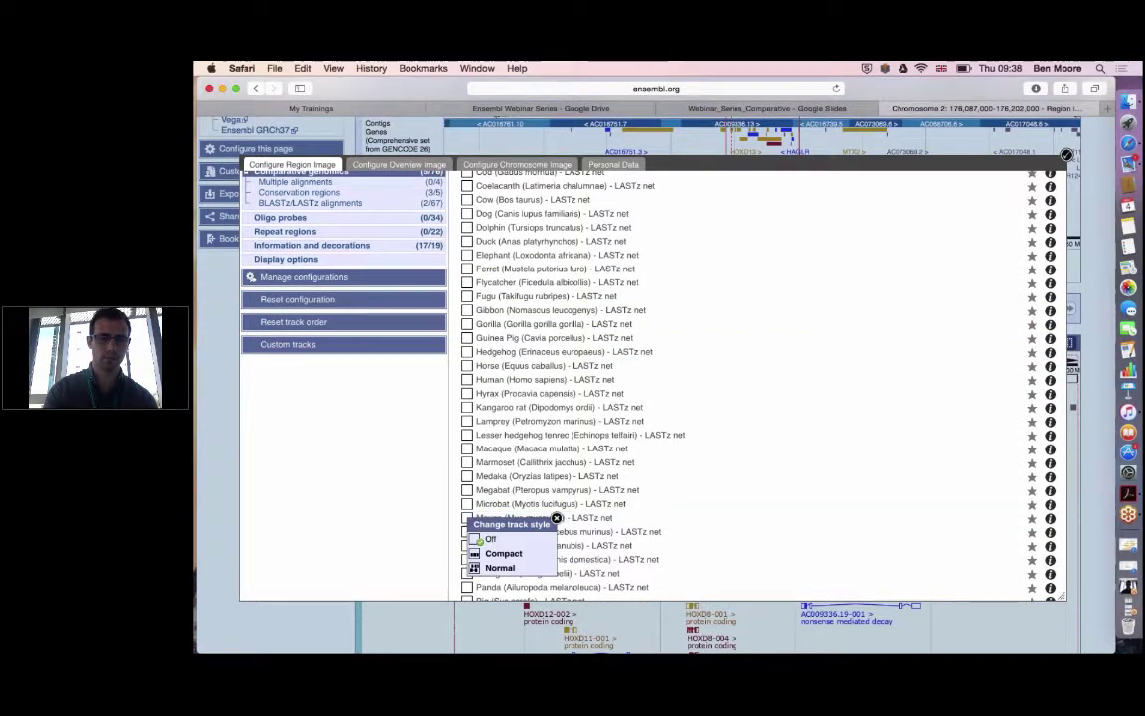
{"action": "left_click", "coordinate": [495, 567]}
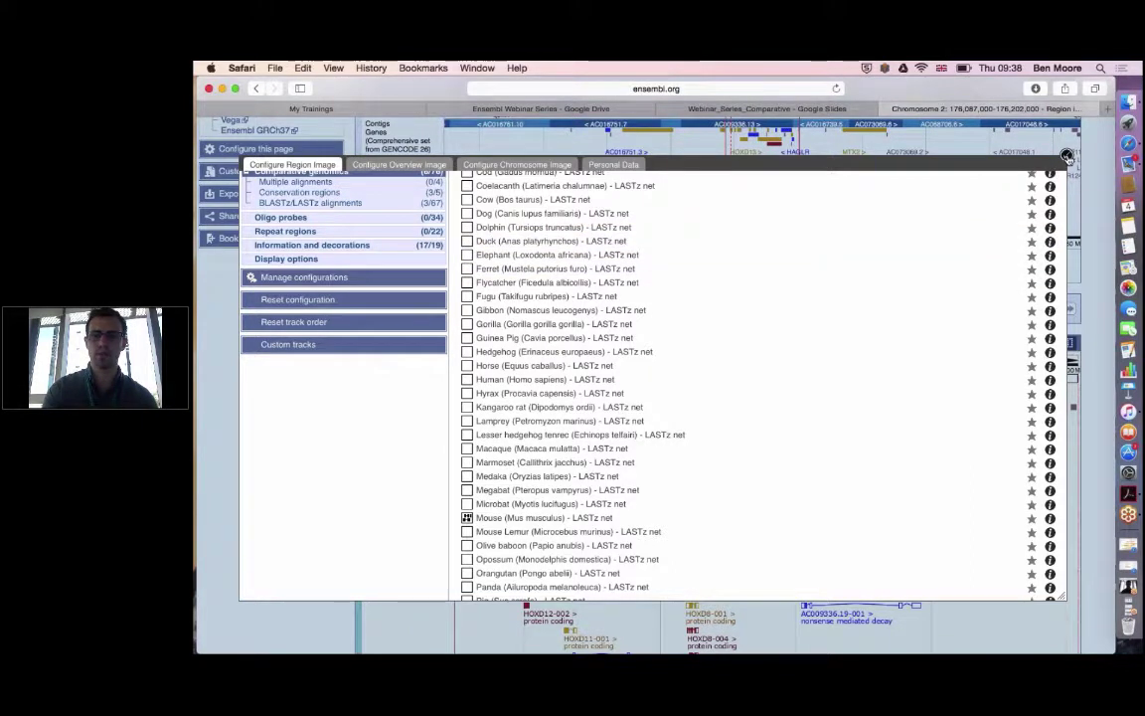
{"action": "left_click", "coordinate": [1065, 157]}
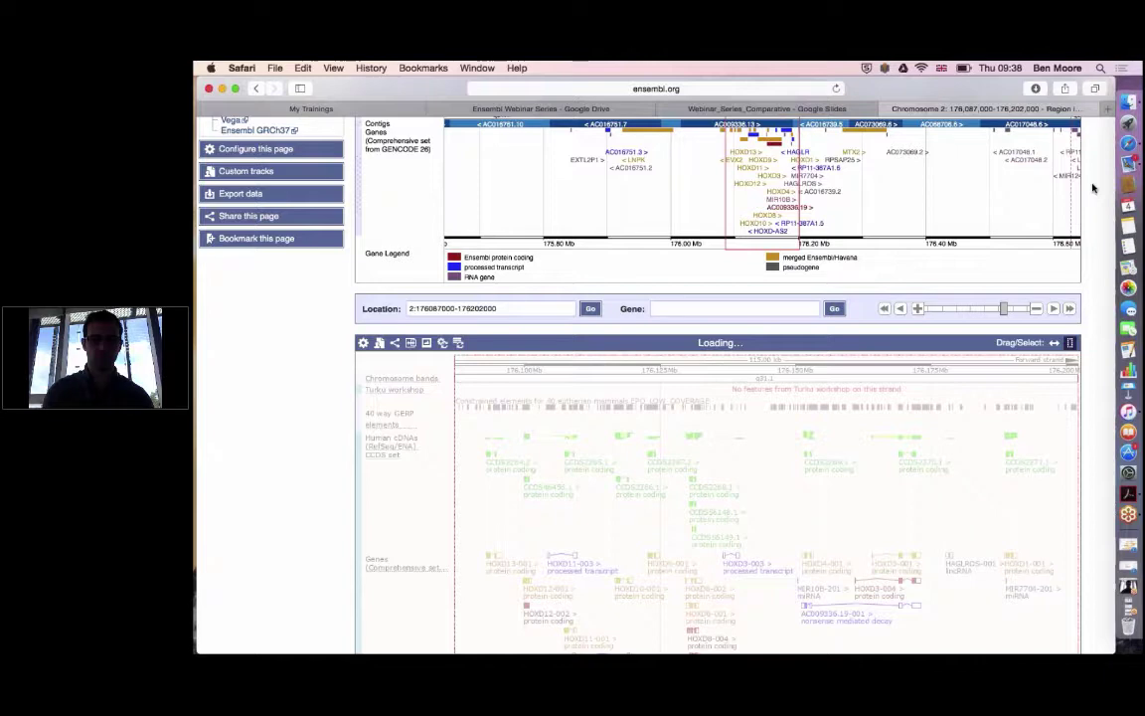
- Move the 40 way GERP elements track between the CCDS set and the forward-strand Genes track in the region image
{"action": "scroll", "coordinate": [1092, 187], "scroll_direction": "down", "scroll_amount": 2}
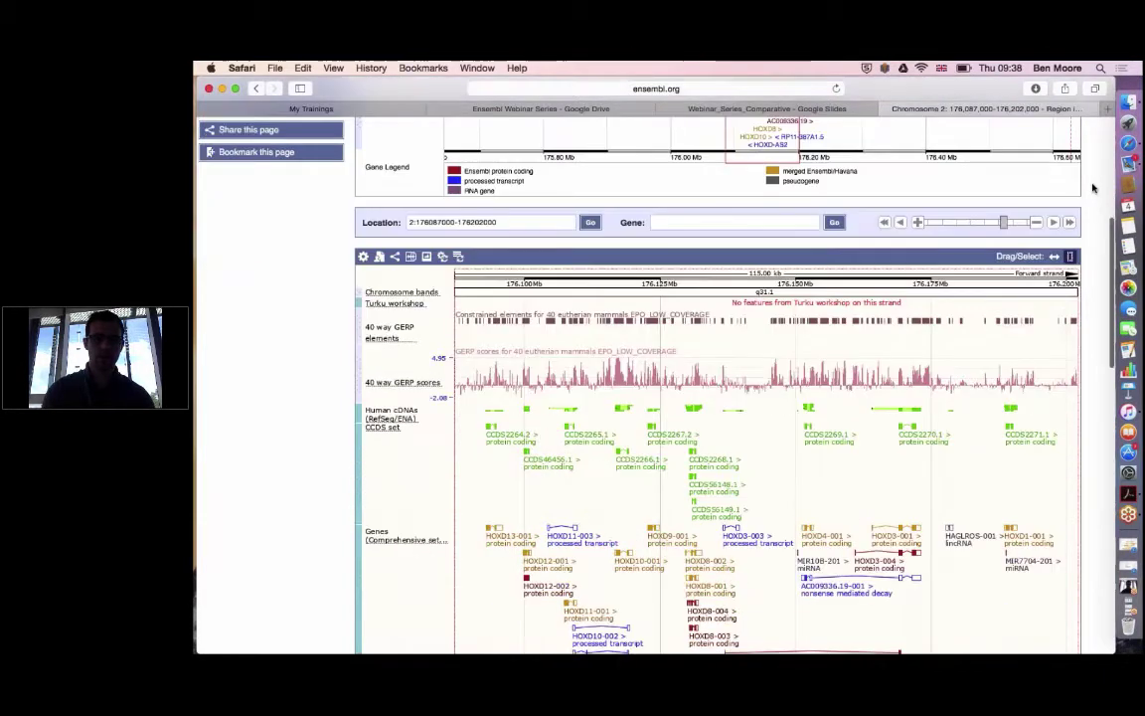
{"action": "scroll", "coordinate": [1093, 187], "scroll_direction": "down", "scroll_amount": 4}
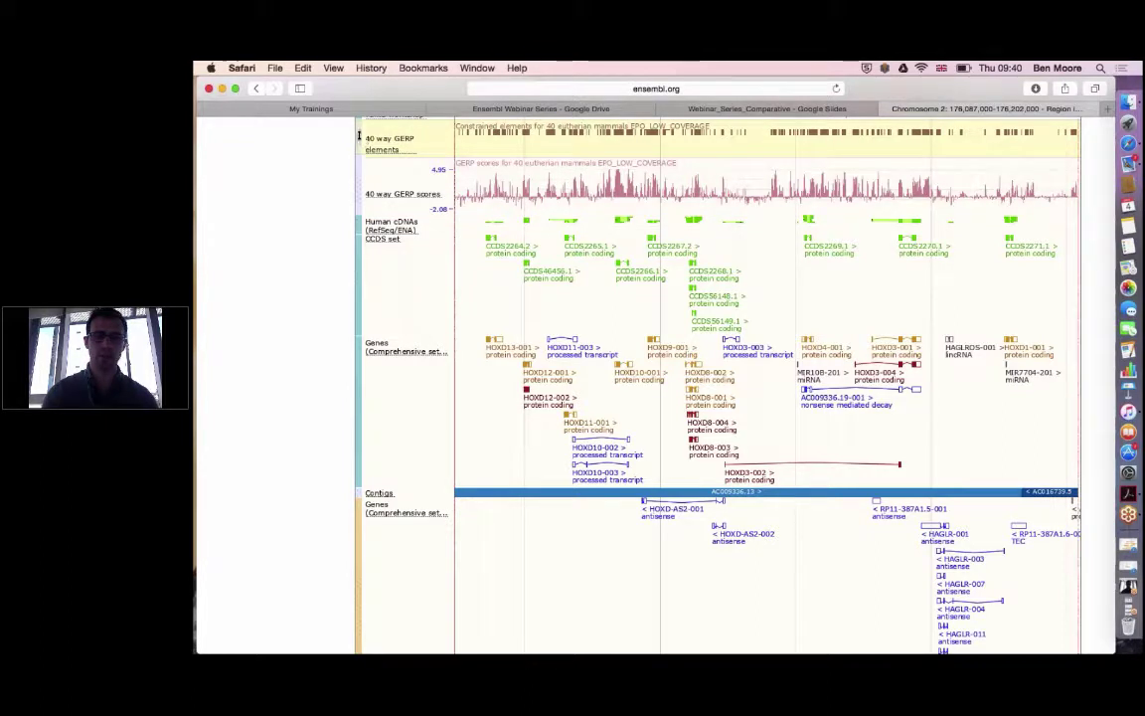
{"action": "left_click_drag", "start_coordinate": [366, 139], "coordinate": [366, 308]}
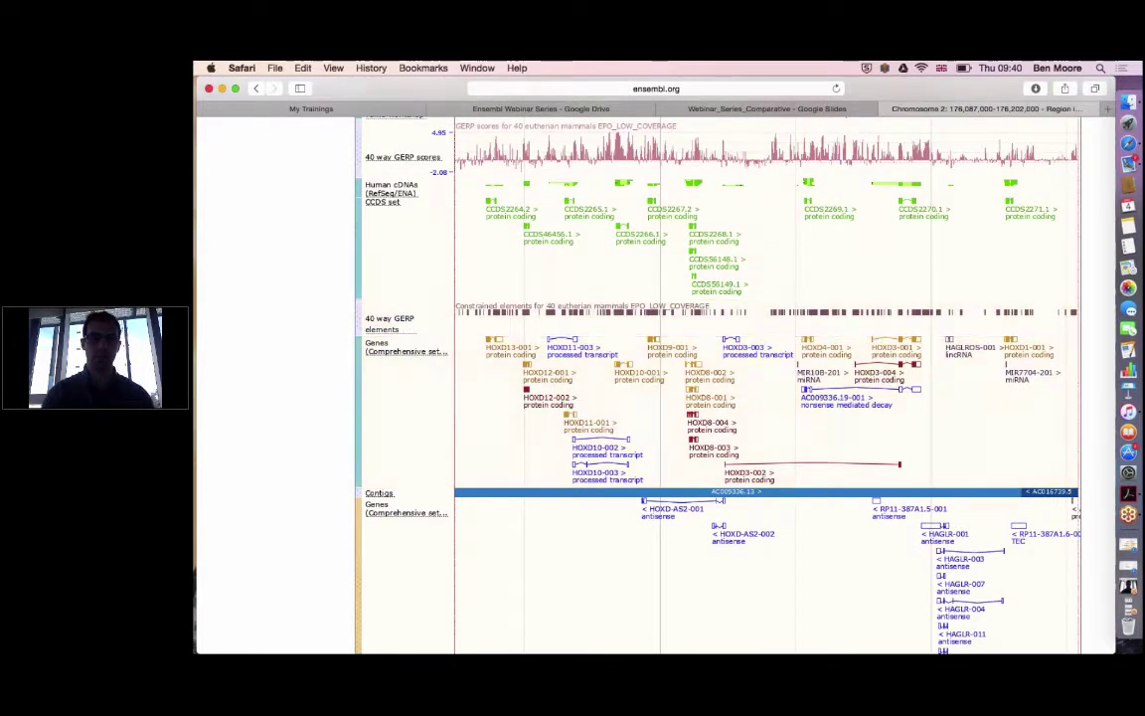
- Examine the GERP elements against the genes, and the chicken, chimpanzee and mouse alignment tracks below the Regulatory Build
{"action": "scroll", "coordinate": [303, 454], "scroll_direction": "down", "scroll_amount": 5}
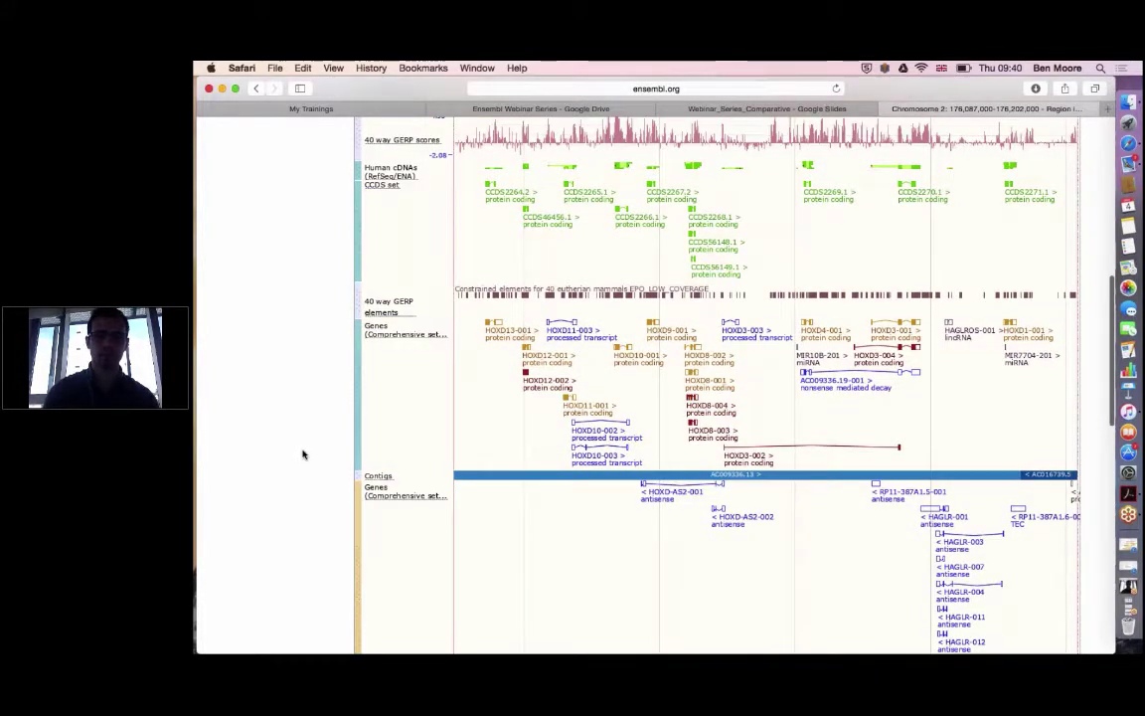
{"action": "scroll", "coordinate": [303, 454], "scroll_direction": "down", "scroll_amount": 8}
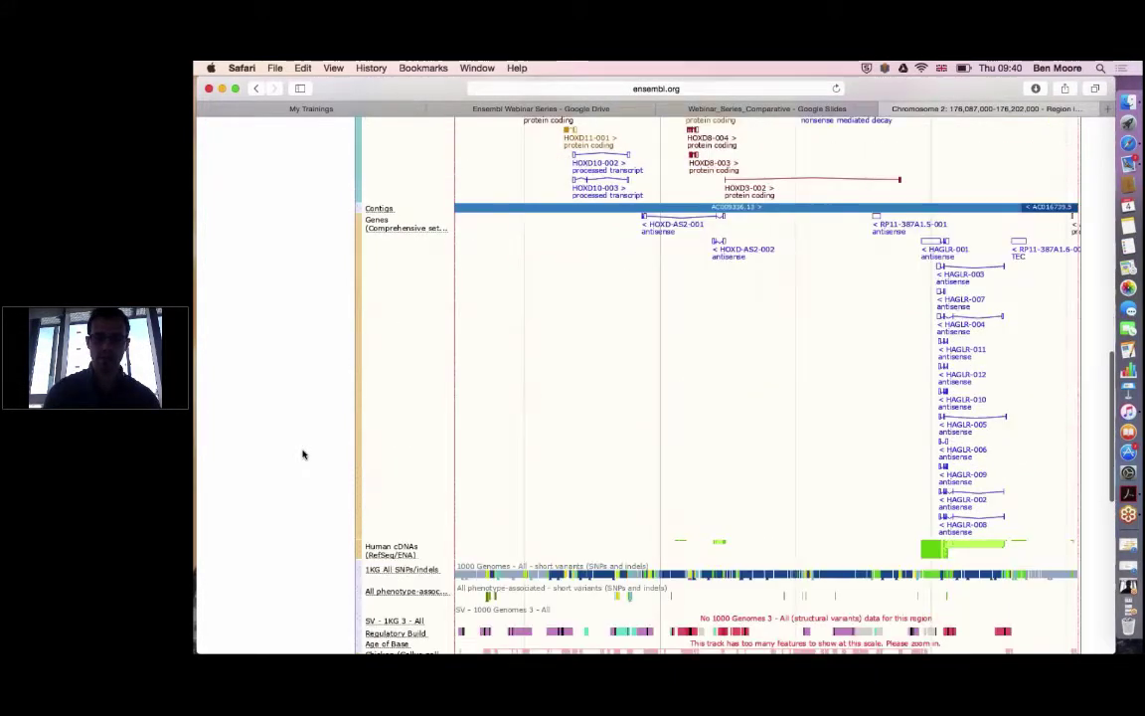
{"action": "scroll", "coordinate": [303, 454], "scroll_direction": "down", "scroll_amount": 1}
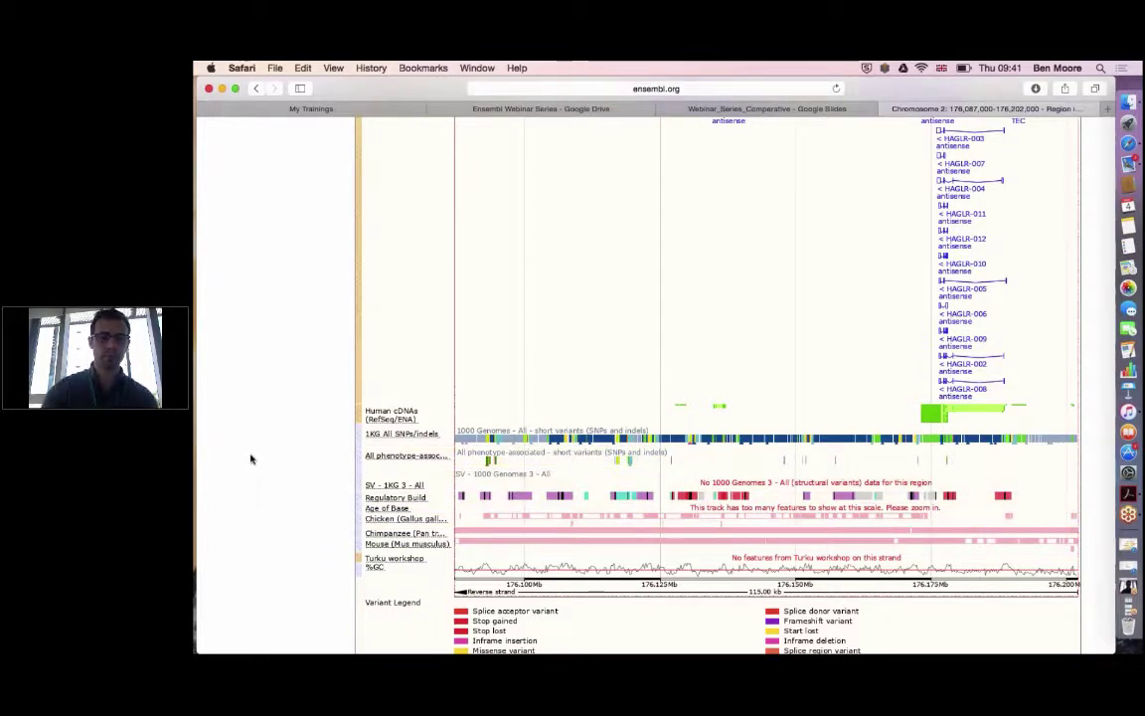
{"action": "scroll", "coordinate": [251, 455], "scroll_direction": "up", "scroll_amount": 4}
{"action": "scroll", "coordinate": [252, 451], "scroll_direction": "up", "scroll_amount": 12}
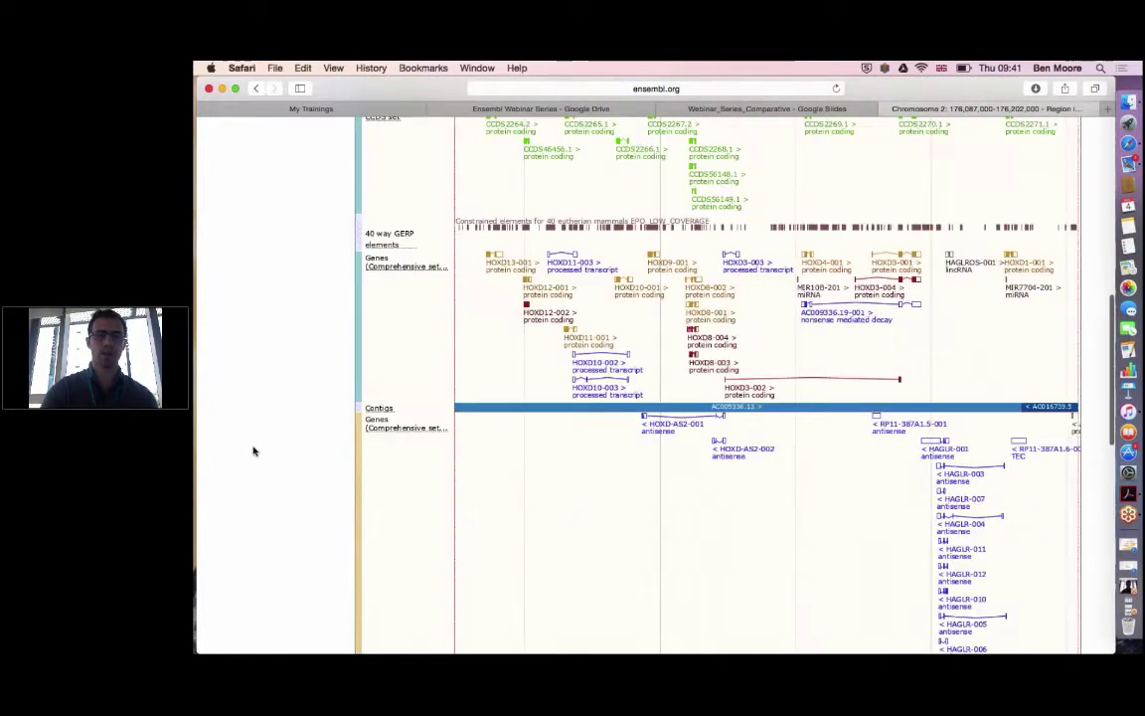
{"action": "scroll", "coordinate": [253, 451], "scroll_direction": "up", "scroll_amount": 8}
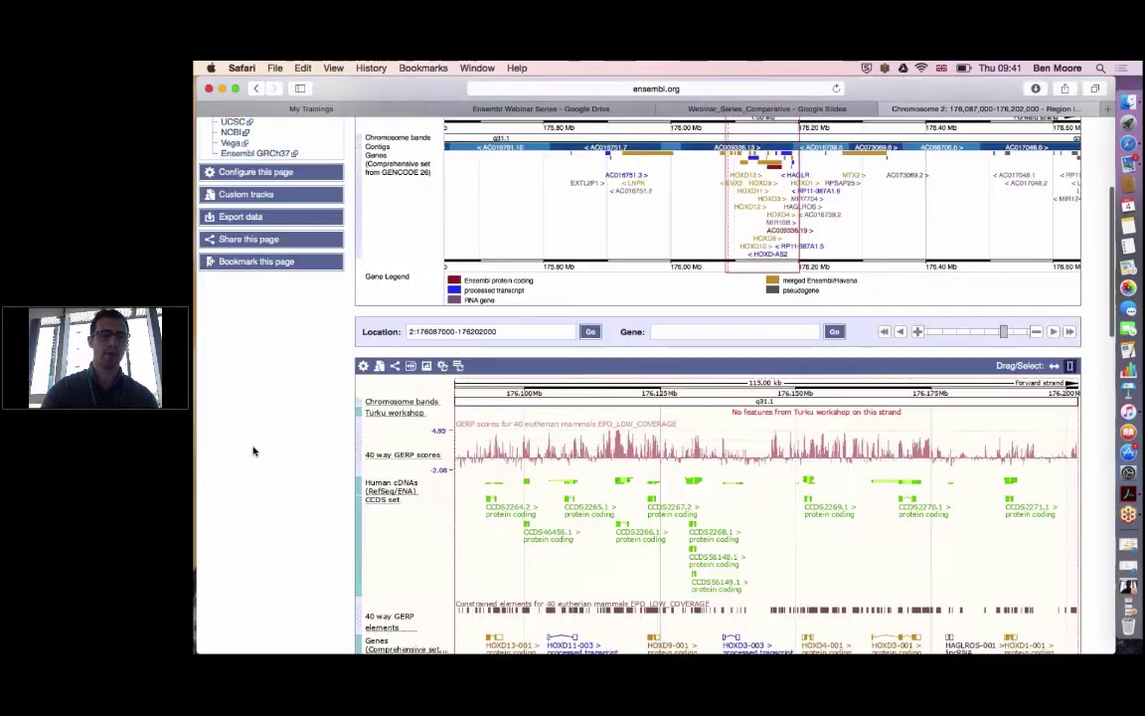
{"action": "scroll", "coordinate": [253, 451], "scroll_direction": "up", "scroll_amount": 2}
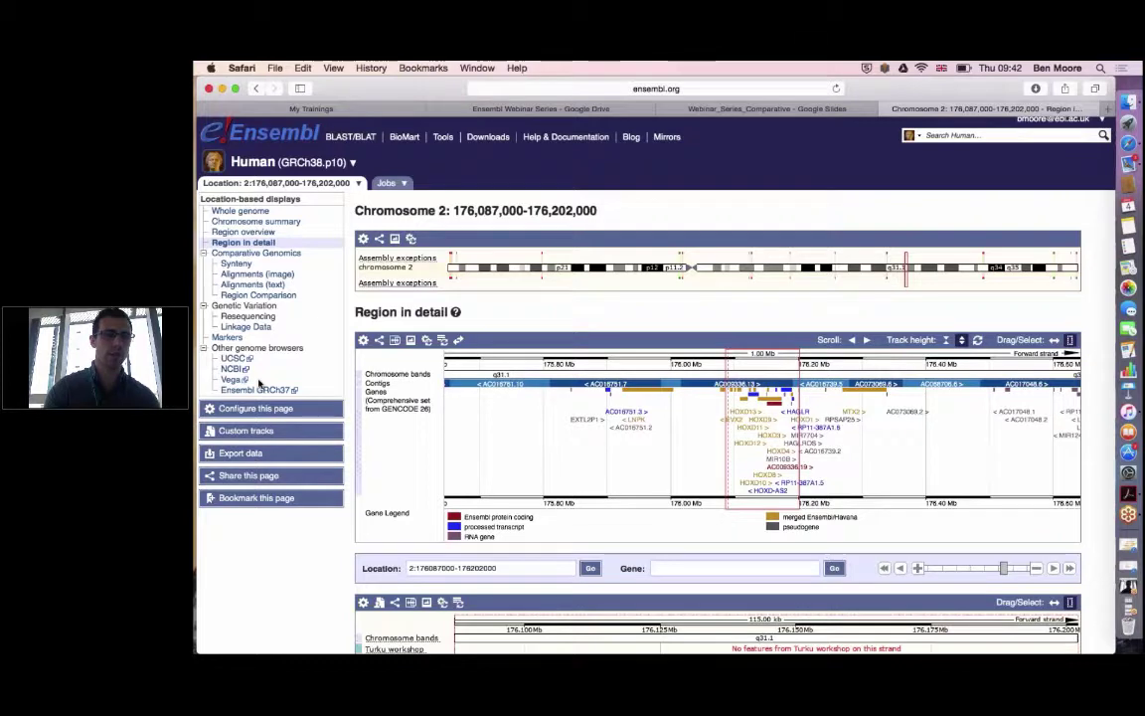
- Open the text alignments for the region and display the pairwise alignment with Mouse reference (CL57BL6)
{"action": "left_click", "coordinate": [239, 284]}
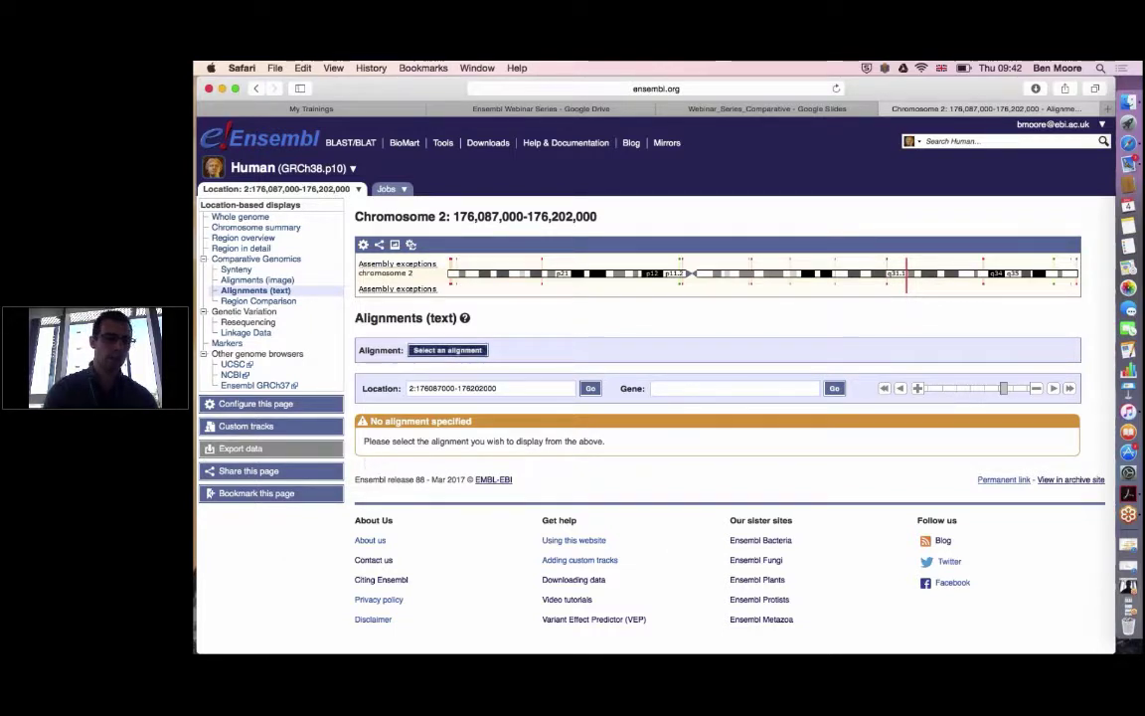
{"action": "left_click", "coordinate": [449, 350]}
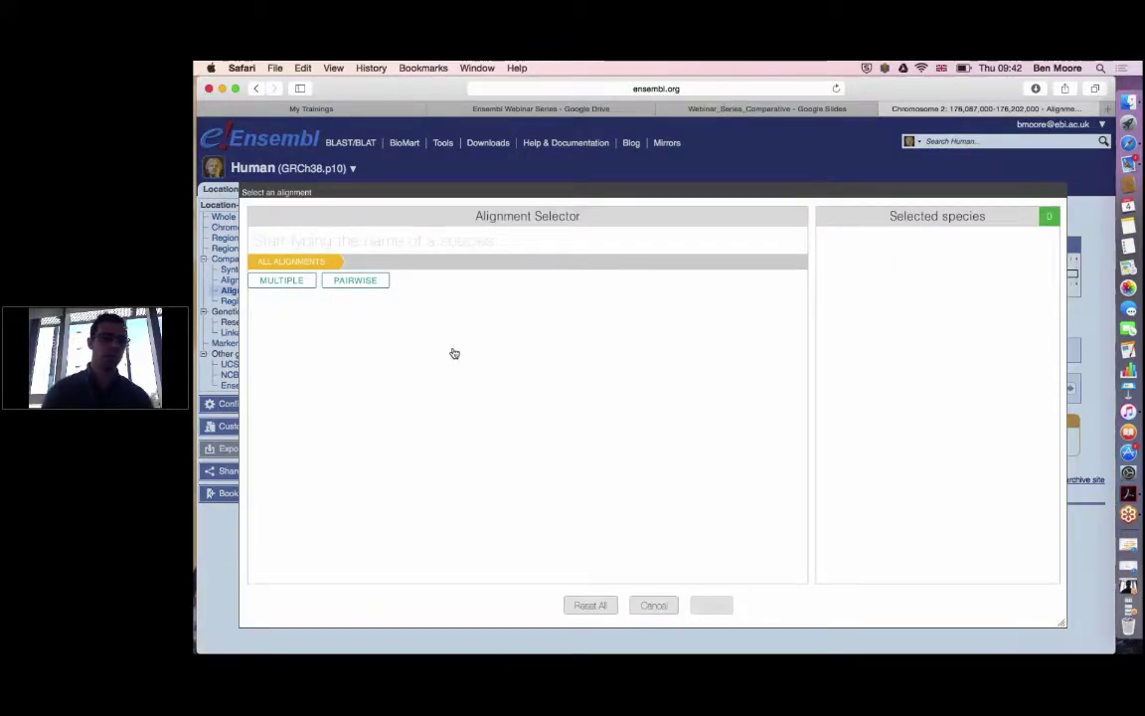
{"action": "left_click", "coordinate": [358, 285]}
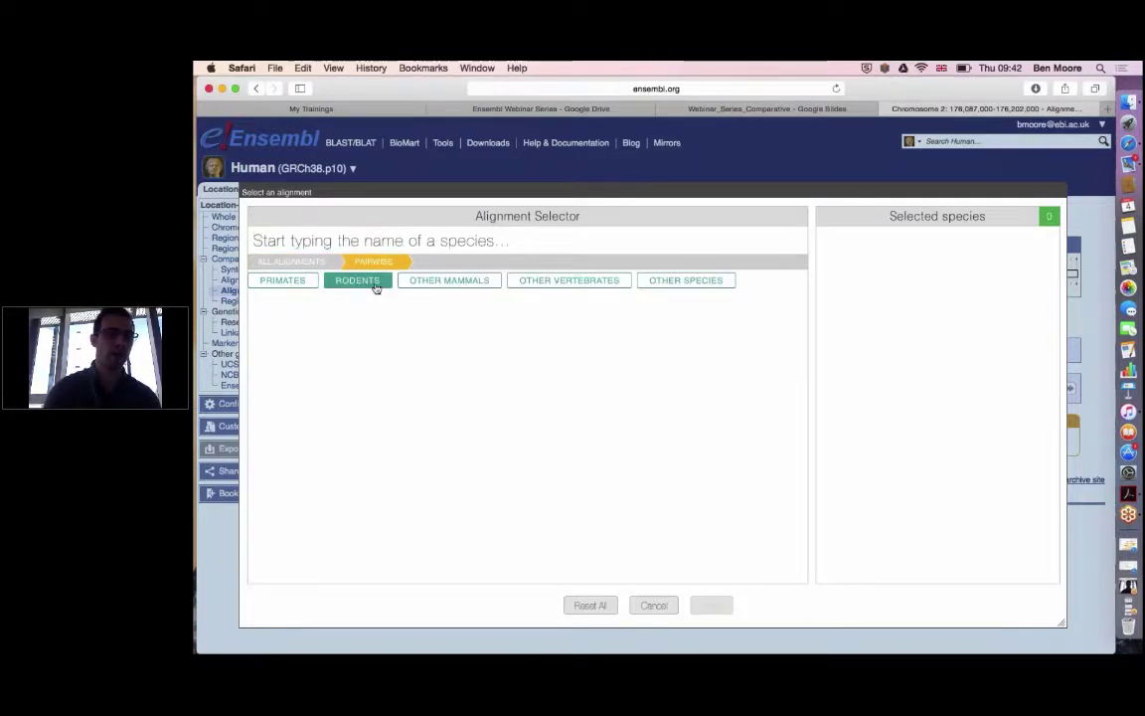
{"action": "left_click", "coordinate": [354, 286]}
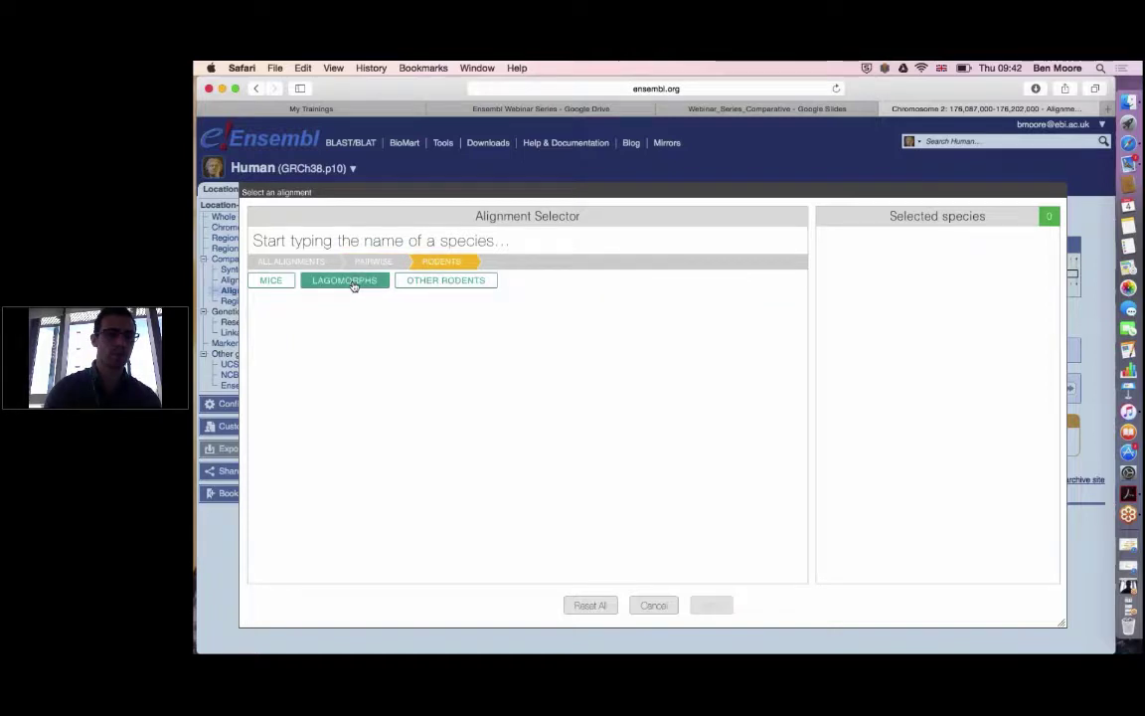
{"action": "left_click", "coordinate": [274, 282]}
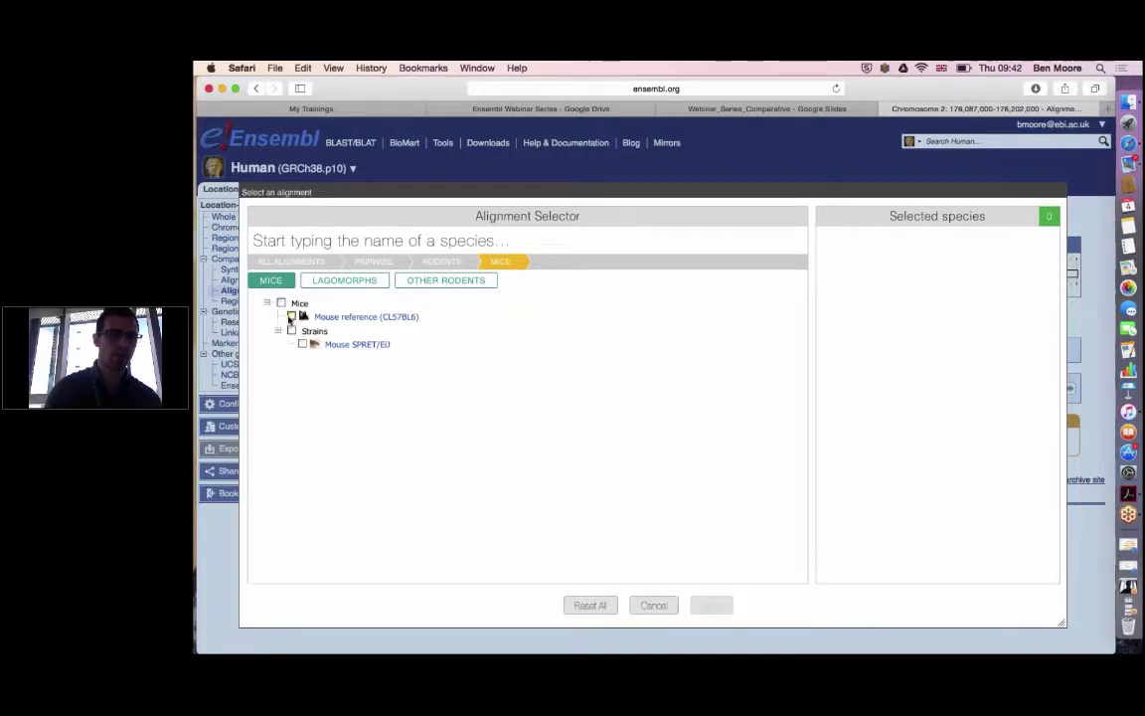
{"action": "left_click", "coordinate": [290, 317]}
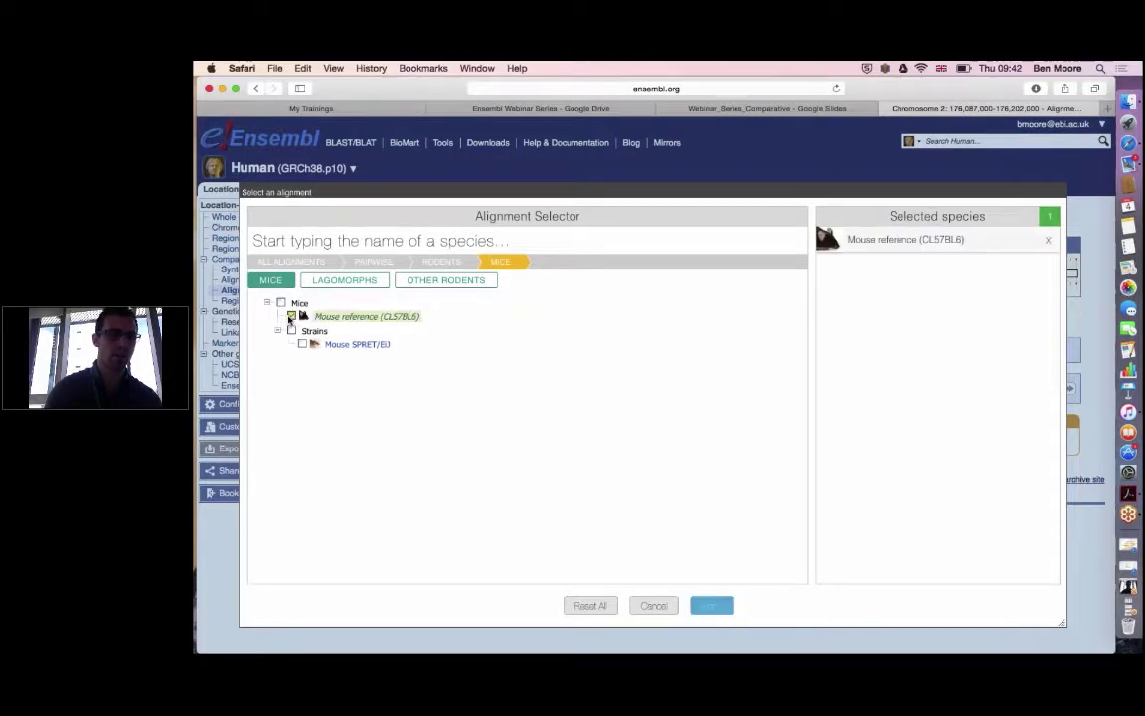
{"action": "left_click", "coordinate": [714, 605]}
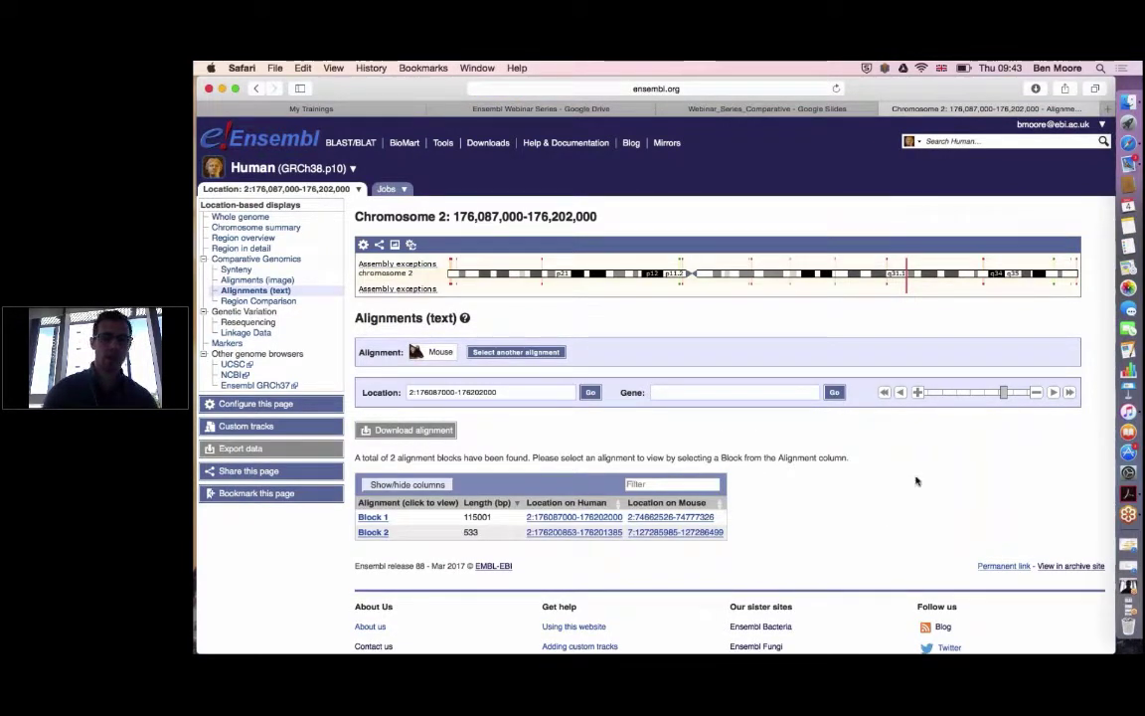
- Open the Block 1 alignment between human and mouse and display its full sequence alignment
{"action": "scroll", "coordinate": [916, 479], "scroll_direction": "down", "scroll_amount": 1}
{"action": "scroll", "coordinate": [916, 480], "scroll_direction": "down", "scroll_amount": 2}
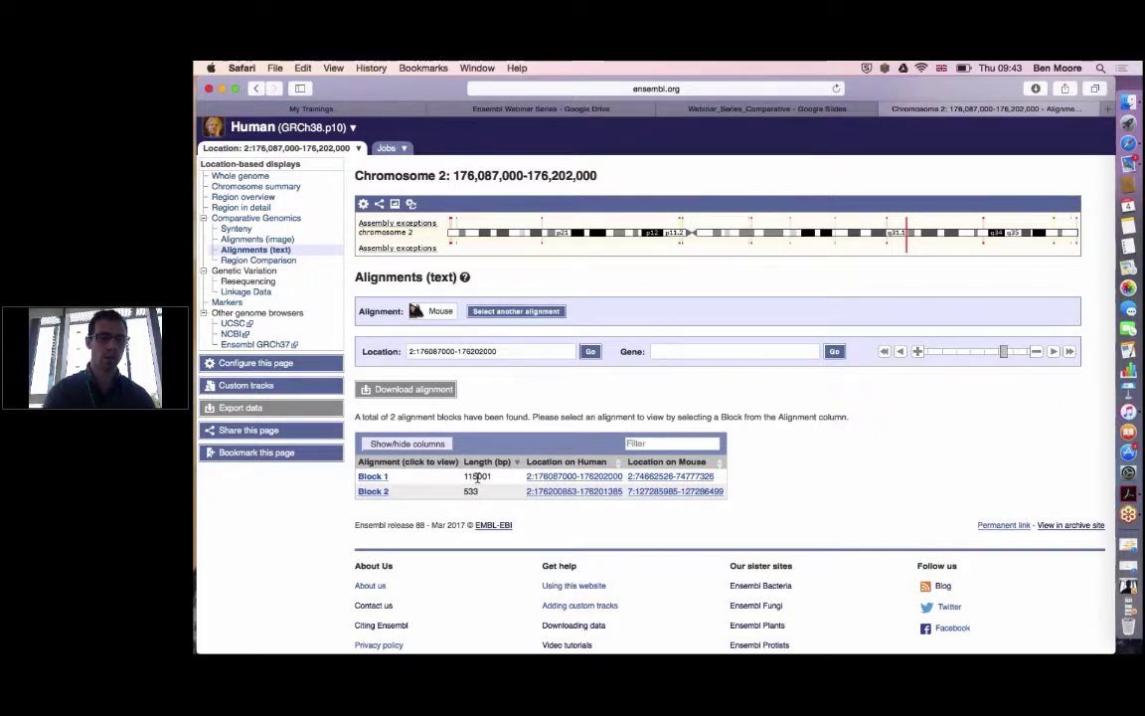
{"action": "left_click", "coordinate": [375, 477]}
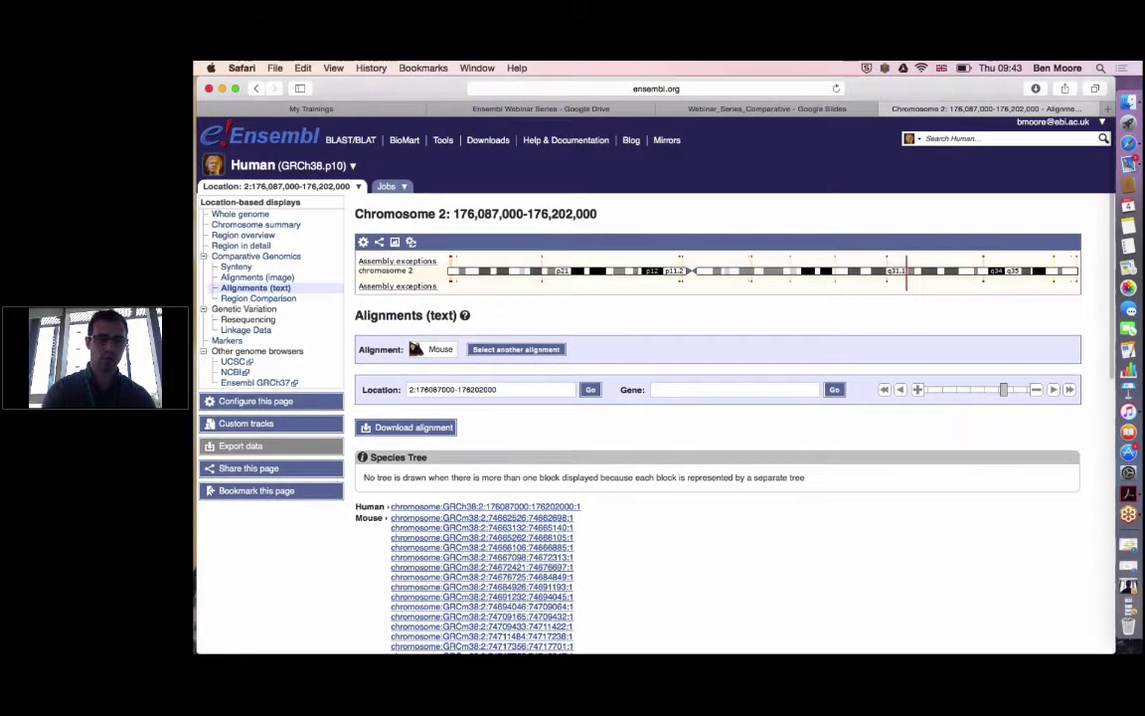
{"action": "scroll", "coordinate": [656, 397], "scroll_direction": "down", "scroll_amount": 3}
{"action": "scroll", "coordinate": [400, 517], "scroll_direction": "down", "scroll_amount": 6}
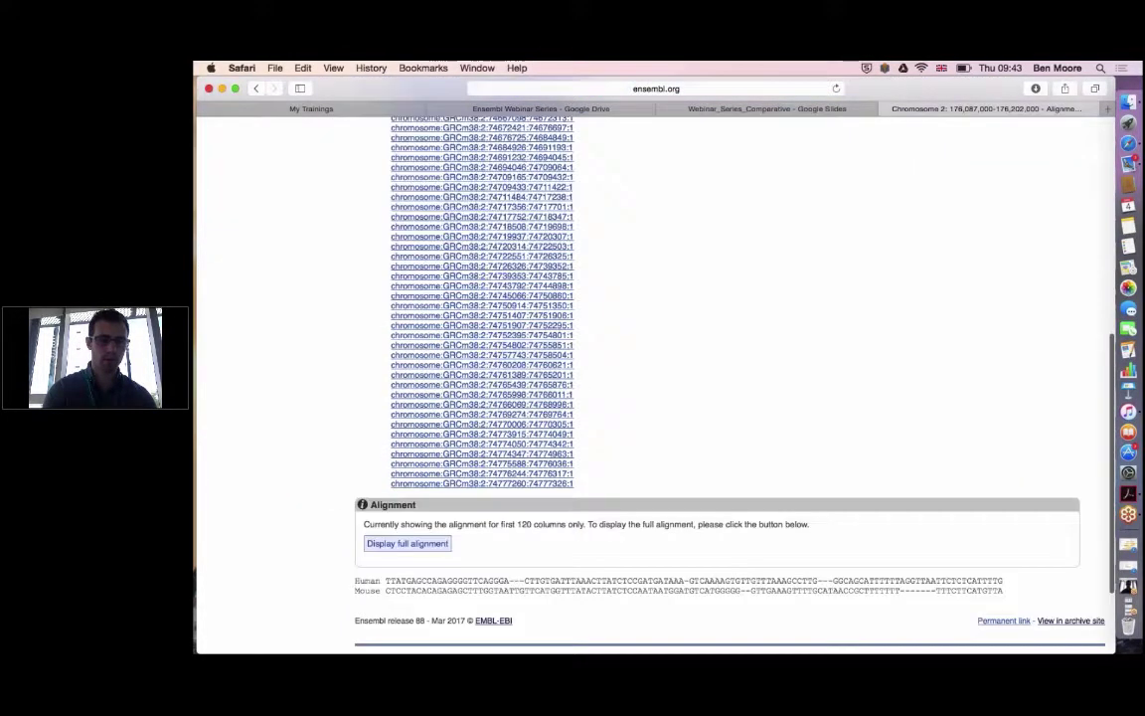
{"action": "left_click", "coordinate": [400, 517]}
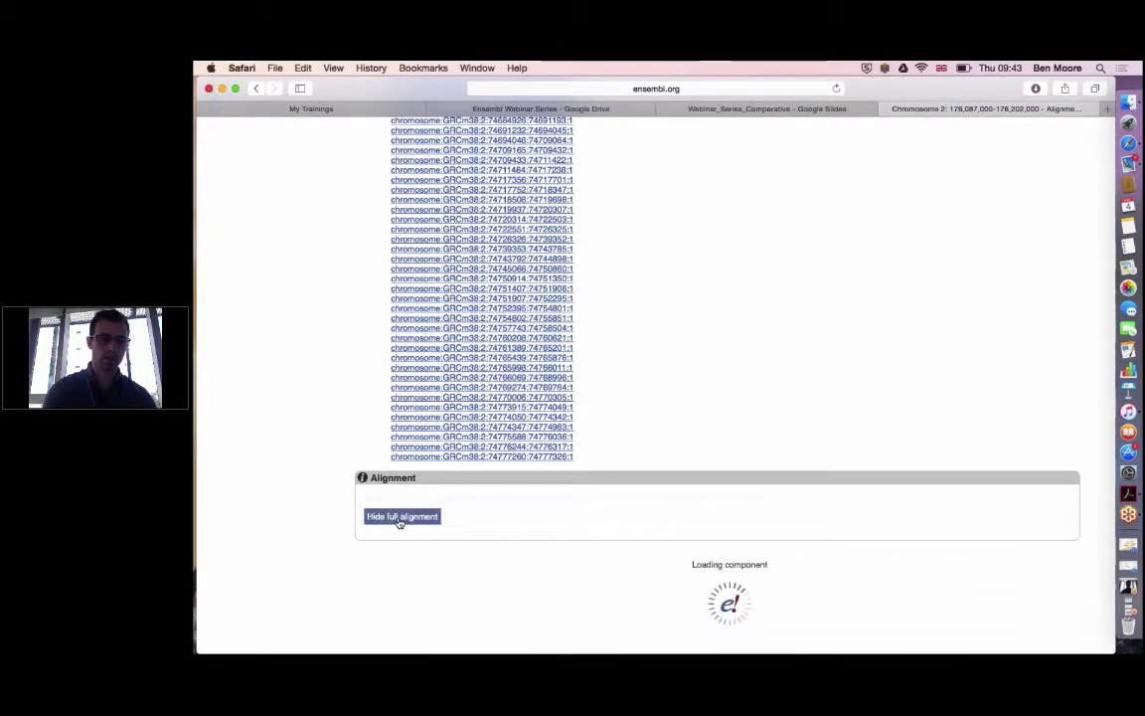
- Examine the full human–mouse sequence alignment, comparing aligned bases, gaps and the highlighted breaks in the mouse sequence
{"action": "scroll", "coordinate": [298, 420], "scroll_direction": "down", "scroll_amount": 1}
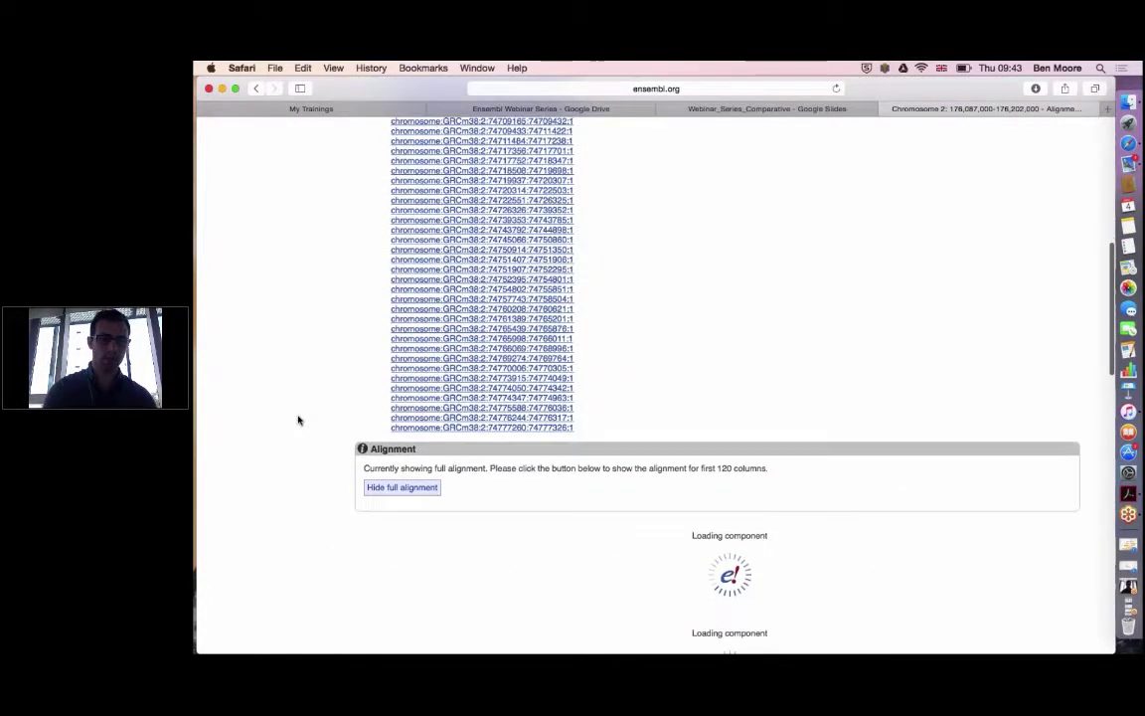
{"action": "scroll", "coordinate": [298, 420], "scroll_direction": "down", "scroll_amount": 1}
{"action": "scroll", "coordinate": [297, 419], "scroll_direction": "down", "scroll_amount": 1}
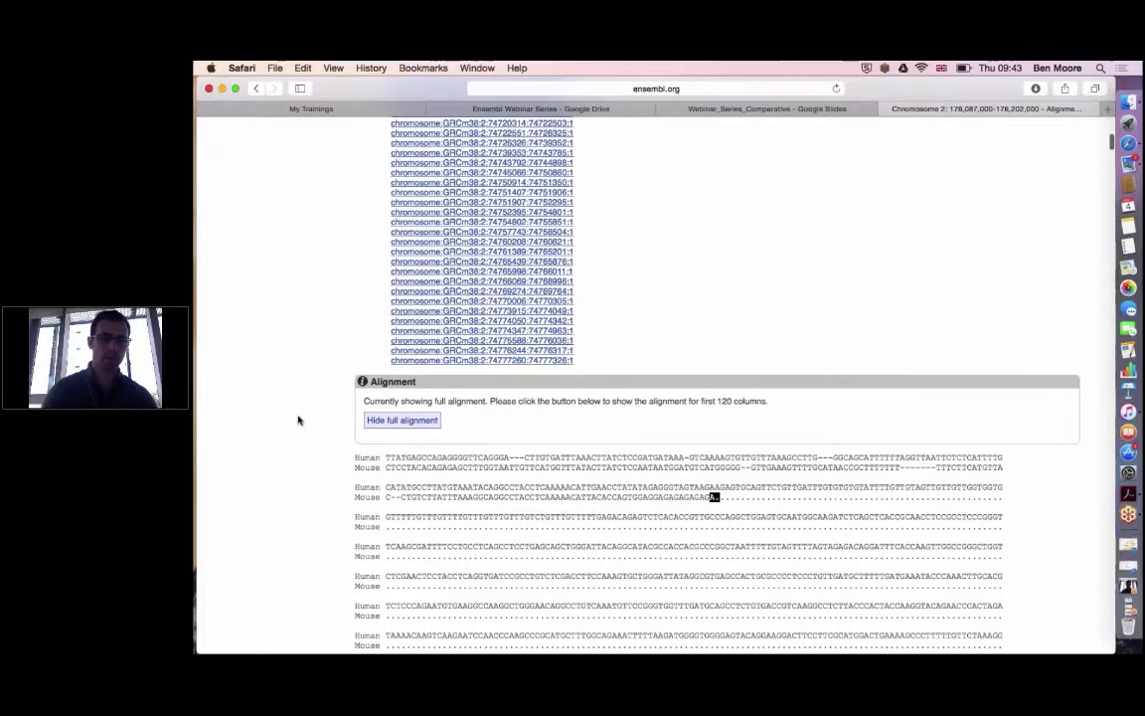
{"action": "scroll", "coordinate": [297, 417], "scroll_direction": "down", "scroll_amount": 2}
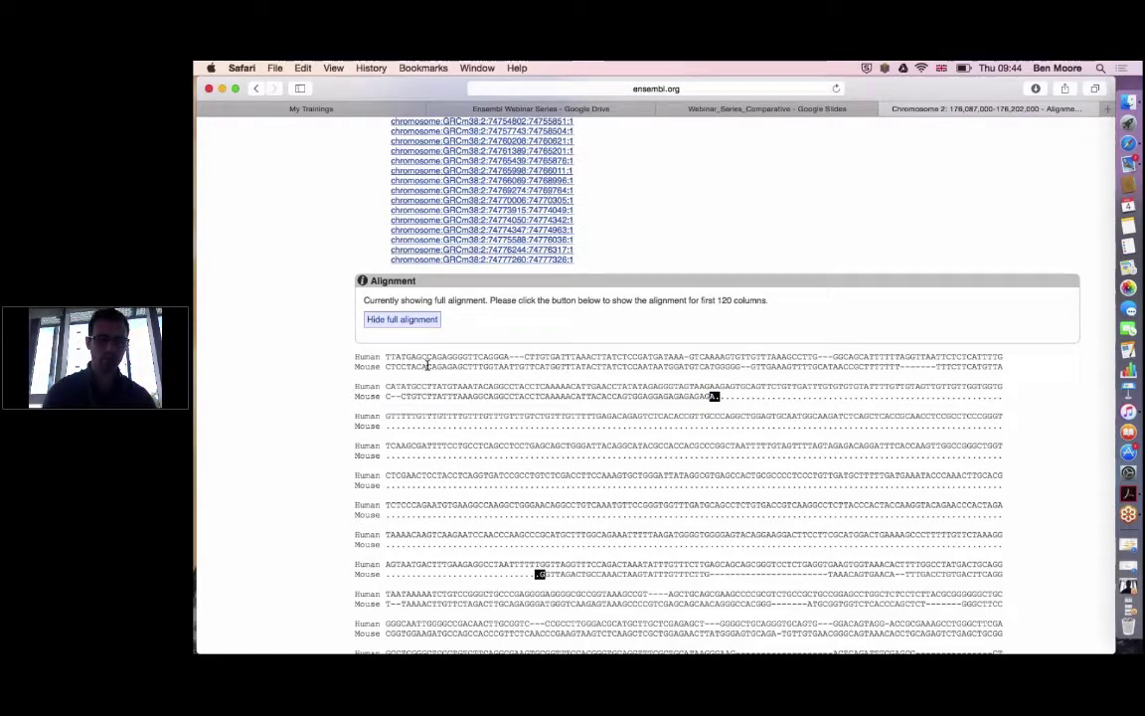
{"action": "scroll", "coordinate": [427, 364], "scroll_direction": "down", "scroll_amount": 1}
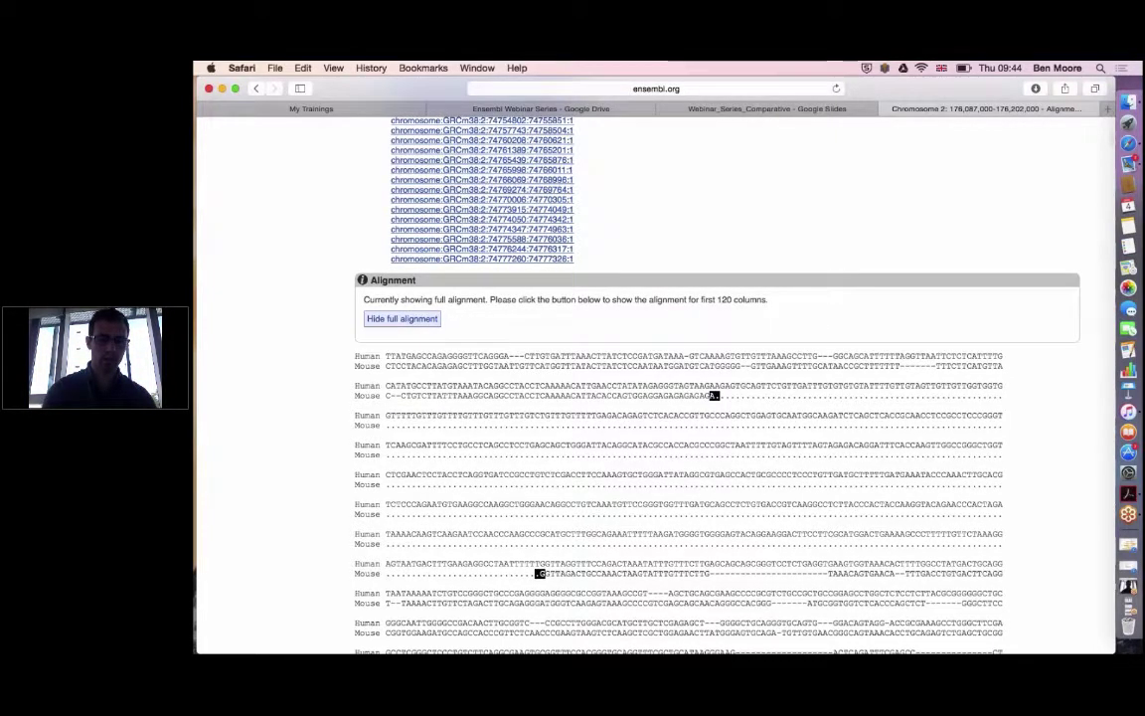
{"action": "scroll", "coordinate": [716, 397], "scroll_direction": "down", "scroll_amount": 3}
{"action": "scroll", "coordinate": [713, 246], "scroll_direction": "down", "scroll_amount": 5}
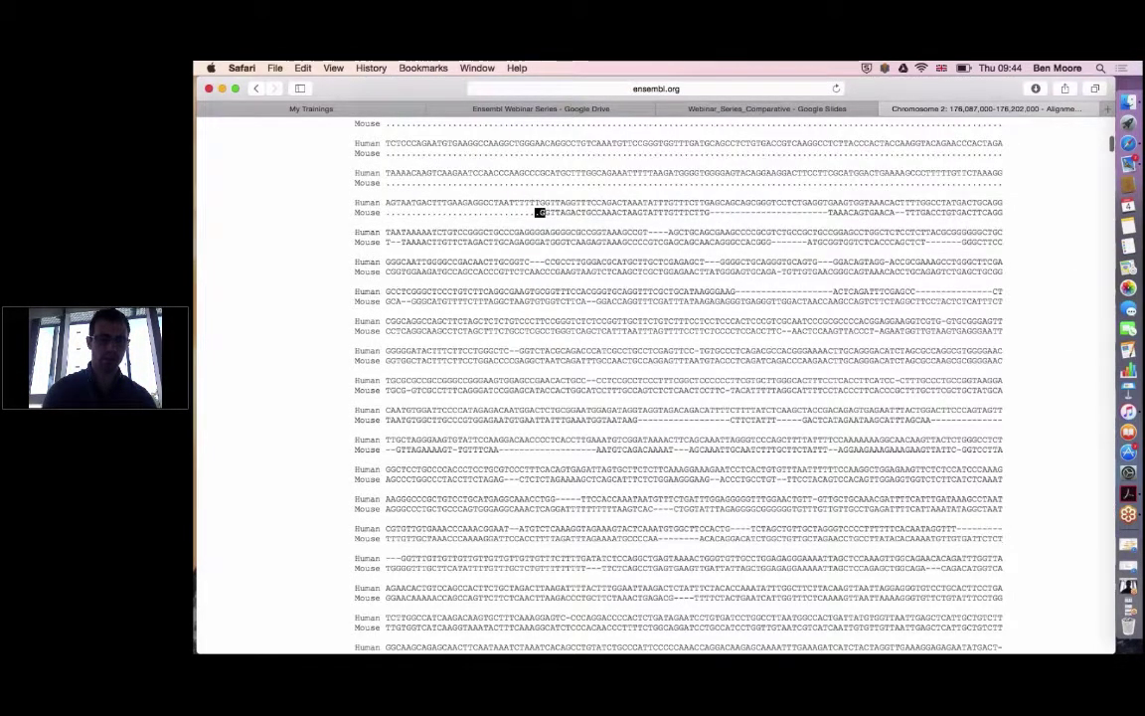
{"action": "scroll", "coordinate": [713, 452], "scroll_direction": "down", "scroll_amount": 1}
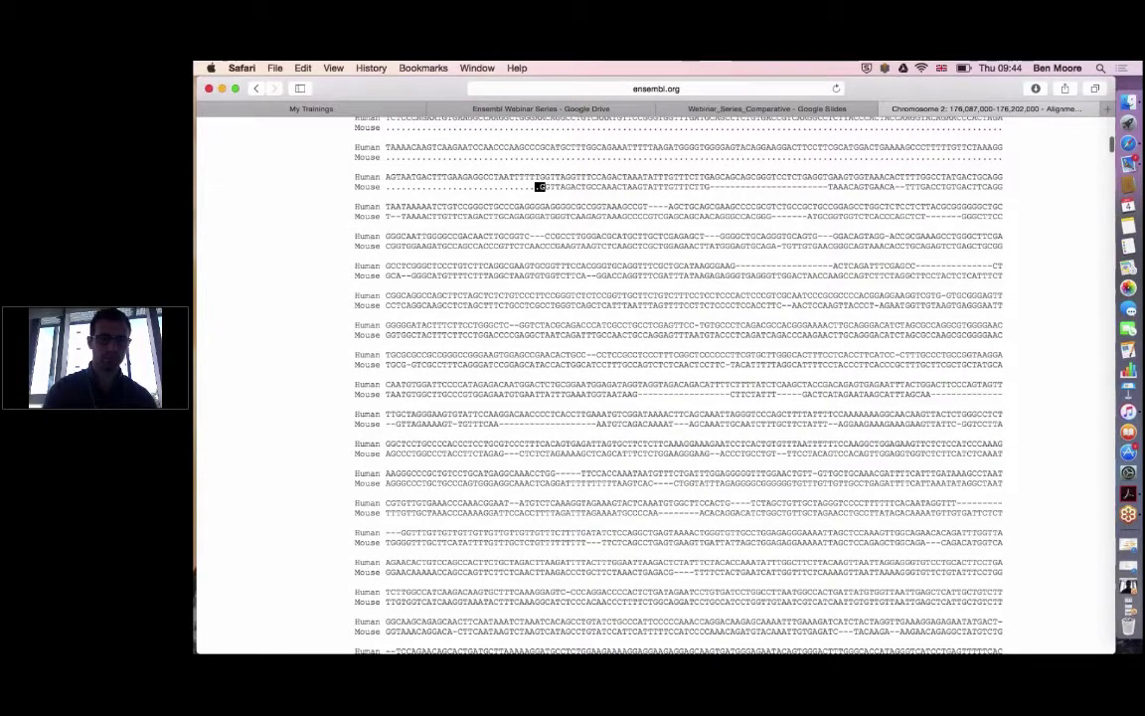
- Open the Region Comparison view for the current human chromosome 2 region
{"action": "scroll", "coordinate": [713, 452], "scroll_direction": "up", "scroll_amount": 10}
{"action": "scroll", "coordinate": [713, 398], "scroll_direction": "up", "scroll_amount": 5}
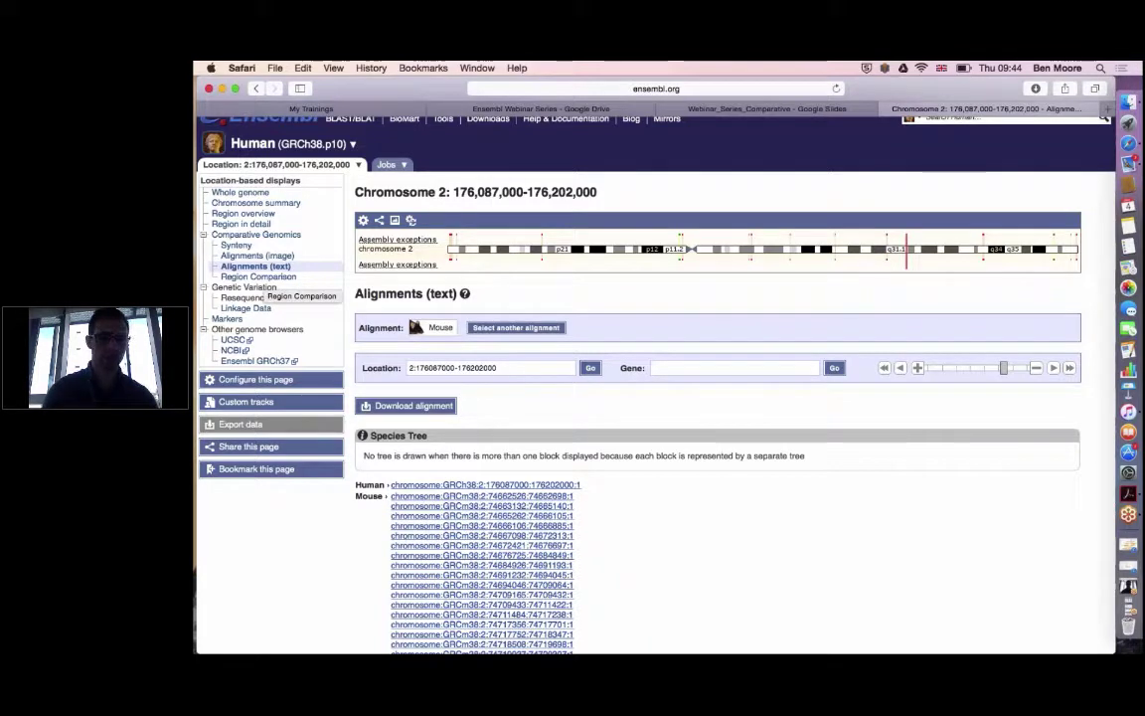
{"action": "left_click", "coordinate": [259, 276]}
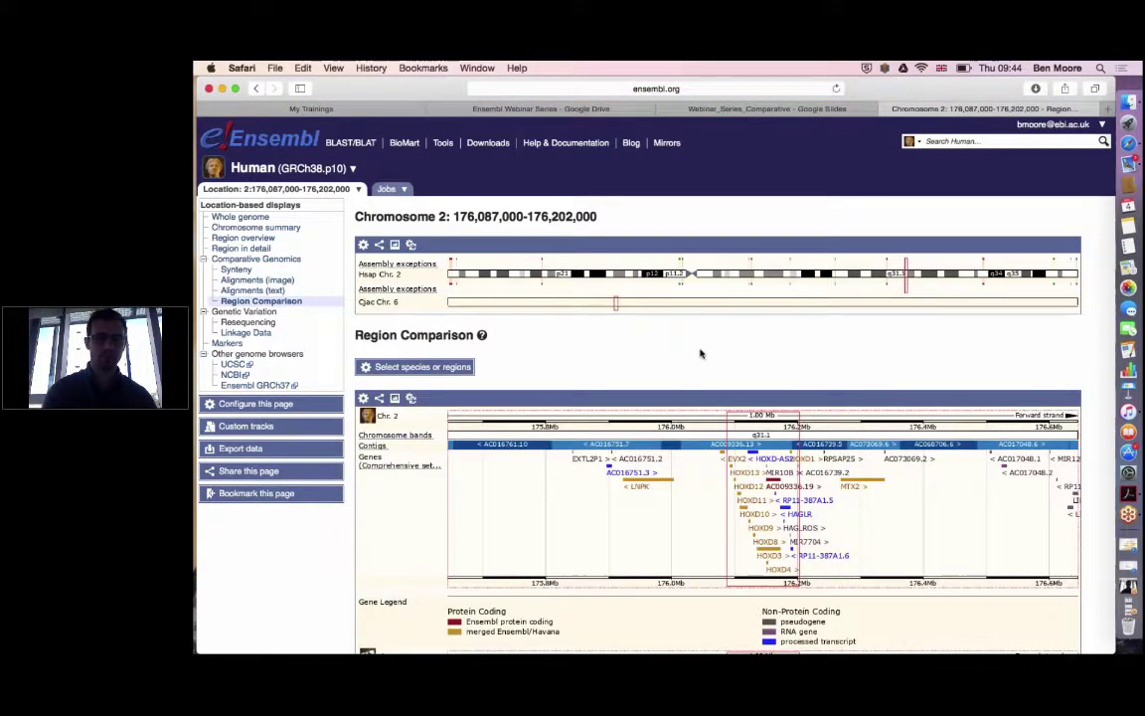
{"action": "scroll", "coordinate": [696, 350], "scroll_direction": "down", "scroll_amount": 1}
{"action": "scroll", "coordinate": [700, 353], "scroll_direction": "down", "scroll_amount": 2}
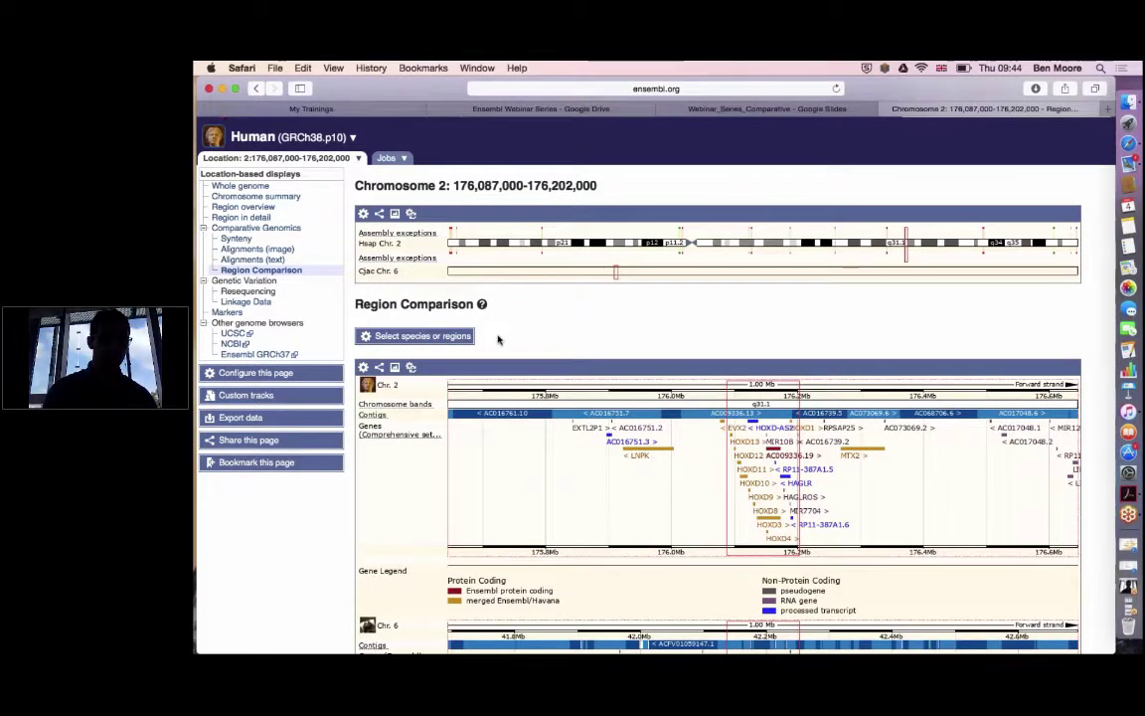
- Add Mouse reference (CL57BL6) to the compared species, remove Marmoset, and apply the species selection
{"action": "left_click", "coordinate": [438, 337]}
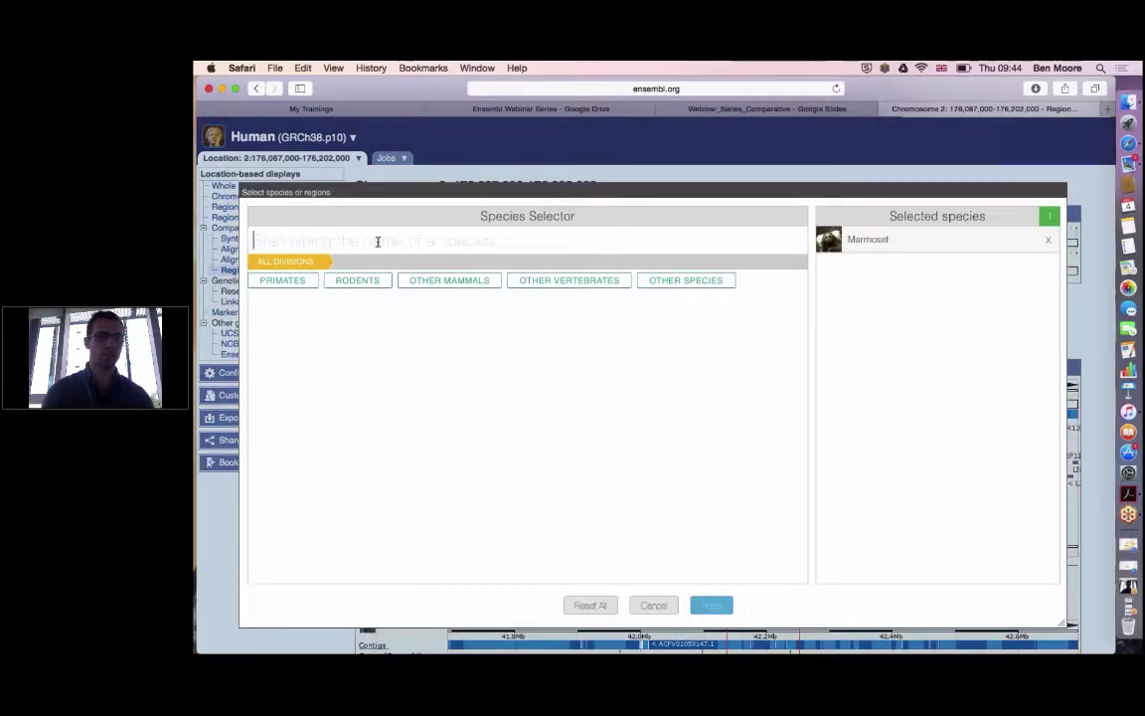
{"action": "left_click", "coordinate": [378, 241]}
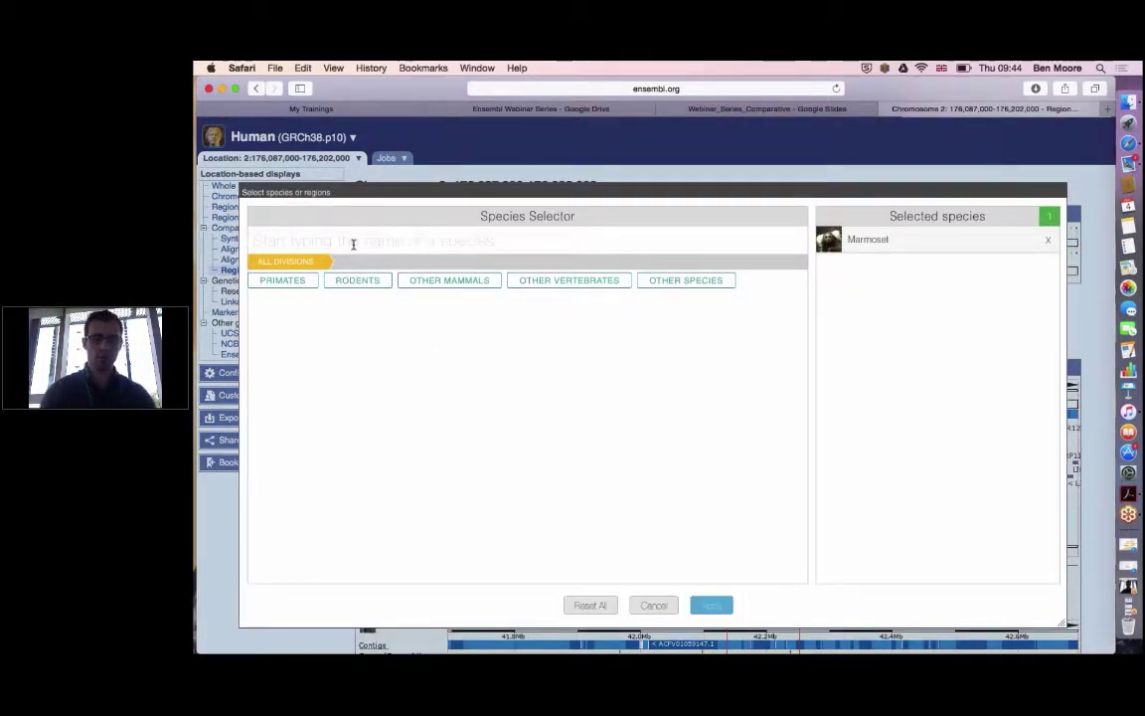
{"action": "type", "text": "mouse"}
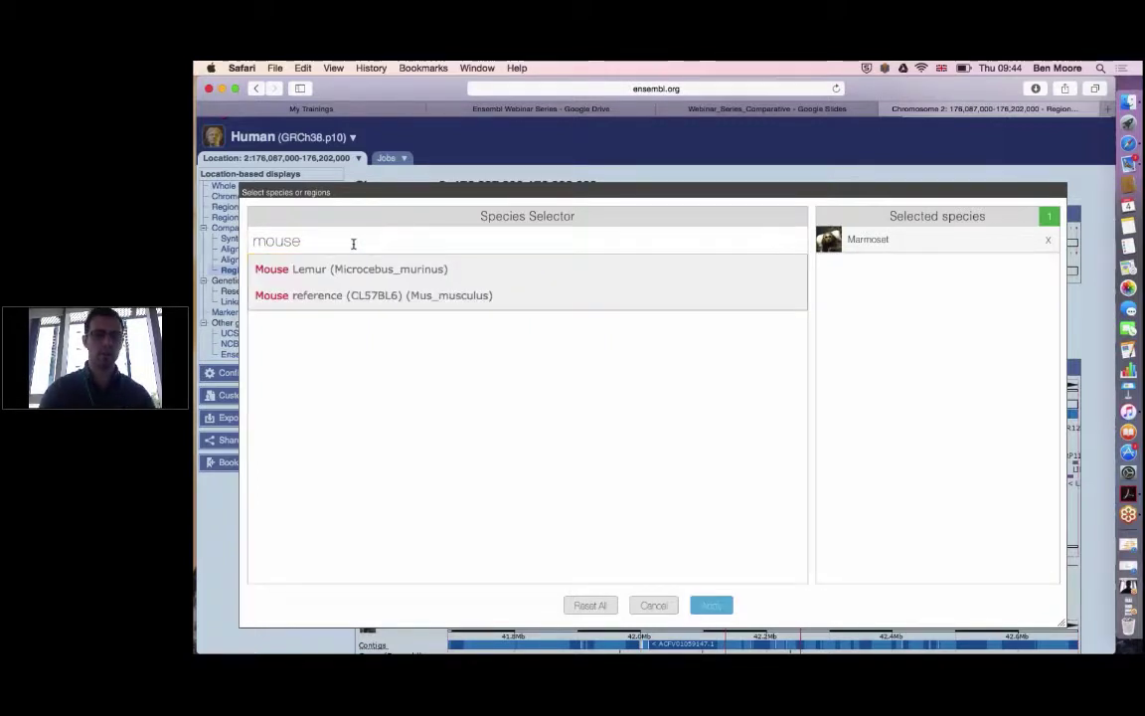
{"action": "left_click", "coordinate": [304, 297]}
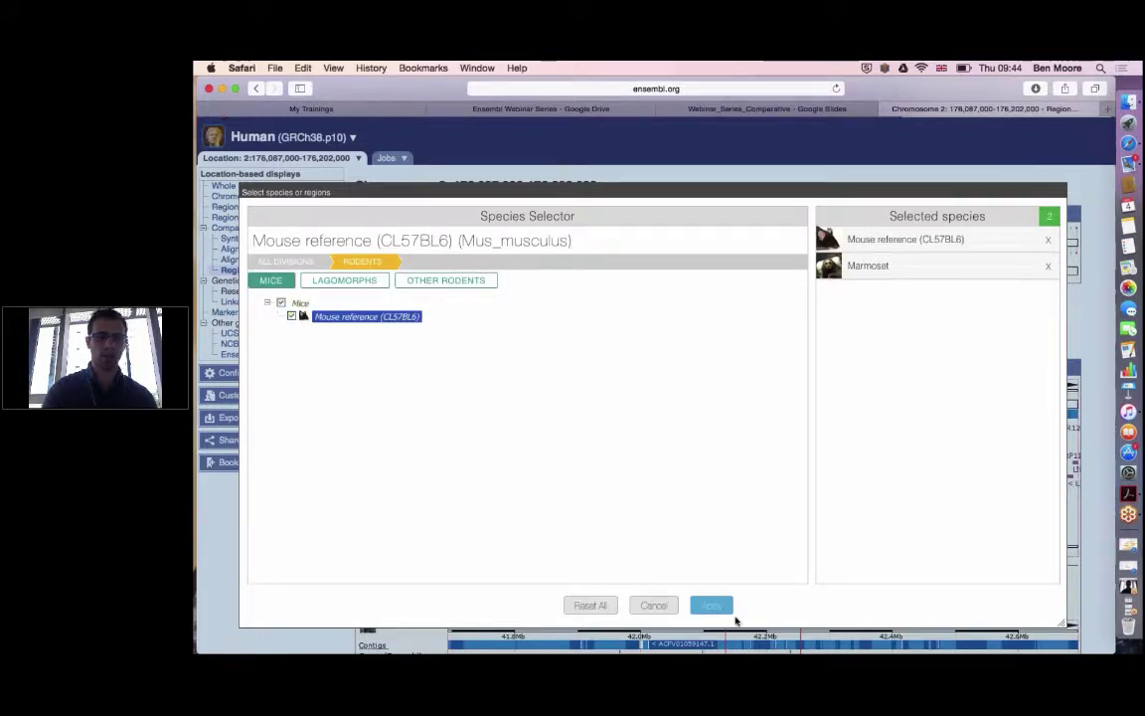
{"action": "left_click", "coordinate": [1049, 268]}
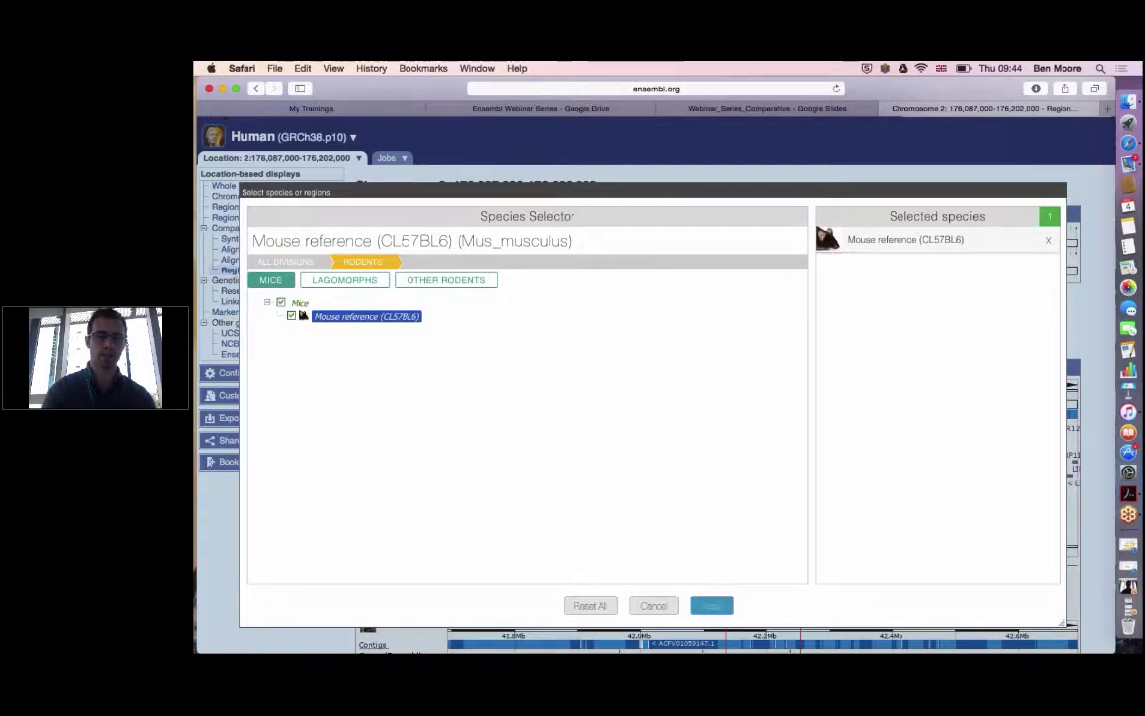
{"action": "left_click", "coordinate": [712, 606]}
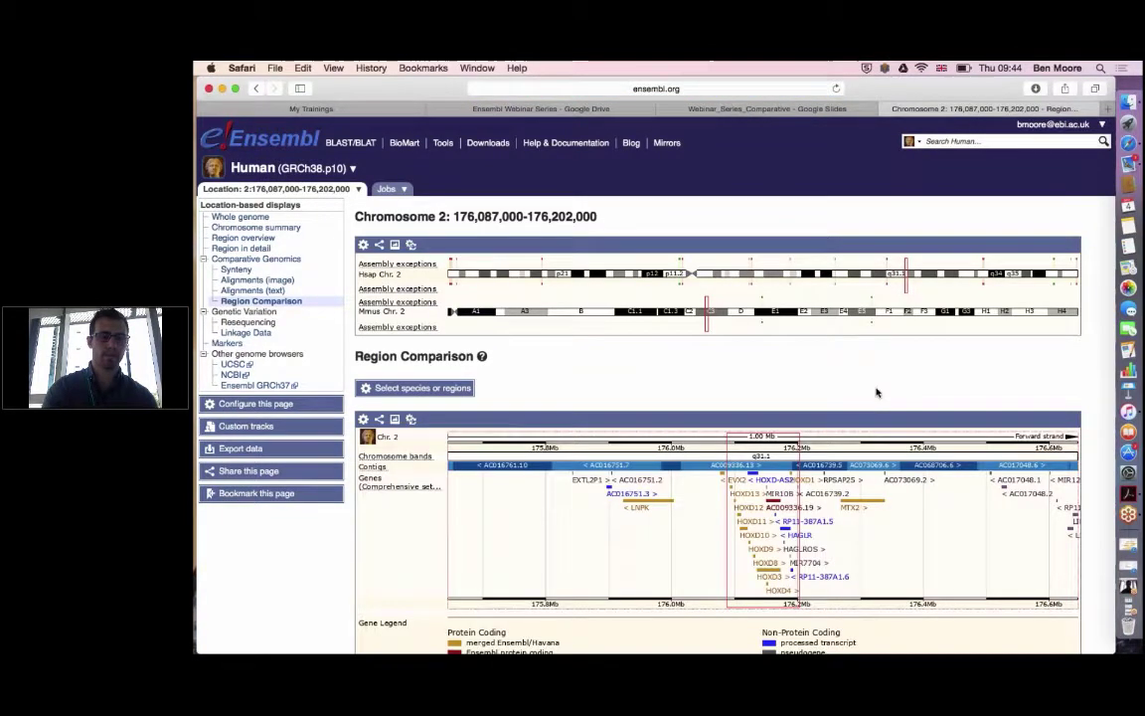
- Examine the human and mouse chromosome 2 regions, including the links between HOXD genes and the aligned blocks in the detailed comparison
{"action": "scroll", "coordinate": [876, 391], "scroll_direction": "down", "scroll_amount": 1}
{"action": "scroll", "coordinate": [876, 392], "scroll_direction": "down", "scroll_amount": 2}
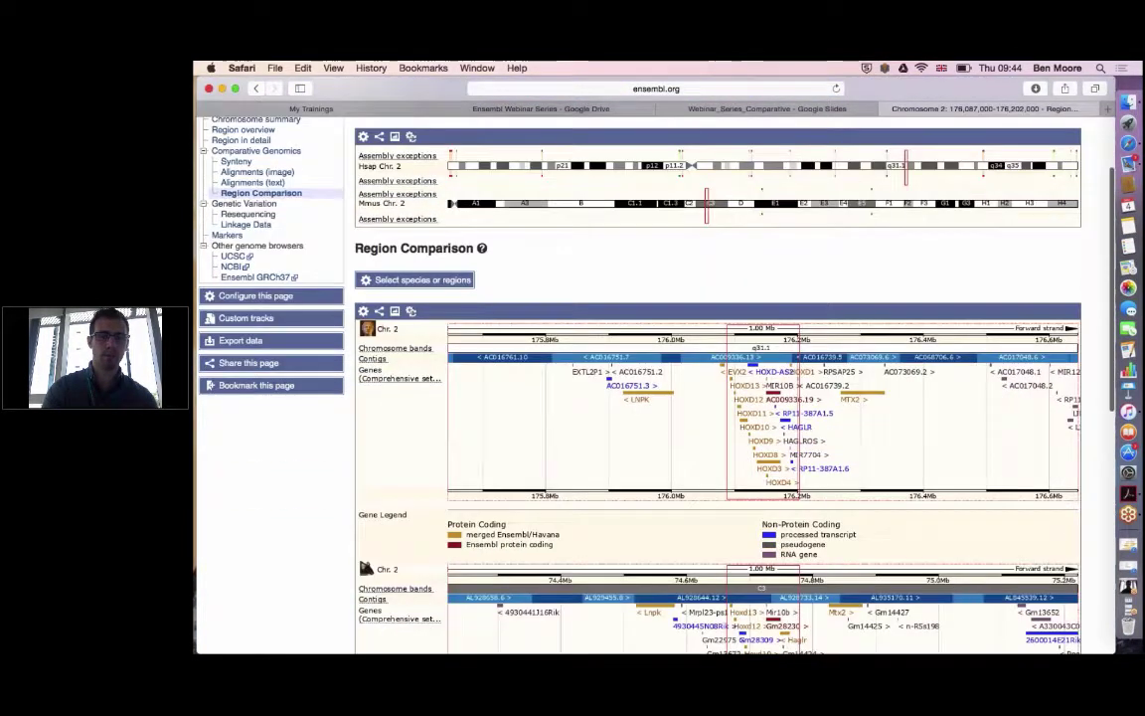
{"action": "scroll", "coordinate": [796, 371], "scroll_direction": "down", "scroll_amount": 3}
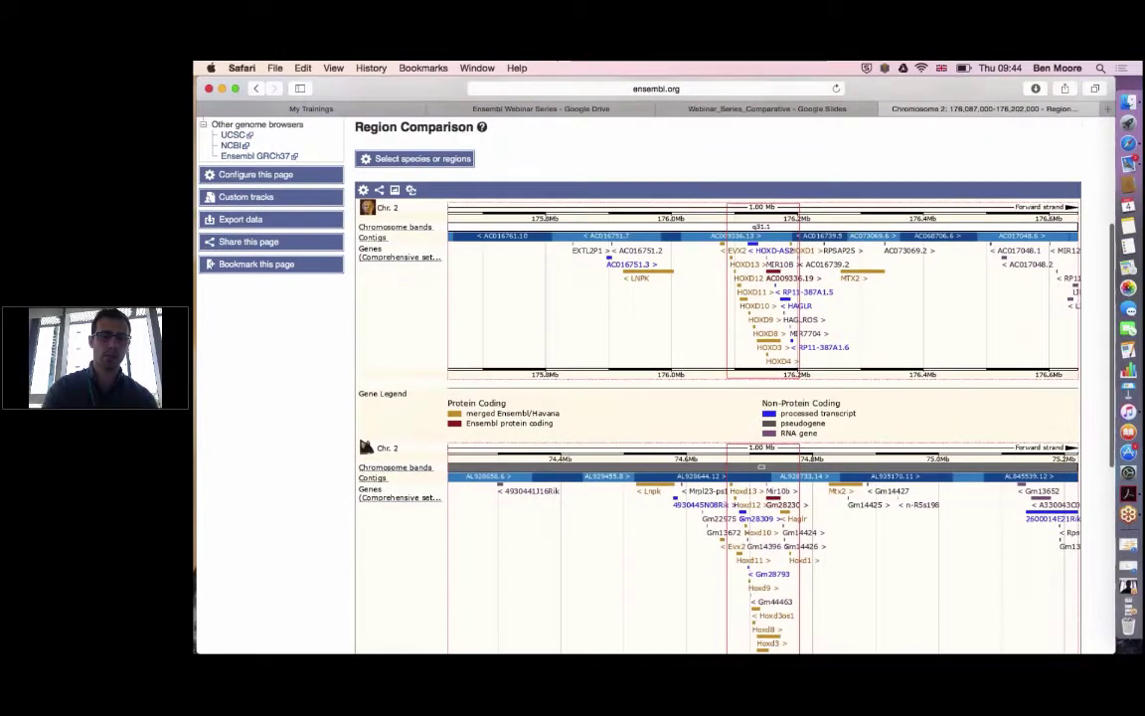
{"action": "scroll", "coordinate": [618, 282], "scroll_direction": "down", "scroll_amount": 1}
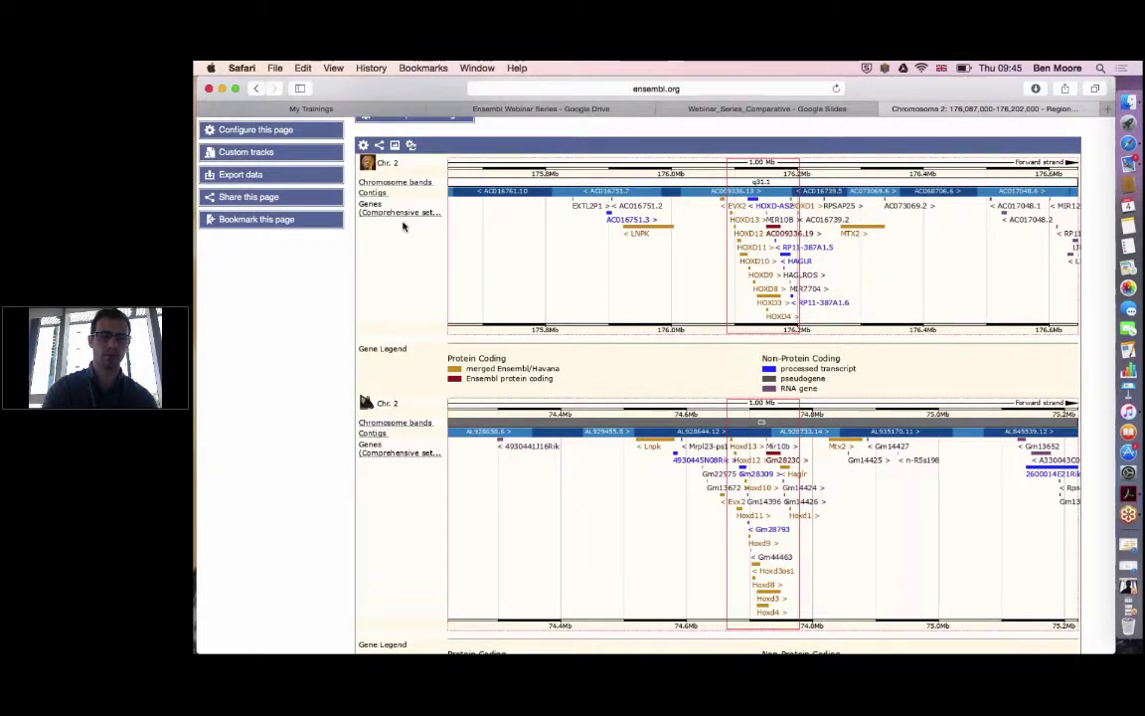
{"action": "scroll", "coordinate": [402, 227], "scroll_direction": "down", "scroll_amount": 5}
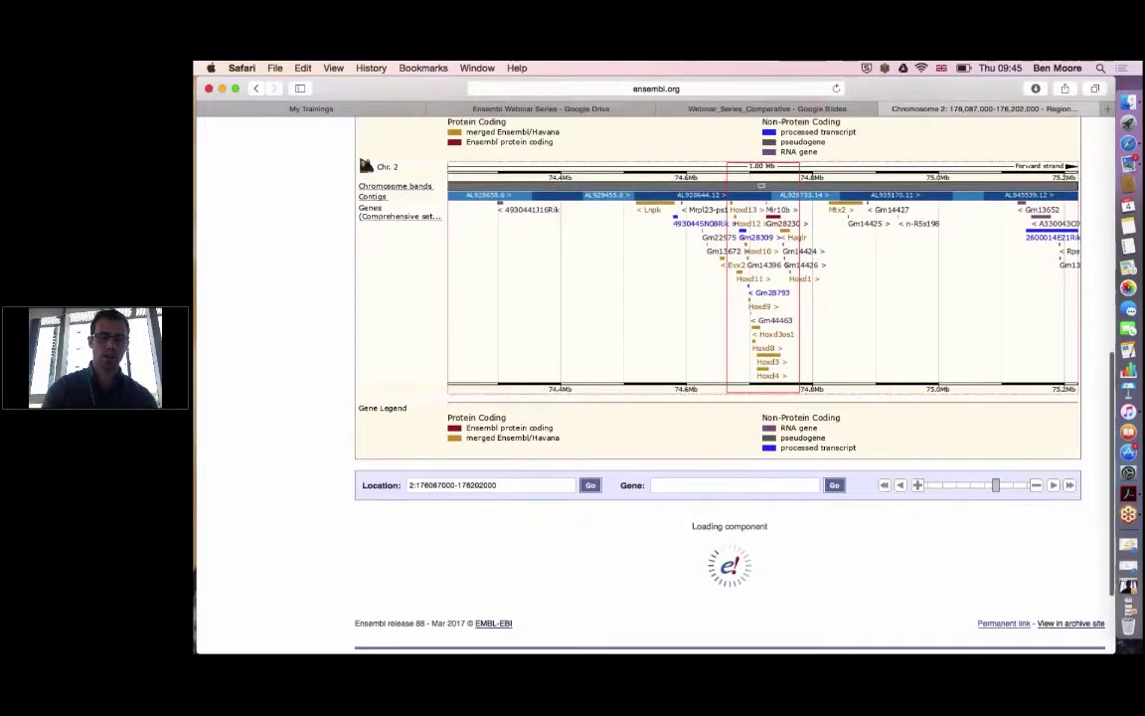
{"action": "scroll", "coordinate": [288, 258], "scroll_direction": "down", "scroll_amount": 3}
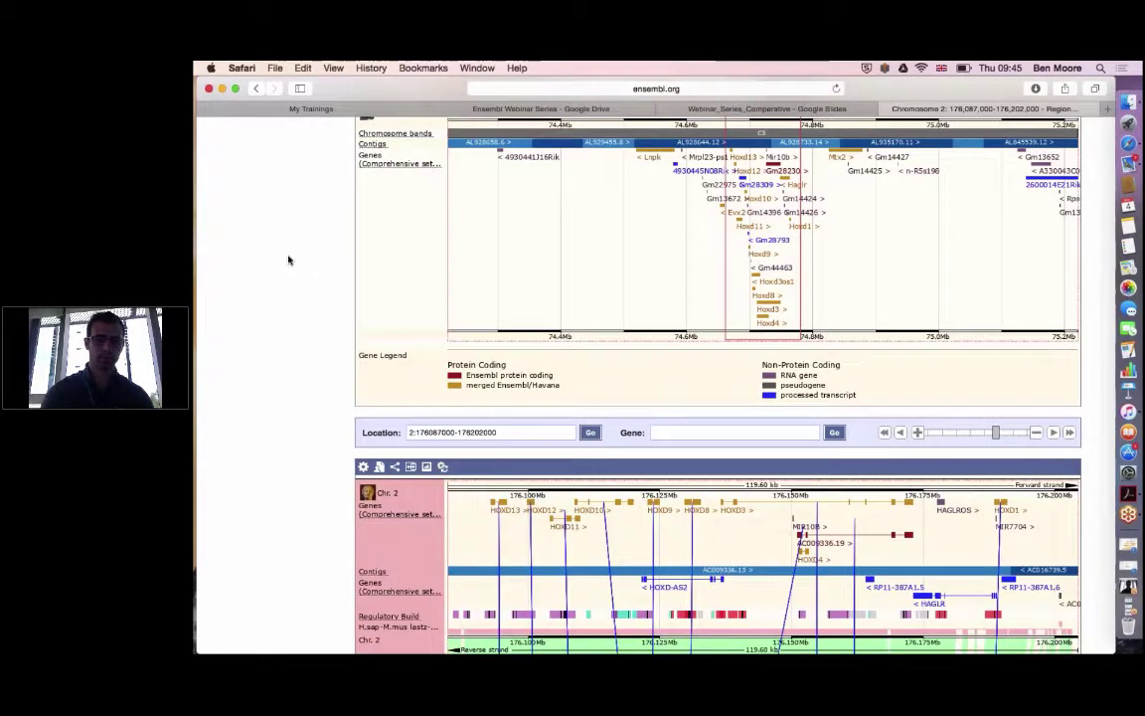
{"action": "scroll", "coordinate": [289, 259], "scroll_direction": "down", "scroll_amount": 2}
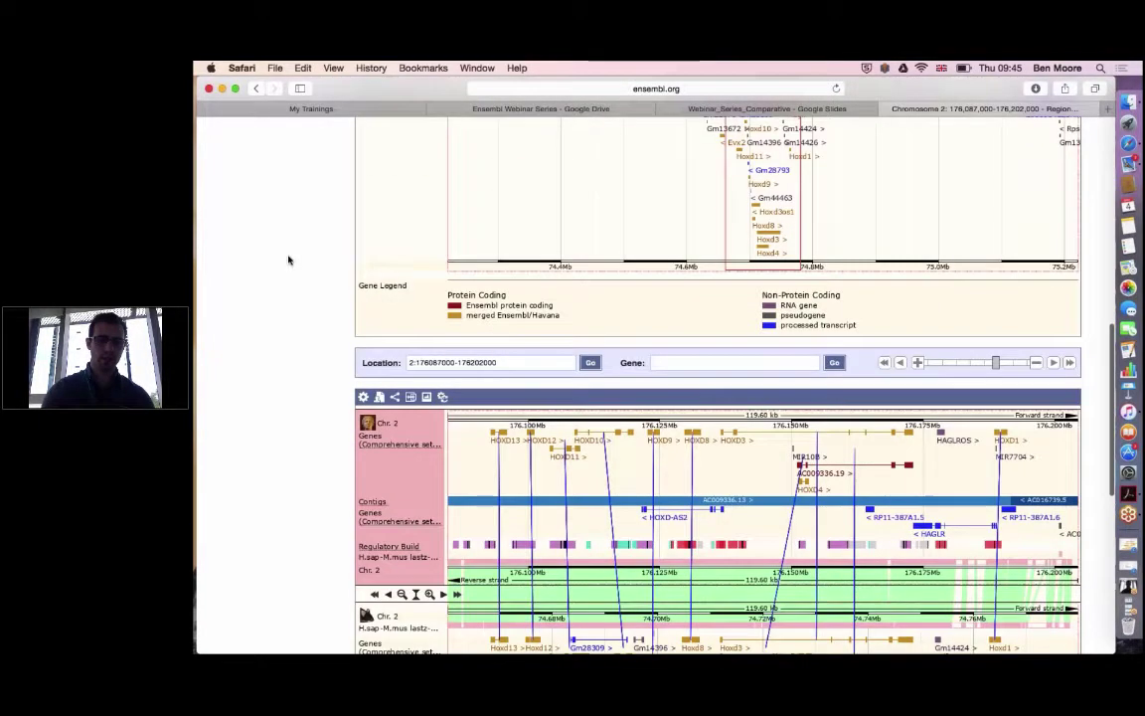
{"action": "scroll", "coordinate": [289, 259], "scroll_direction": "down", "scroll_amount": 3}
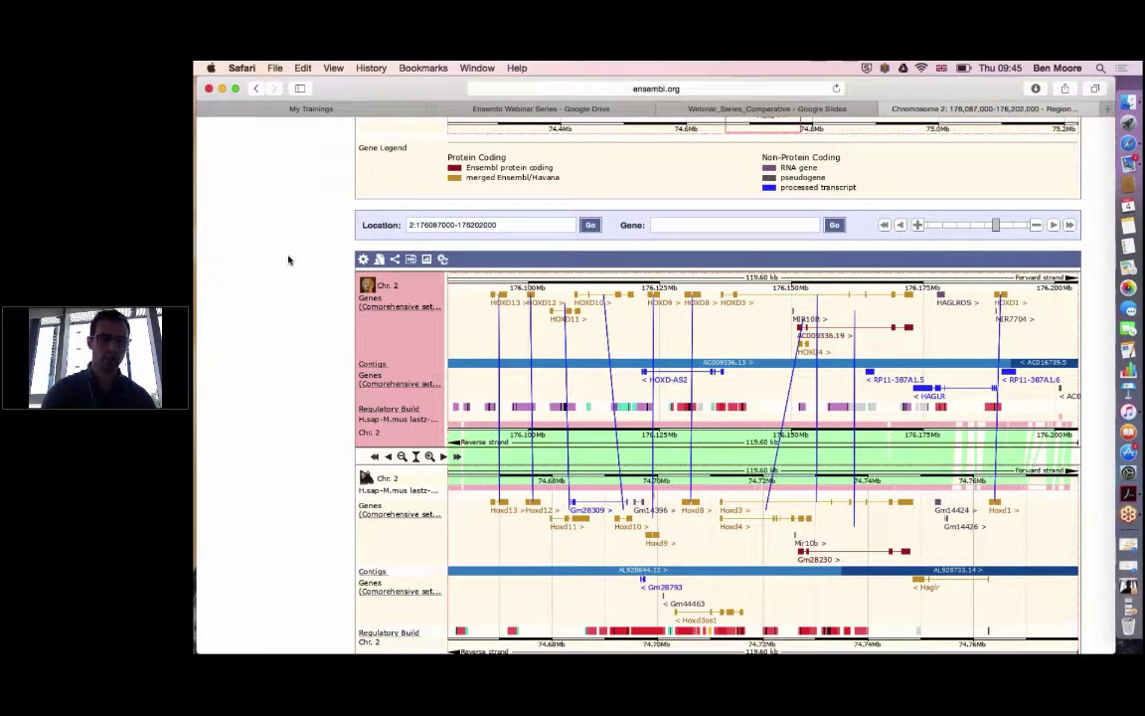
{"action": "scroll", "coordinate": [400, 335], "scroll_direction": "down", "scroll_amount": 1}
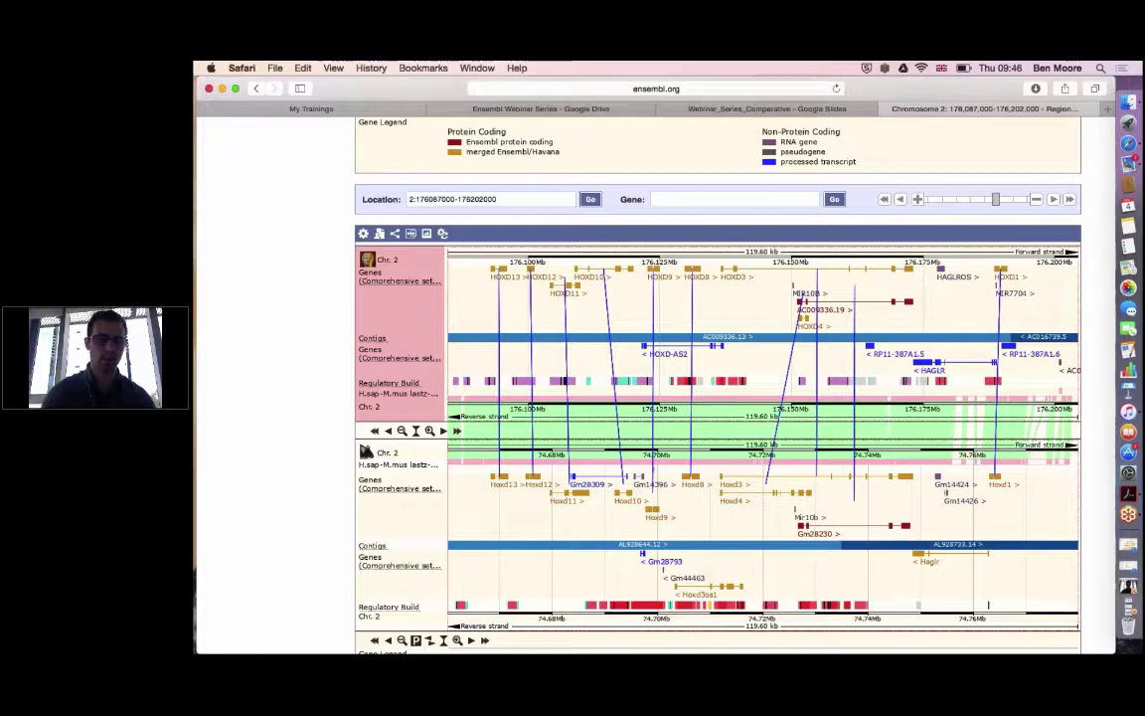
{"action": "scroll", "coordinate": [291, 394], "scroll_direction": "up", "scroll_amount": 3}
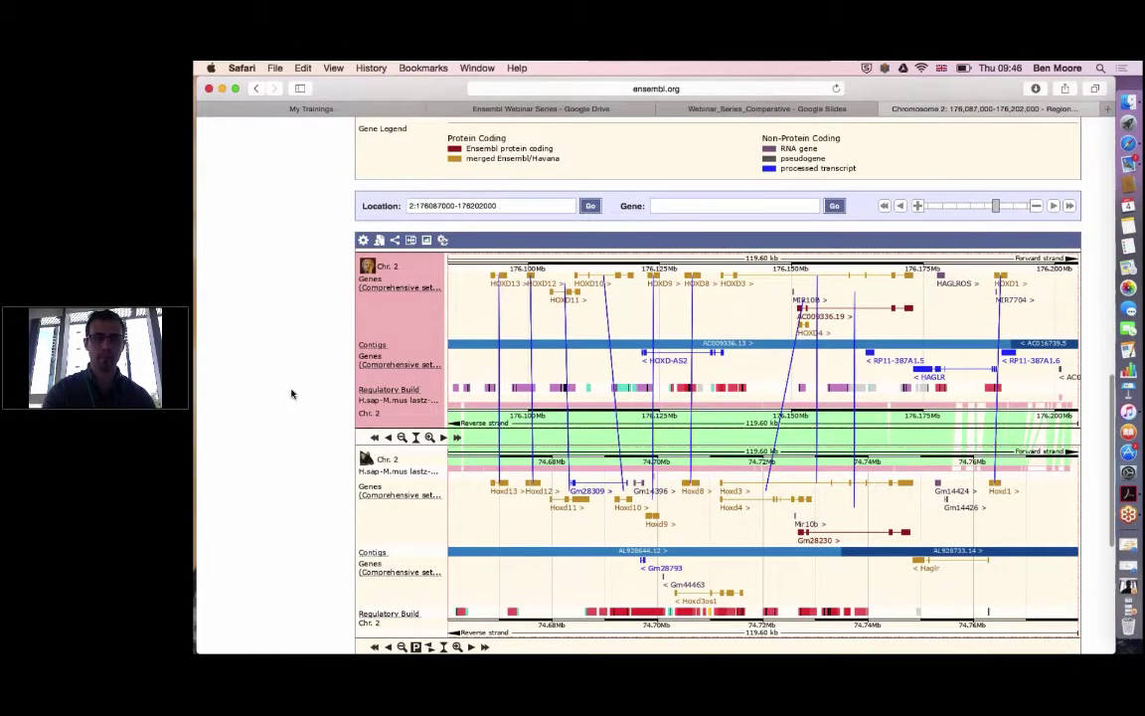
{"action": "scroll", "coordinate": [293, 348], "scroll_direction": "up", "scroll_amount": 3}
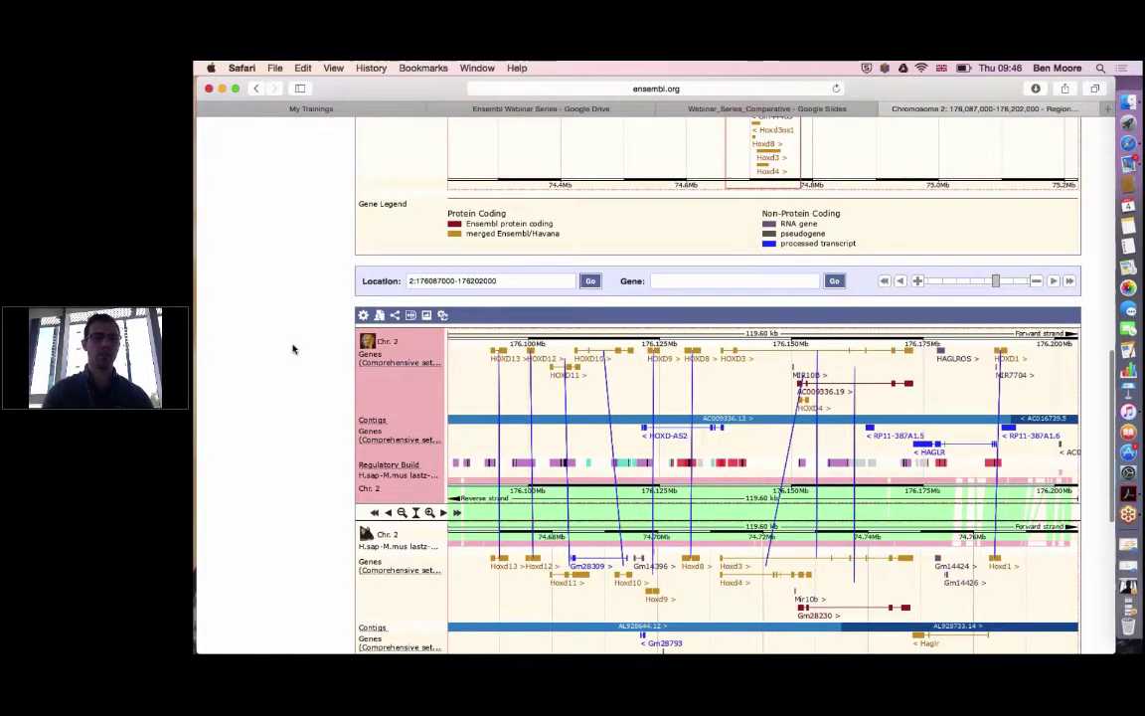
- Open the Synteny view and examine the syntenic blocks between human chromosome 2 and the mouse chromosomes
{"action": "scroll", "coordinate": [293, 348], "scroll_direction": "up", "scroll_amount": 10}
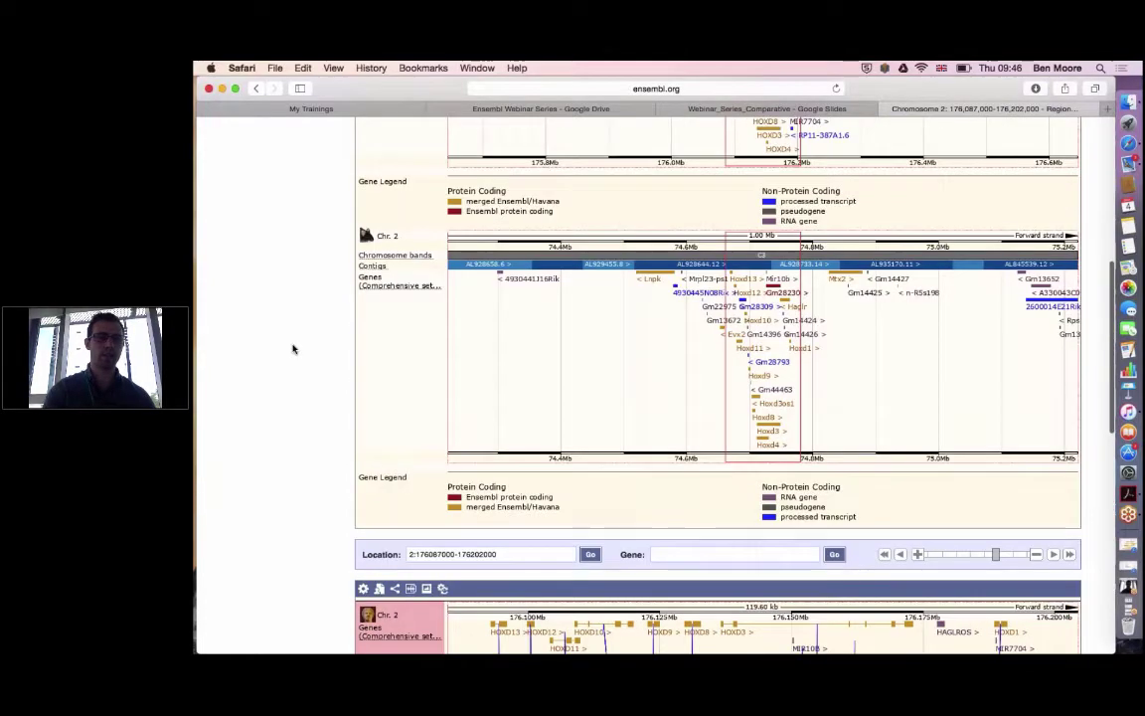
{"action": "scroll", "coordinate": [293, 348], "scroll_direction": "up", "scroll_amount": 5}
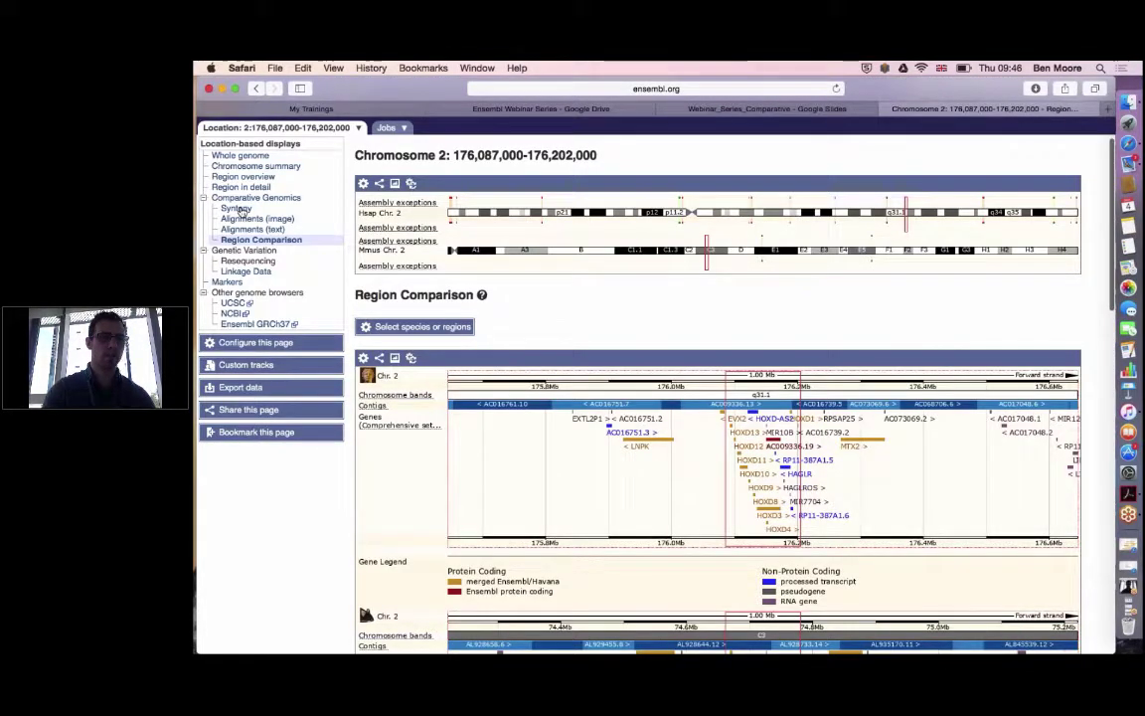
{"action": "left_click", "coordinate": [238, 209]}
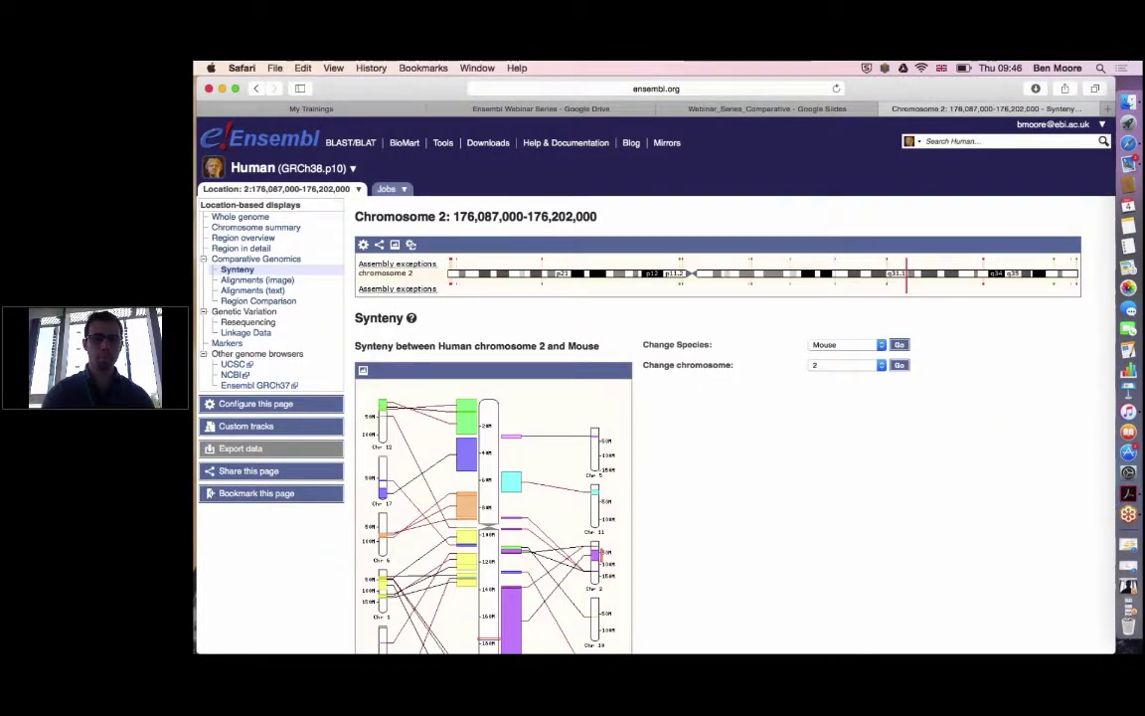
{"action": "scroll", "coordinate": [1012, 324], "scroll_direction": "down", "scroll_amount": 2}
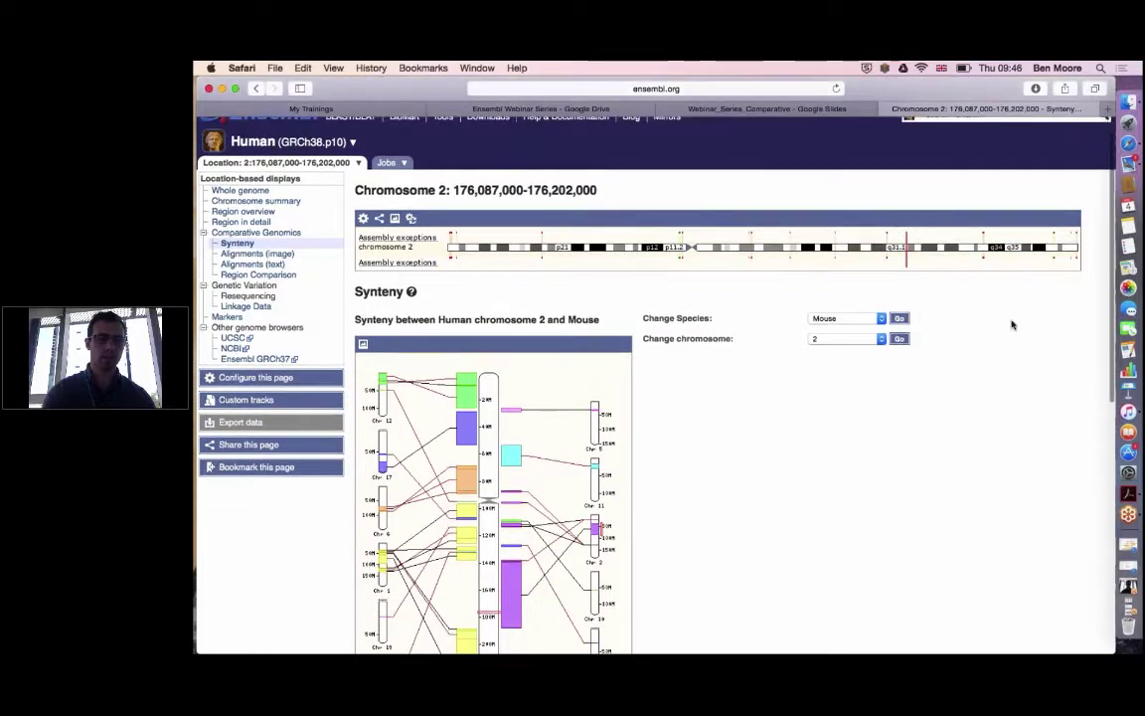
{"action": "scroll", "coordinate": [1012, 324], "scroll_direction": "down", "scroll_amount": 1}
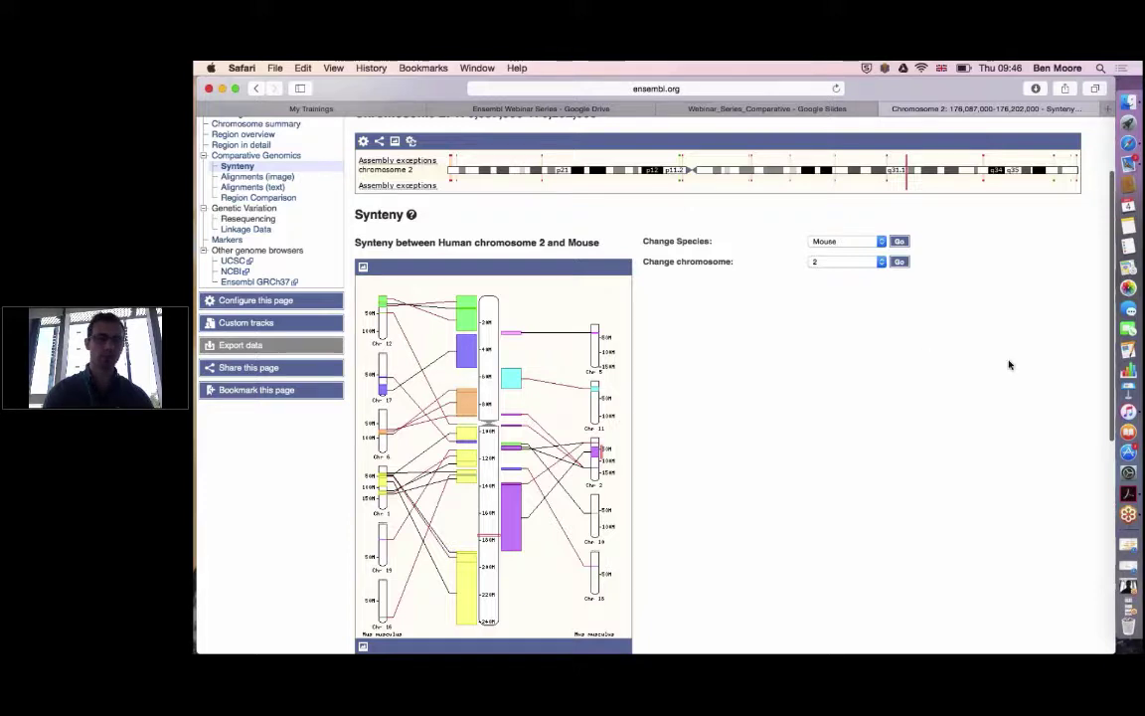
{"action": "scroll", "coordinate": [1009, 364], "scroll_direction": "down", "scroll_amount": 1}
{"action": "scroll", "coordinate": [1009, 365], "scroll_direction": "down", "scroll_amount": 1}
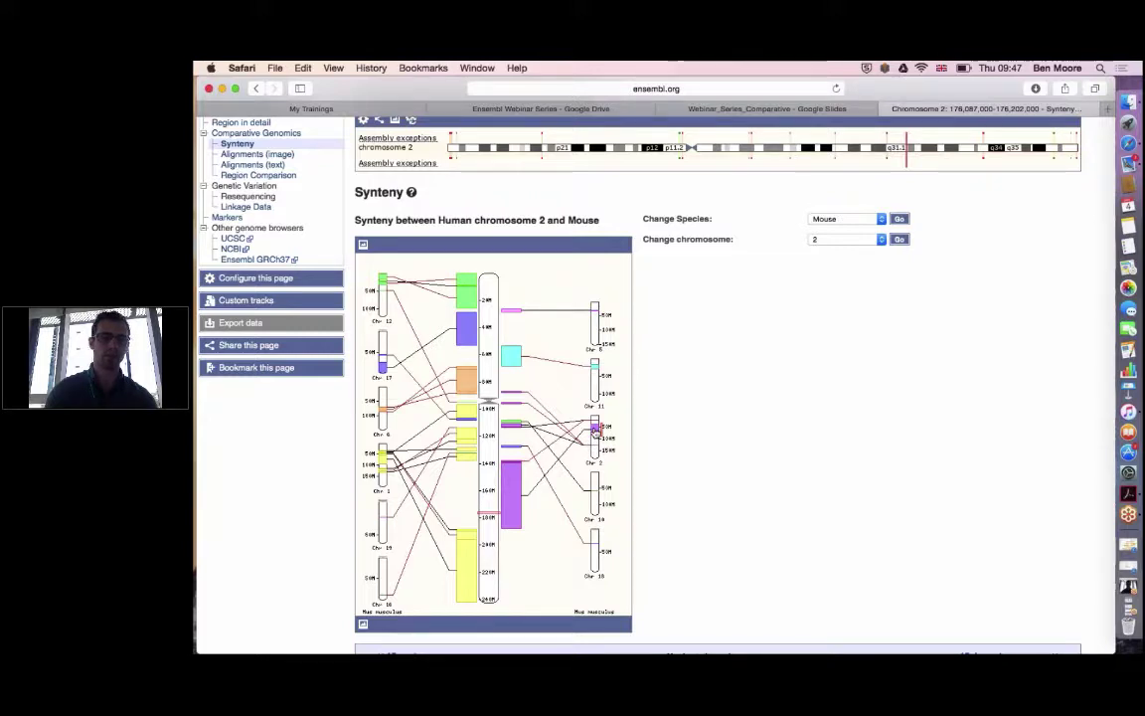
- Review the species available for synteny comparison and examine the table of human chromosome 2 genes and their mouse homologues
{"action": "left_click", "coordinate": [880, 221]}
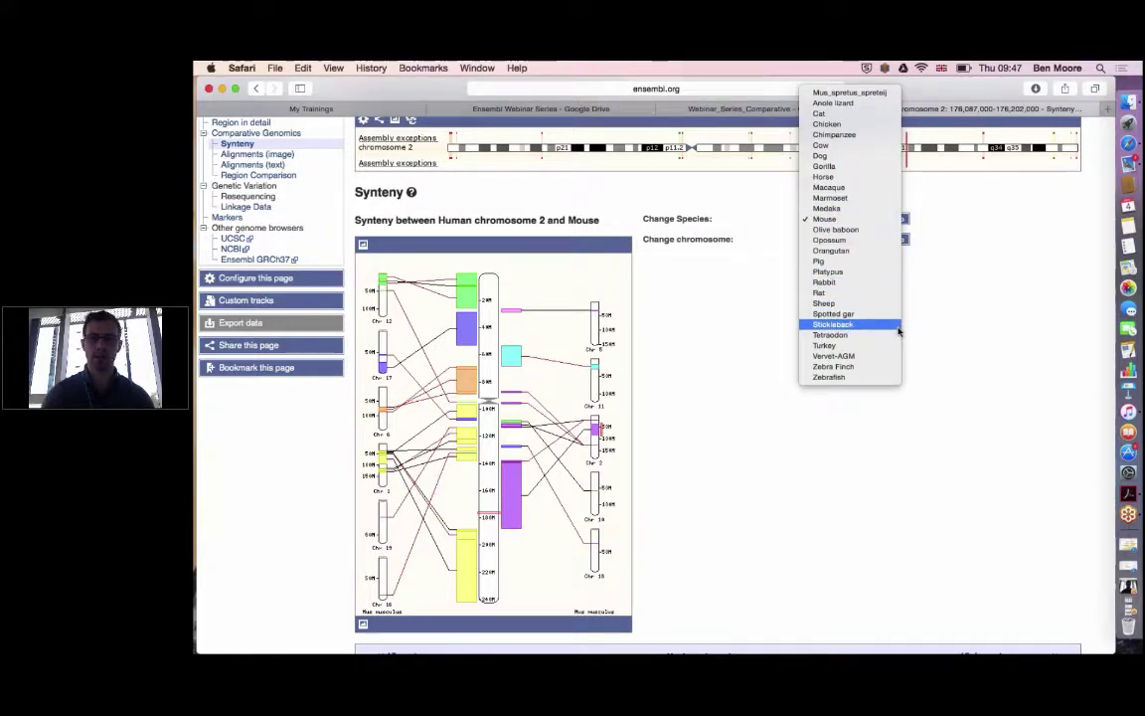
{"action": "left_click", "coordinate": [972, 327]}
{"action": "scroll", "coordinate": [971, 328], "scroll_direction": "down", "scroll_amount": 1}
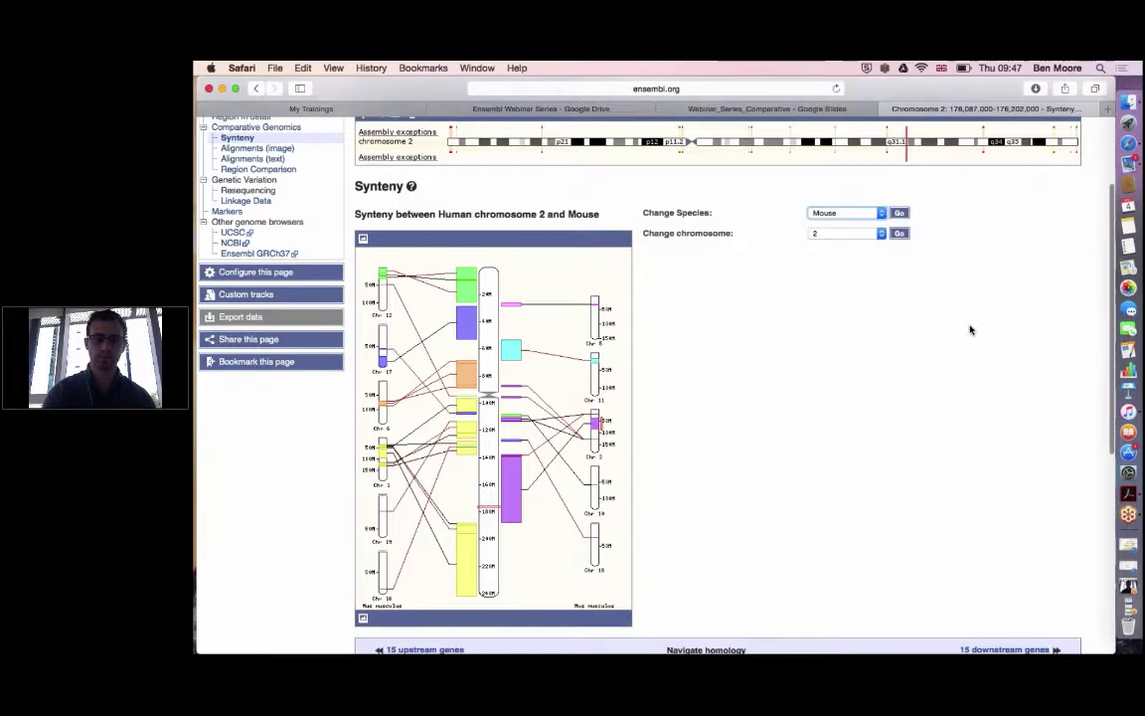
{"action": "scroll", "coordinate": [971, 329], "scroll_direction": "down", "scroll_amount": 5}
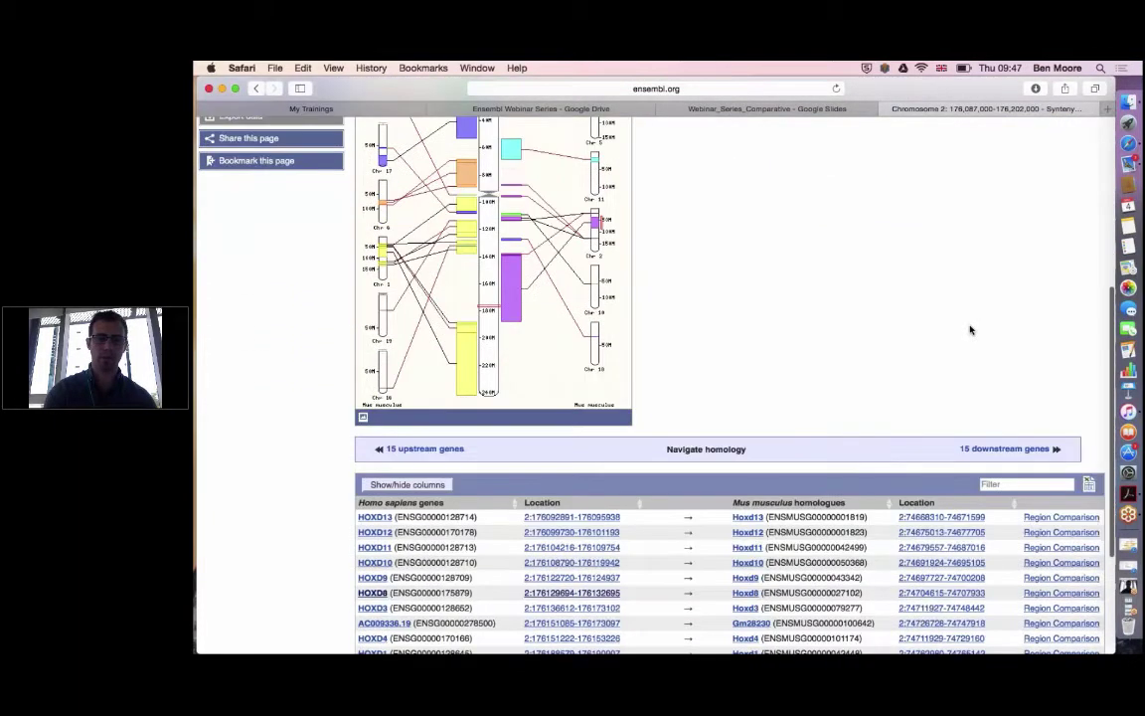
{"action": "scroll", "coordinate": [971, 330], "scroll_direction": "down", "scroll_amount": 2}
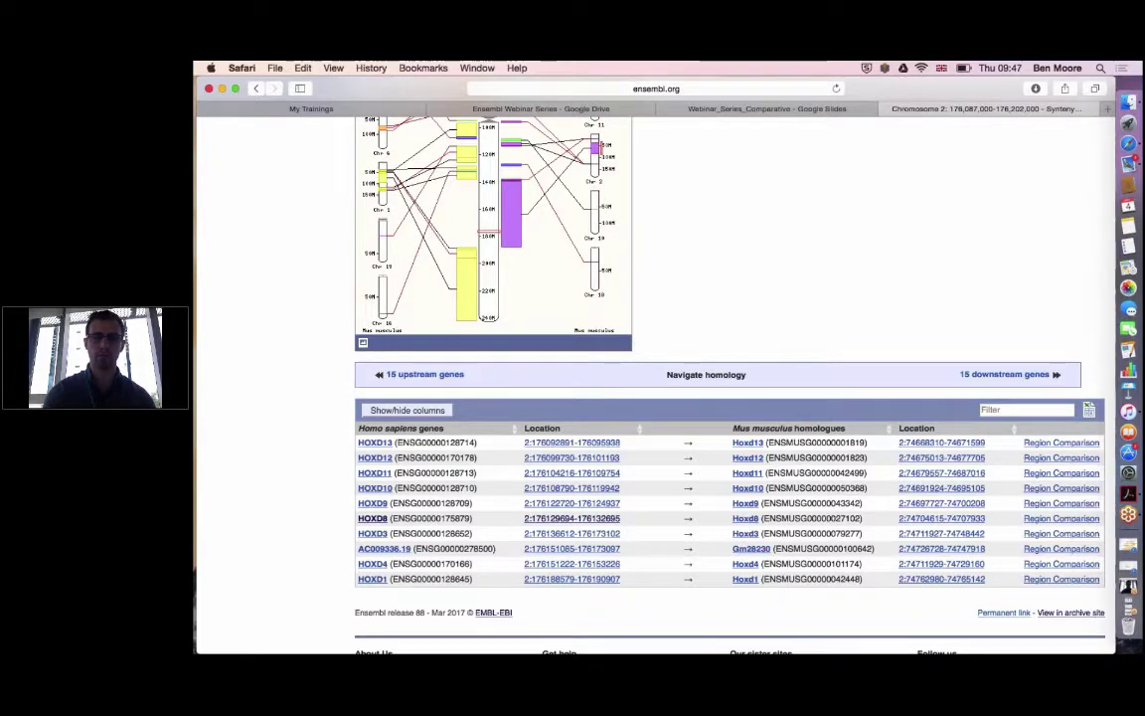
{"action": "scroll", "coordinate": [916, 258], "scroll_direction": "up", "scroll_amount": 1}
{"action": "scroll", "coordinate": [916, 258], "scroll_direction": "up", "scroll_amount": 10}
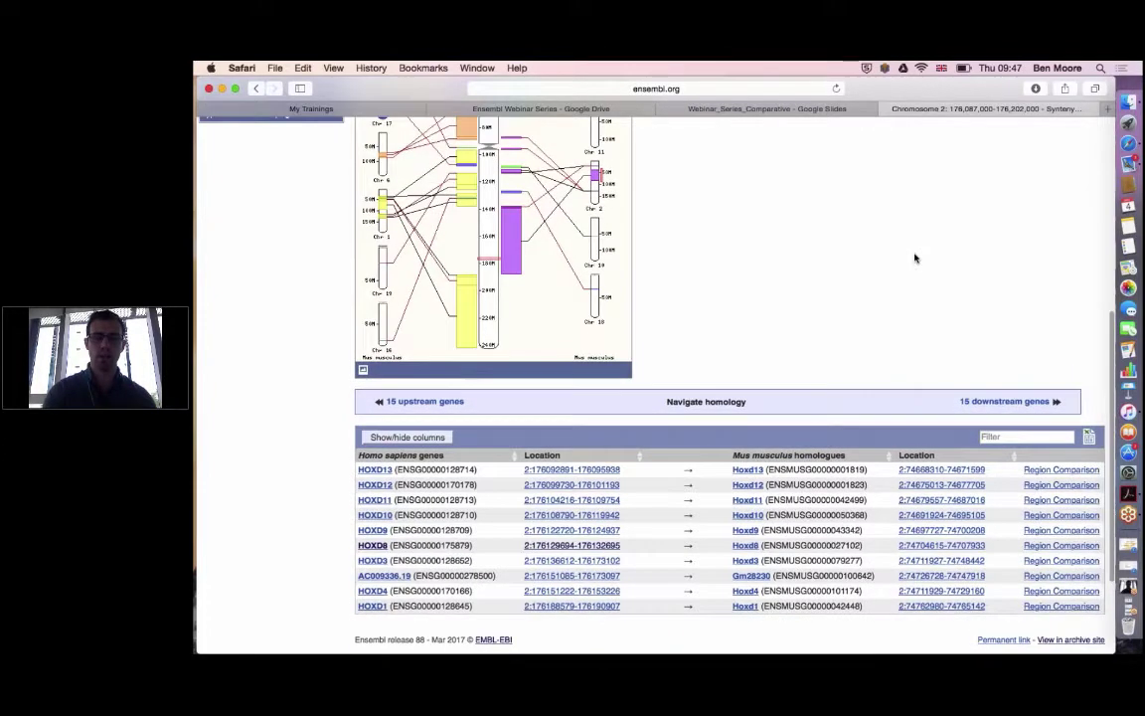
{"action": "scroll", "coordinate": [916, 258], "scroll_direction": "up", "scroll_amount": 2}
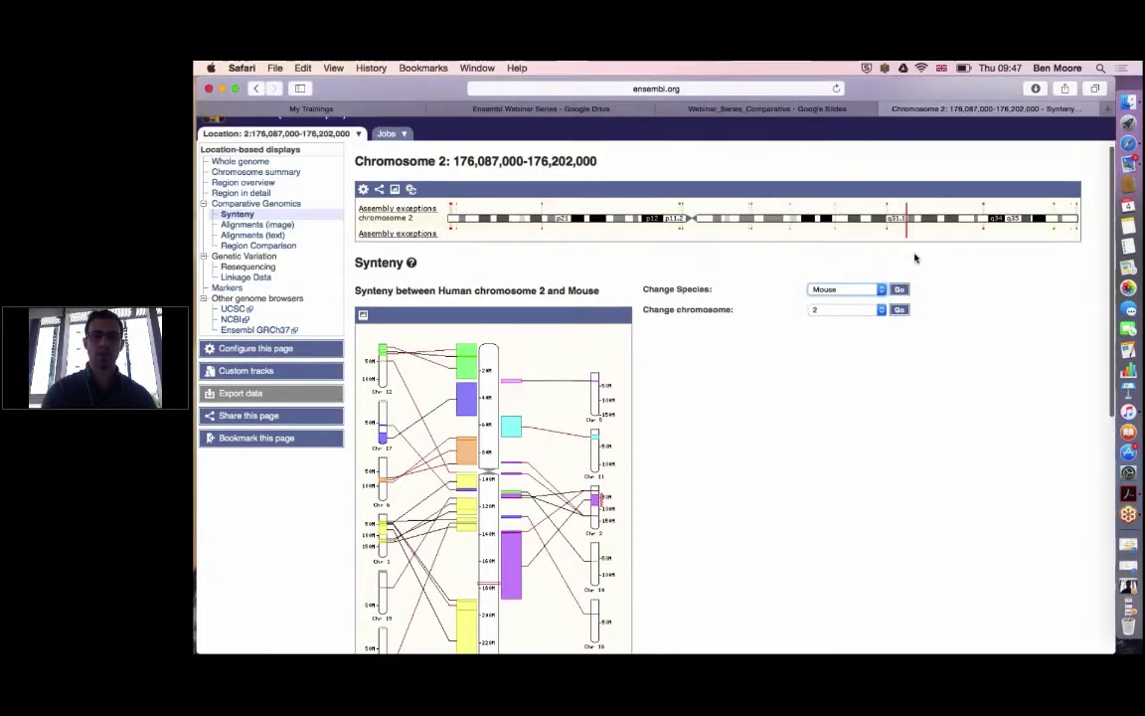
- Switch to the Webinar_Series_Comparative deck in Google Slides, present it from the Hands on slide, and advance to the webinar course schedule
{"action": "left_click", "coordinate": [778, 109]}
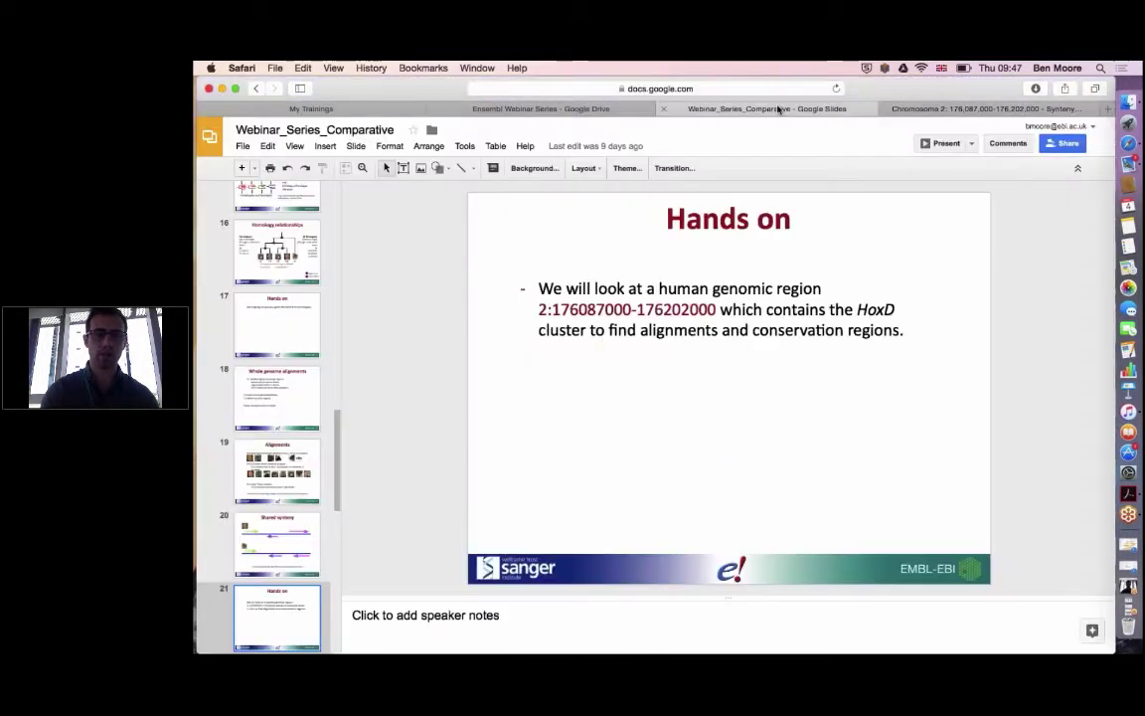
{"action": "left_click", "coordinate": [935, 144]}
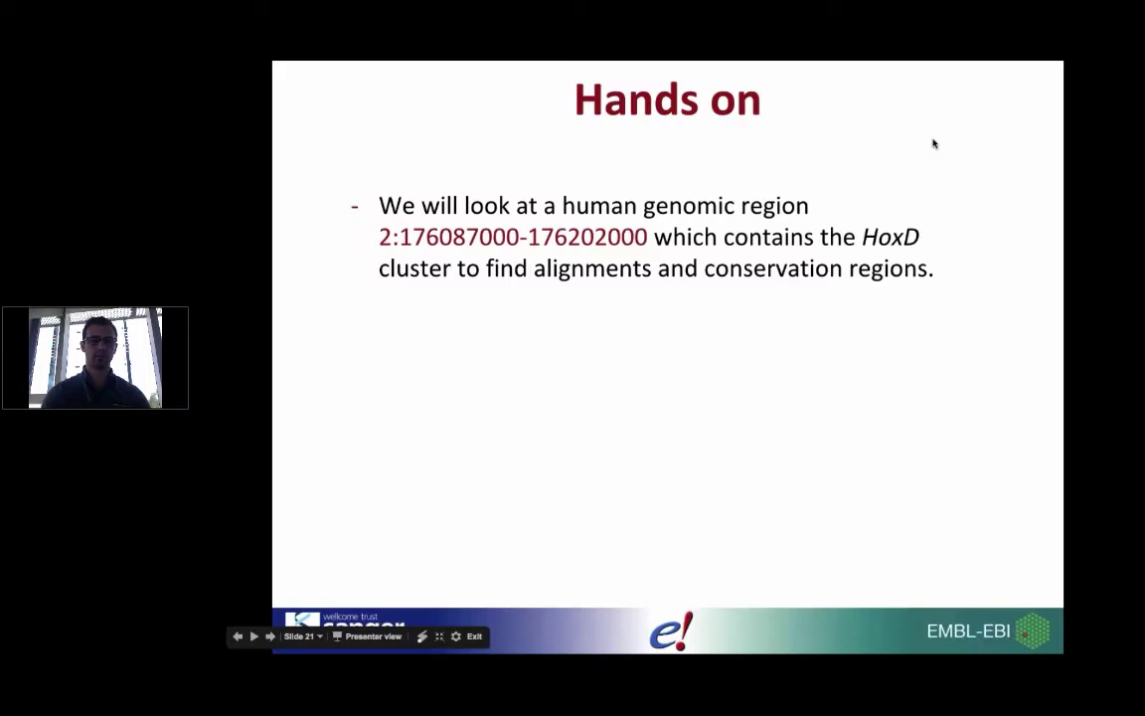
{"action": "key", "text": "Right"}
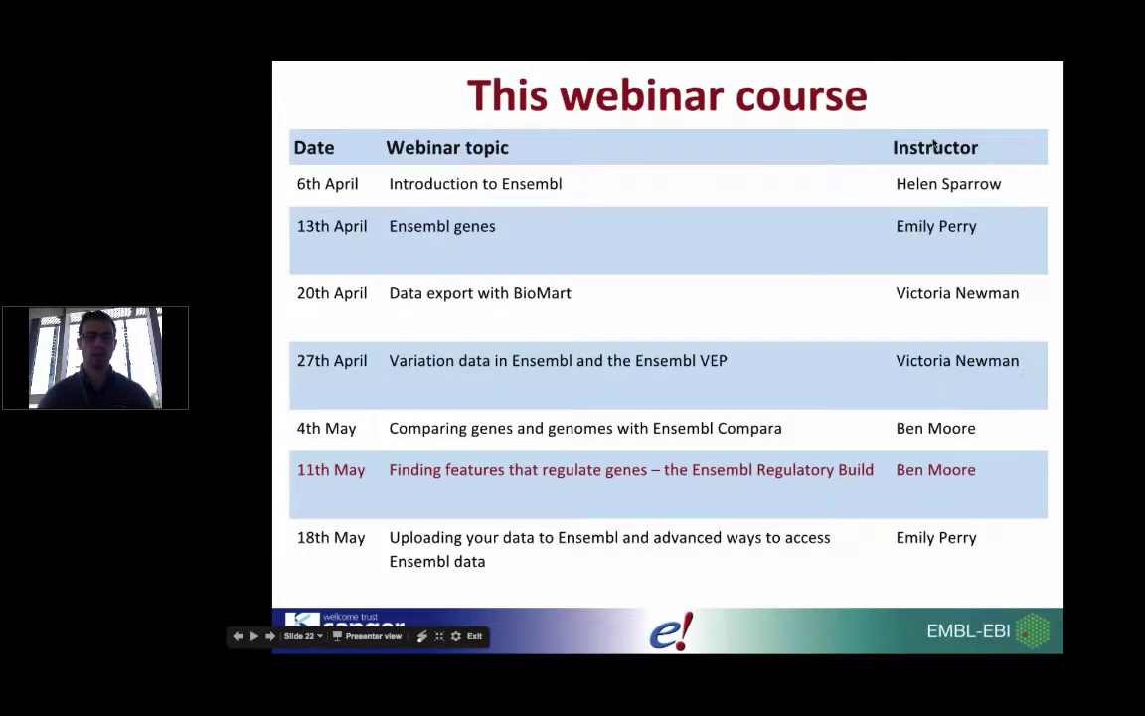